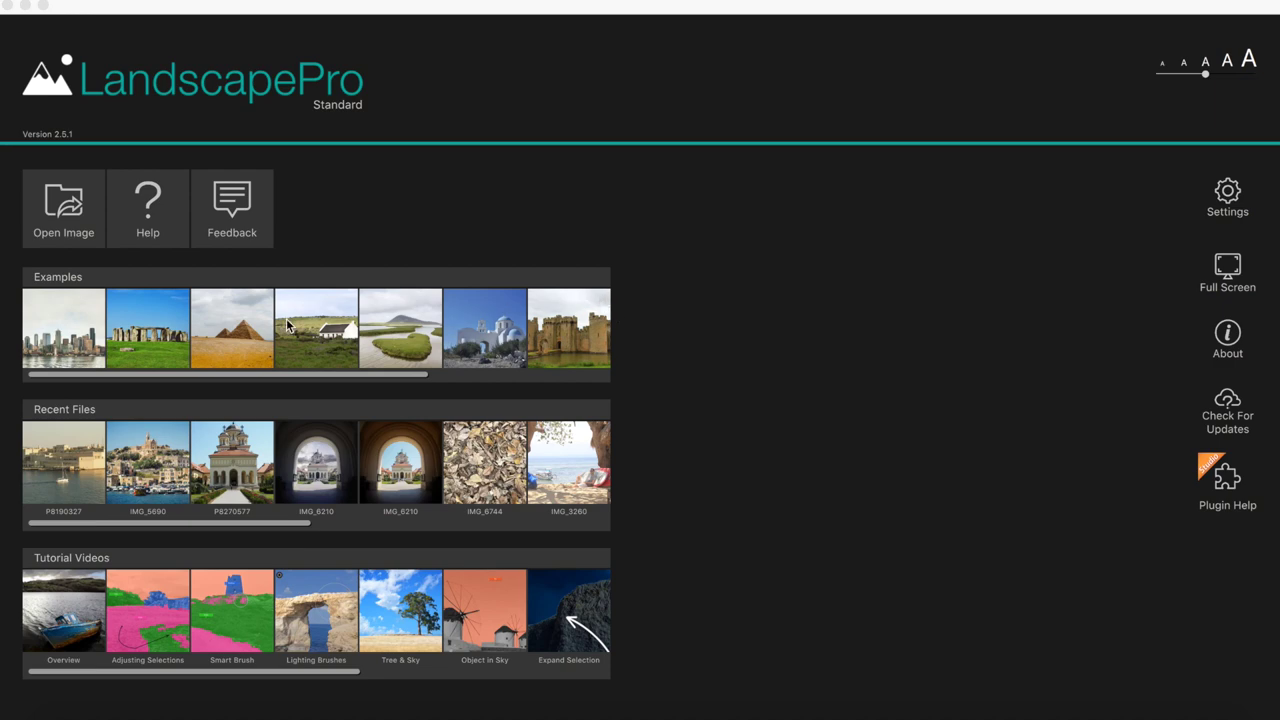
Open P8190327 and label the sky, the harbour water and the fortress as Sky, Water and Building.
left_click(64, 460)
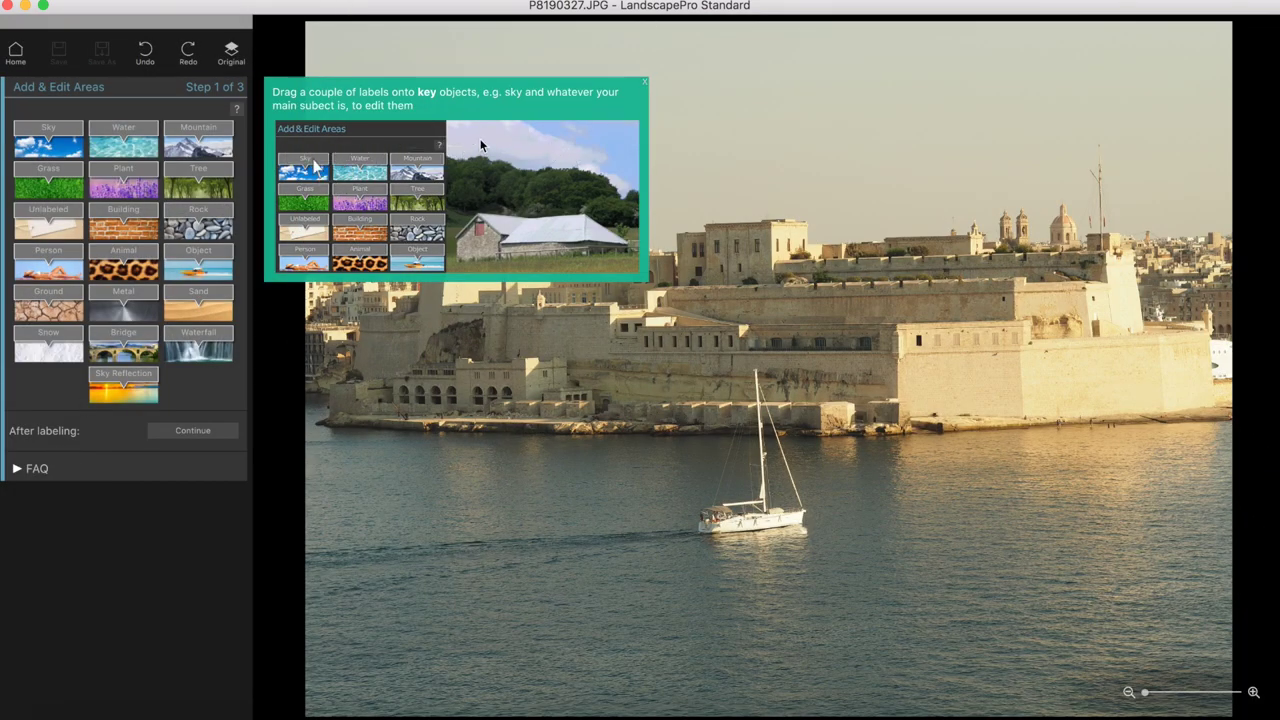
left_click(645, 84)
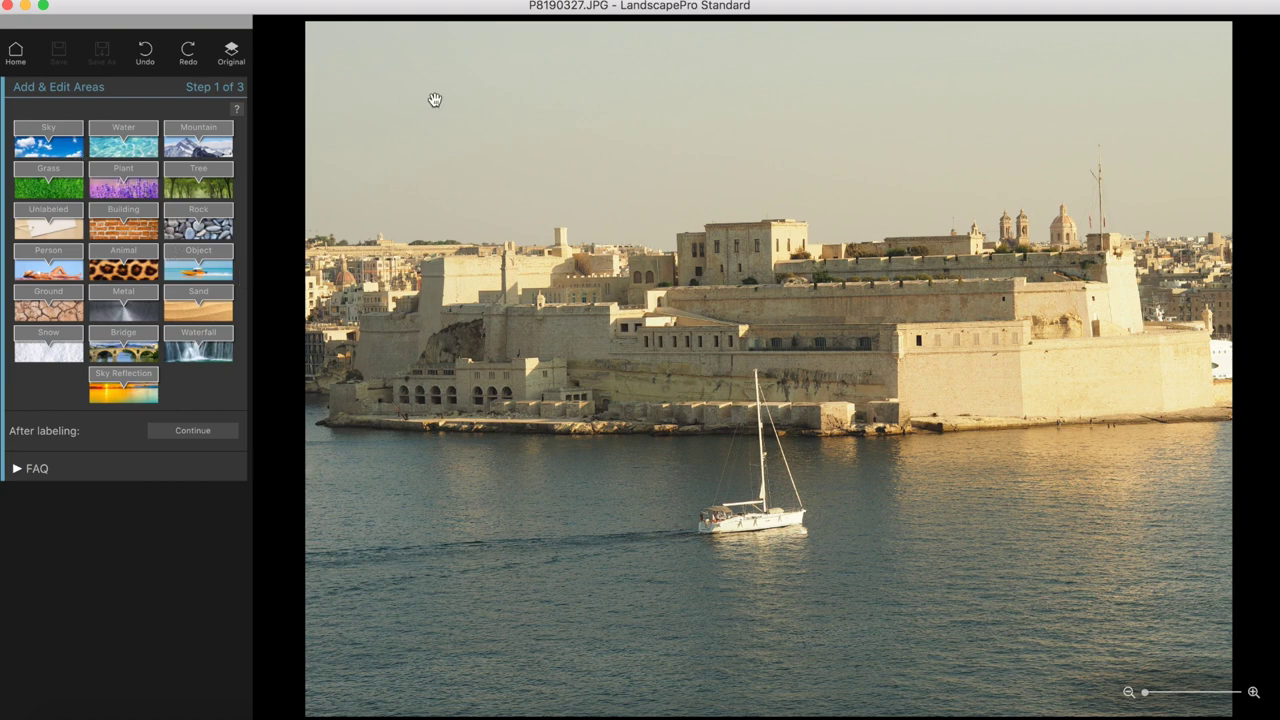
left_click_drag(50, 140, 440, 102)
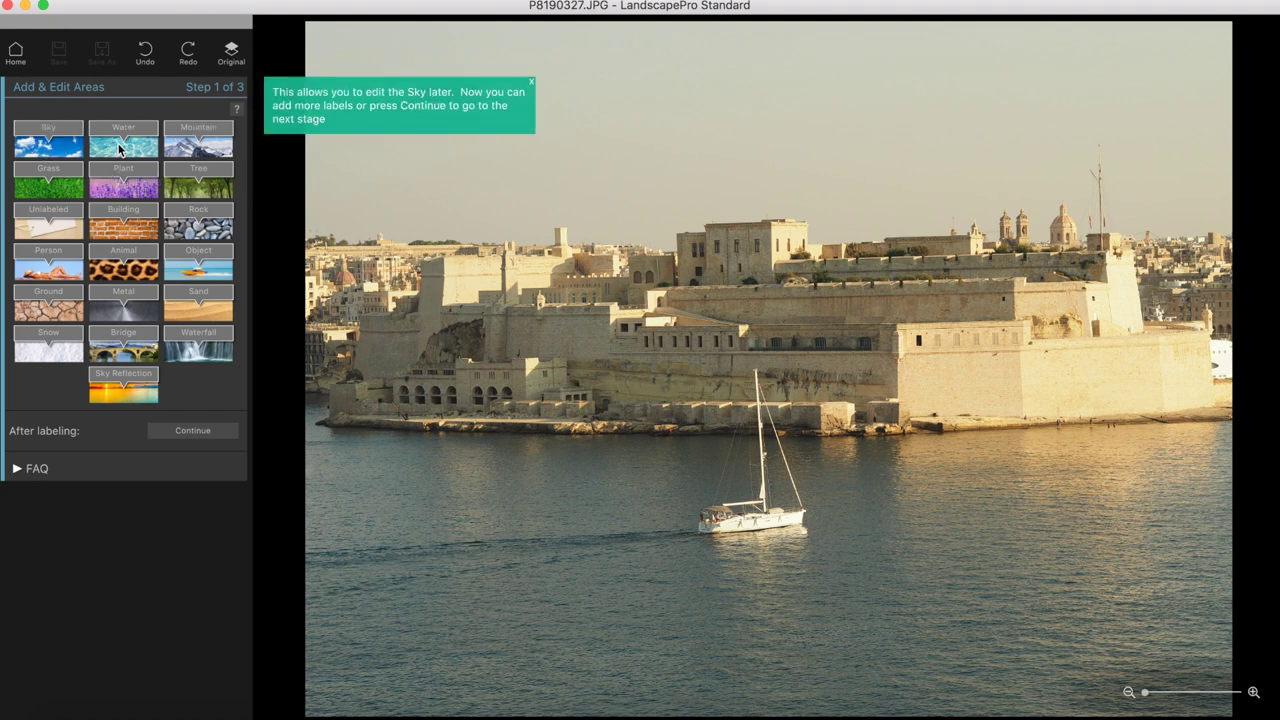
left_click_drag(119, 148, 490, 545)
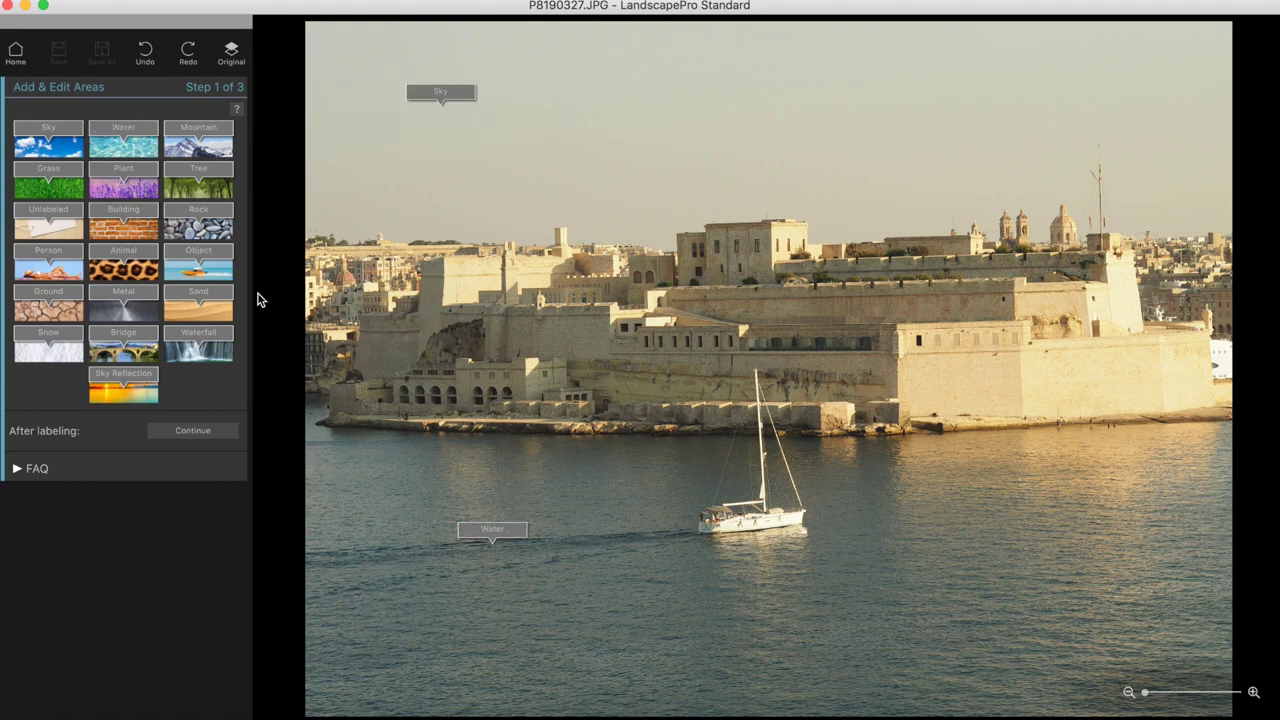
left_click_drag(122, 218, 817, 310)
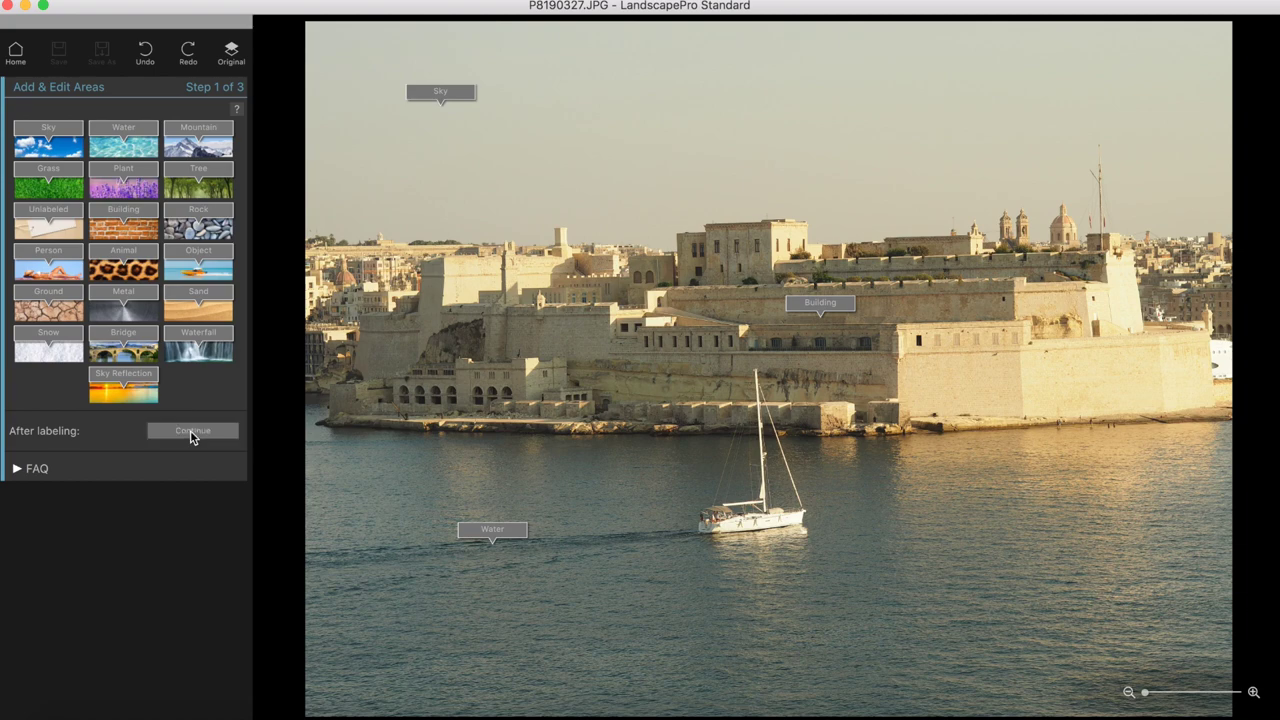
left_click(189, 432)
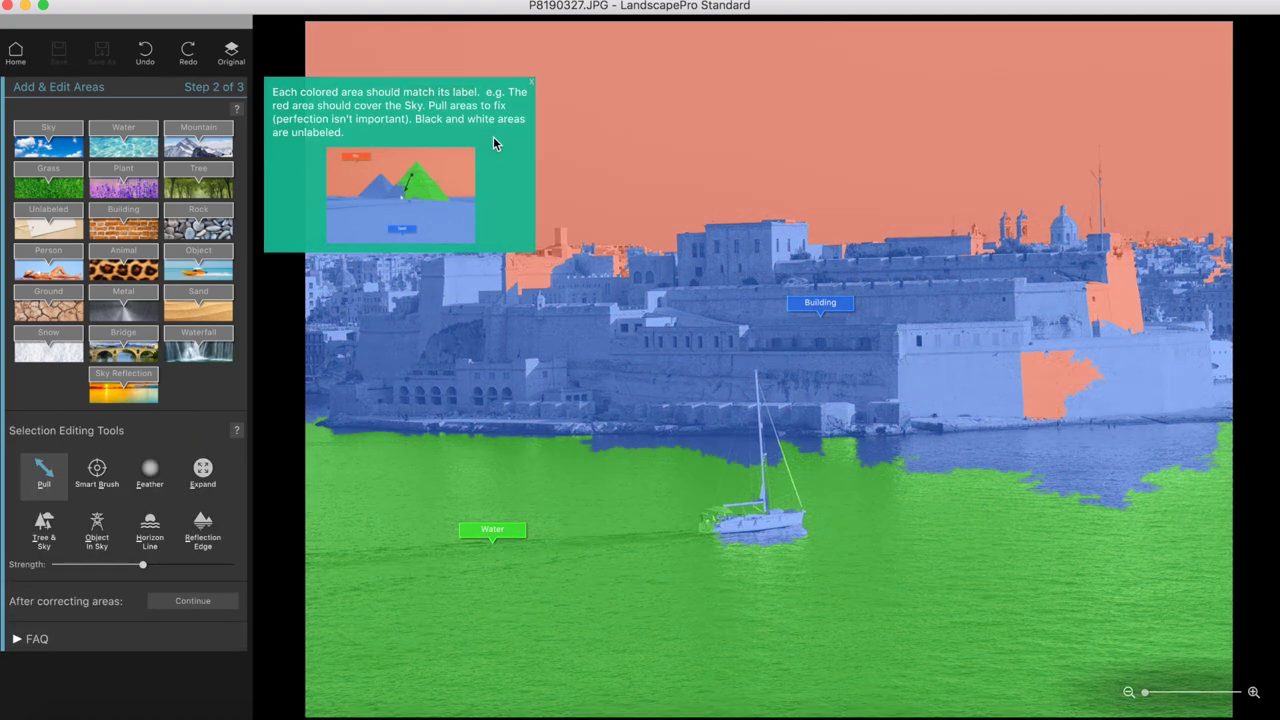
Extend the Building area across the whole fort, reclaiming the patch marked as sky.
left_click(531, 85)
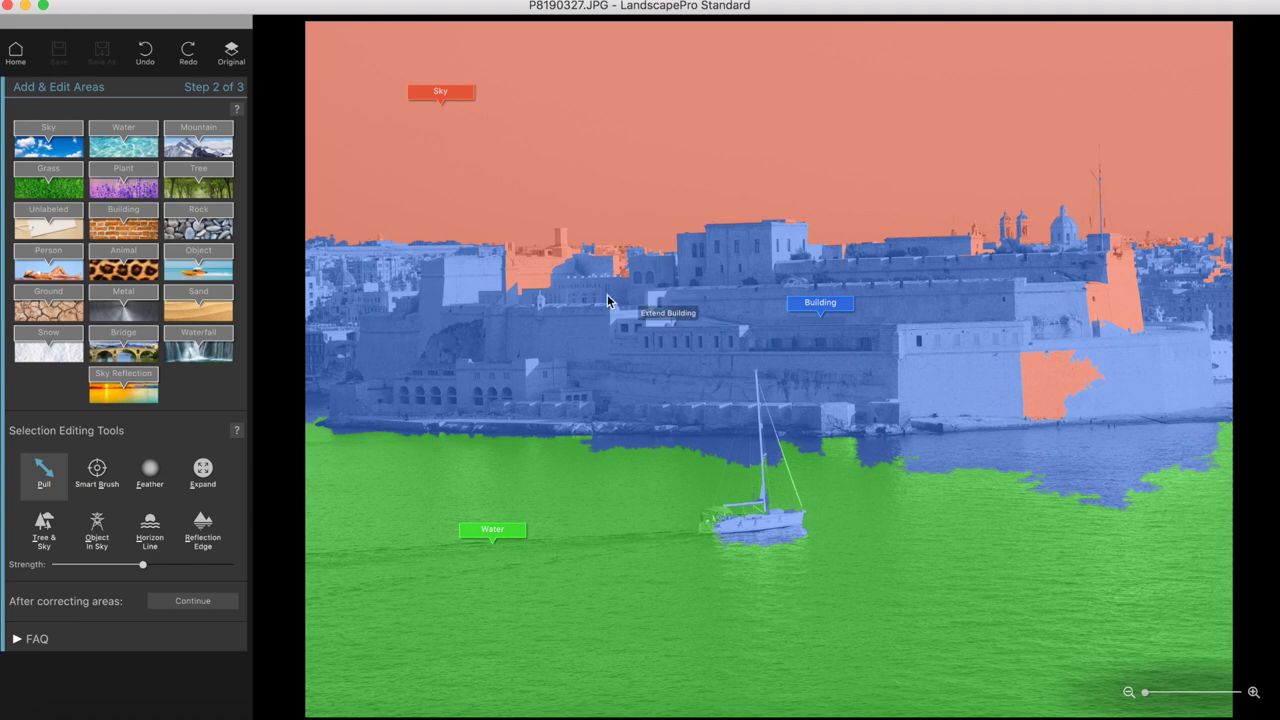
mouse_move(593, 297)
left_mouse_down()
mouse_move(525, 272)
mouse_move(526, 289)
left_mouse_up()
mouse_move(526, 289)
left_mouse_down()
mouse_move(557, 246)
mouse_move(577, 269)
mouse_move(609, 251)
mouse_move(634, 258)
left_mouse_up()
left_click_drag(957, 360, 1071, 366)
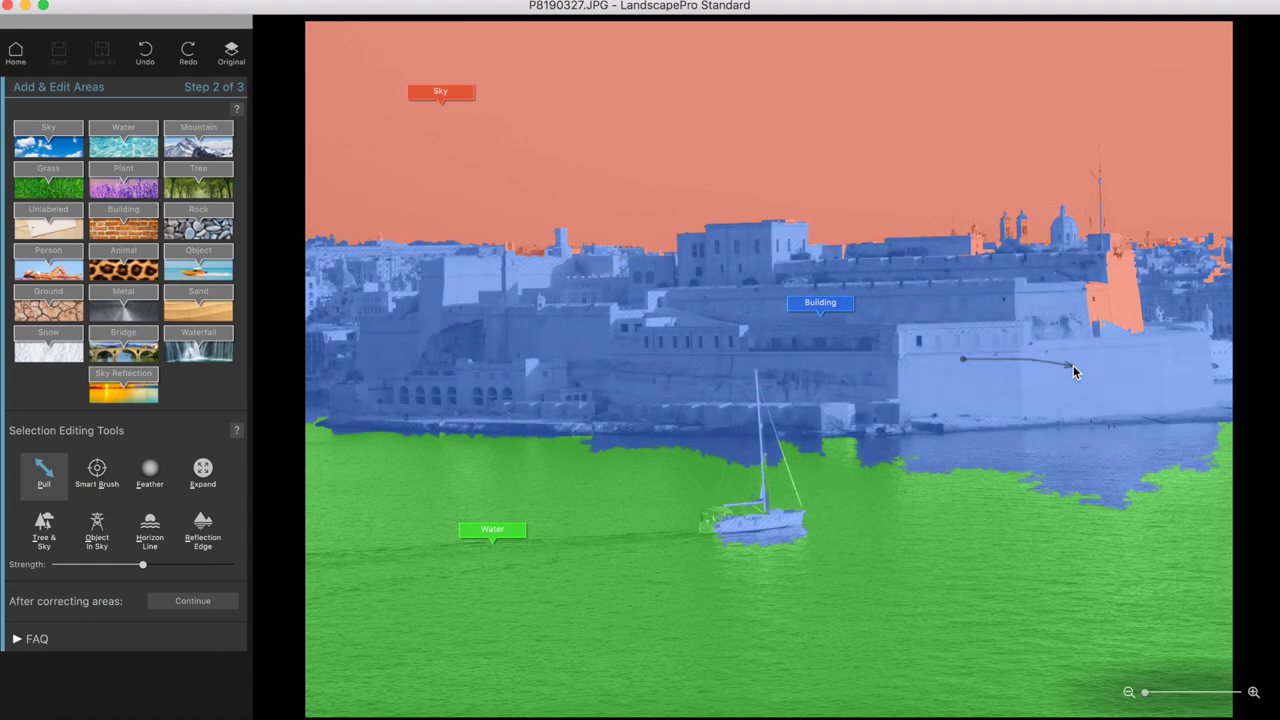
left_click_drag(1090, 320, 1123, 249)
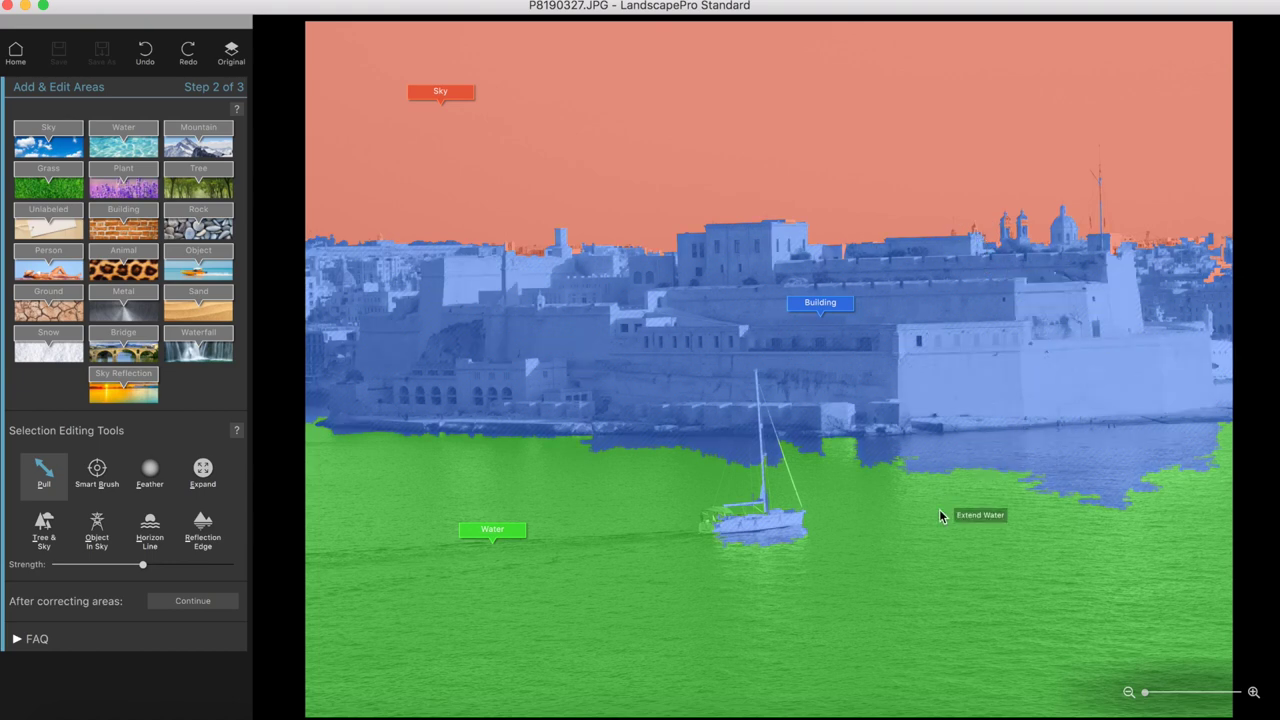
Extend the Water area to the right edge and into the boat's shadow, with feathered edges.
left_click_drag(889, 524, 1040, 462)
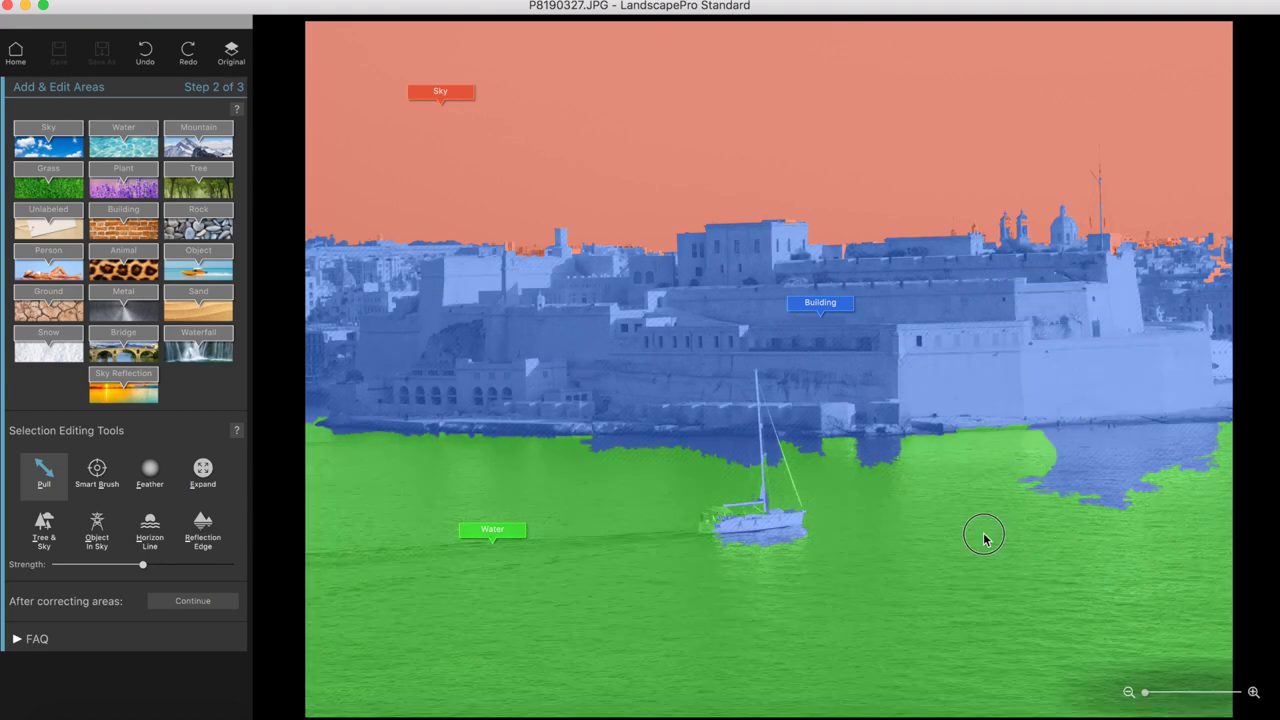
left_click_drag(962, 543, 1210, 438)
left_click_drag(921, 483, 866, 446)
left_click(150, 470)
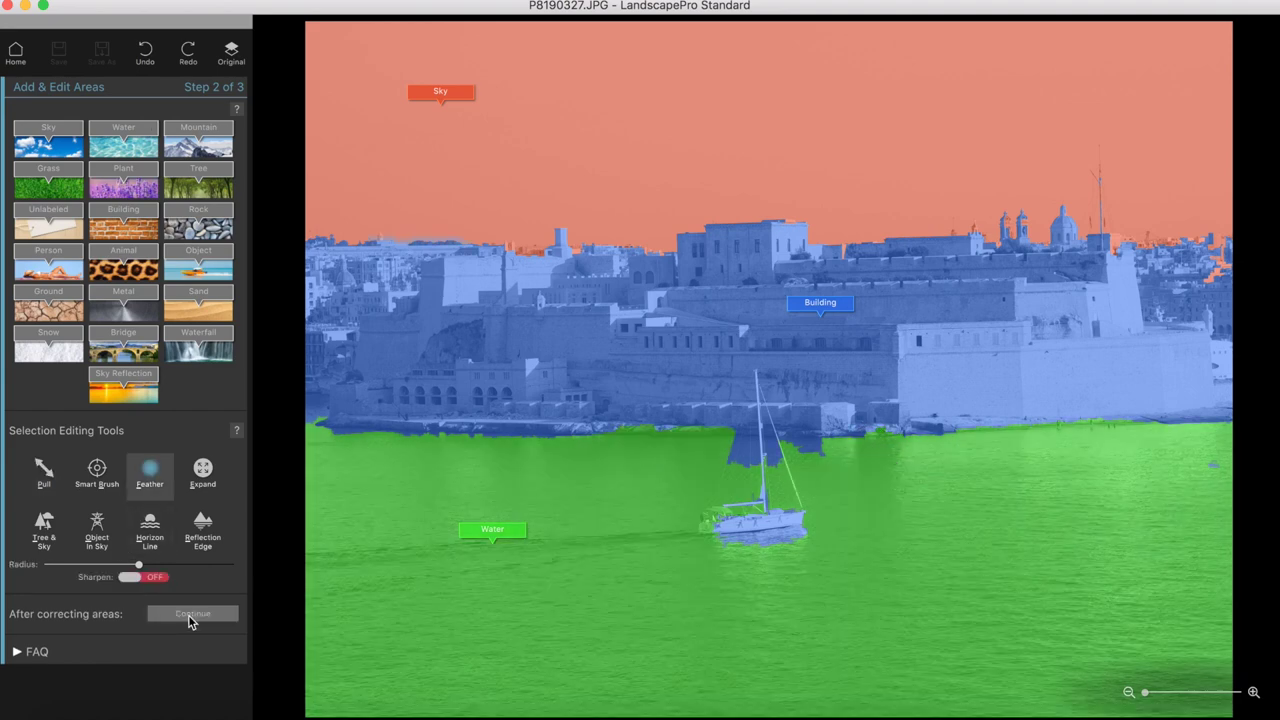
left_click(190, 615)
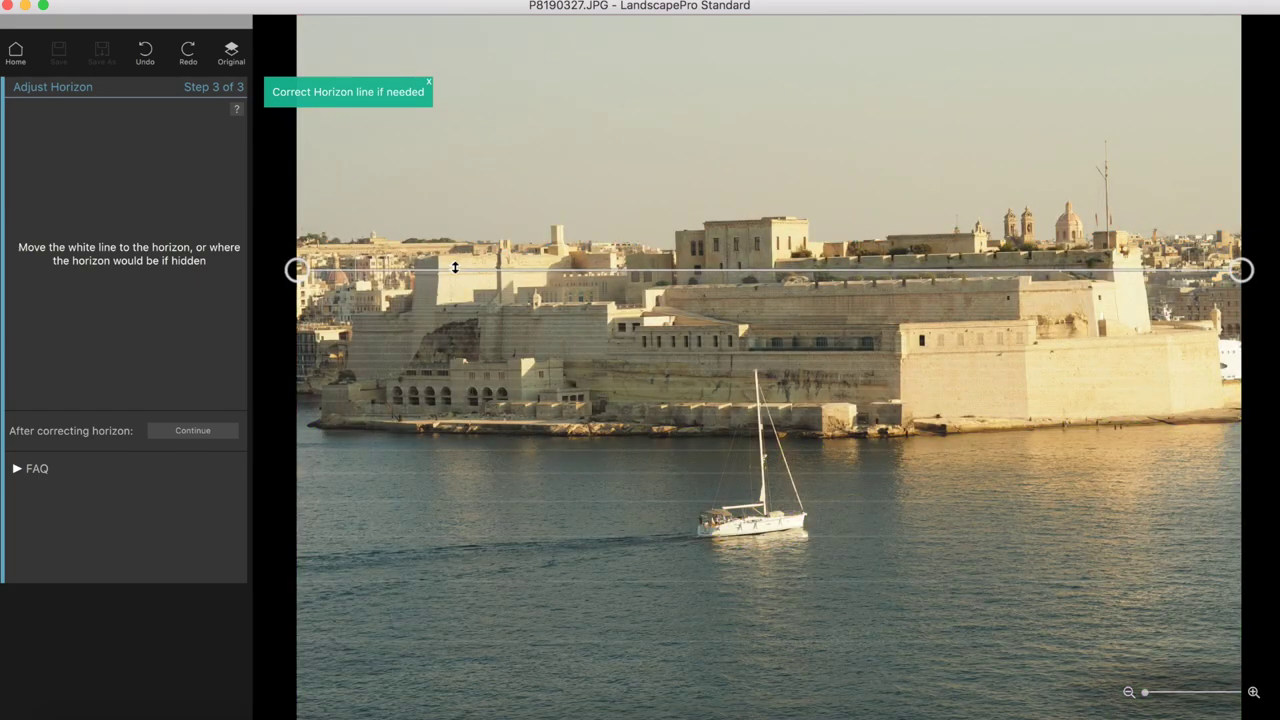
Place the horizon line along the fortress skyline and proceed to the adjustment groups.
left_click_drag(455, 269, 480, 348)
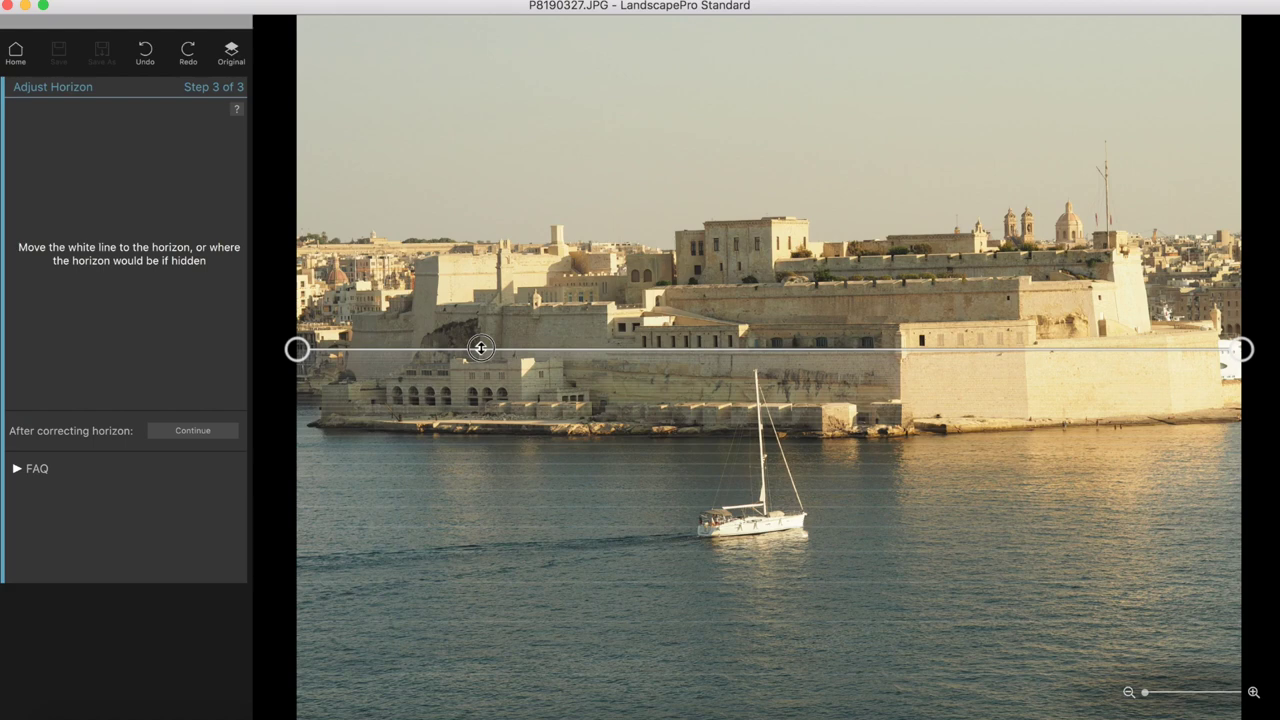
left_click_drag(480, 348, 480, 251)
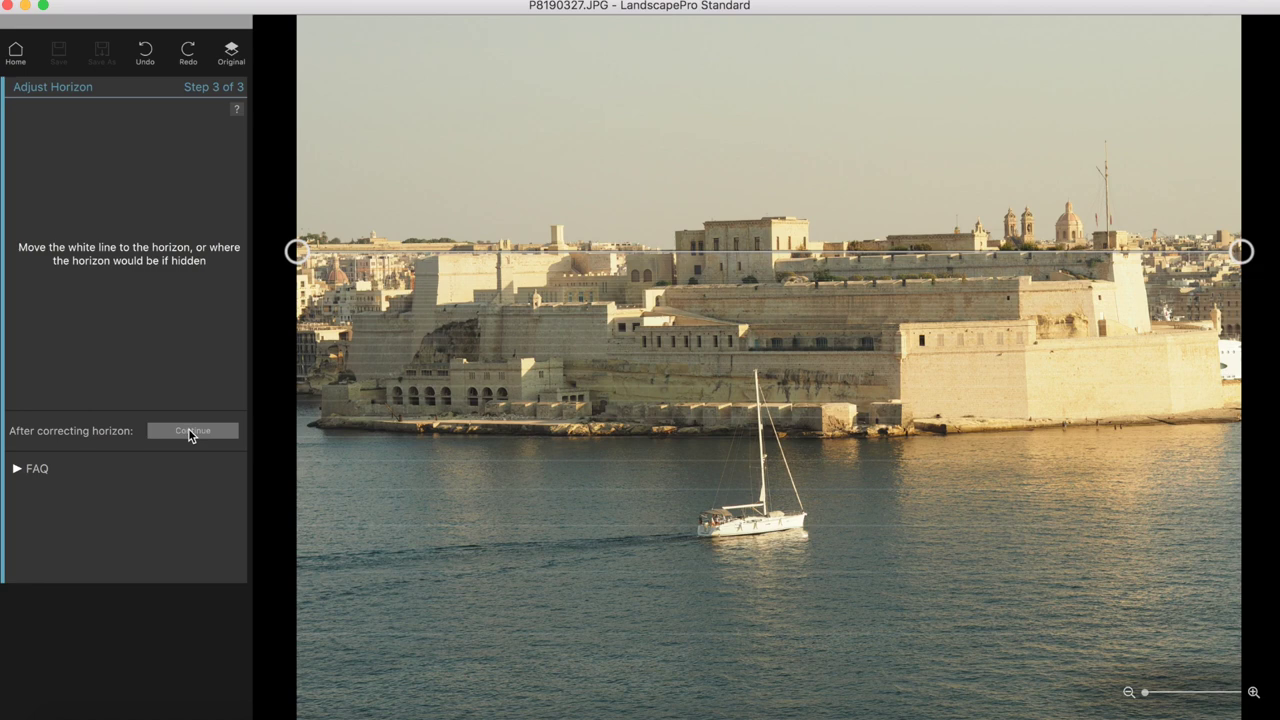
left_click(189, 430)
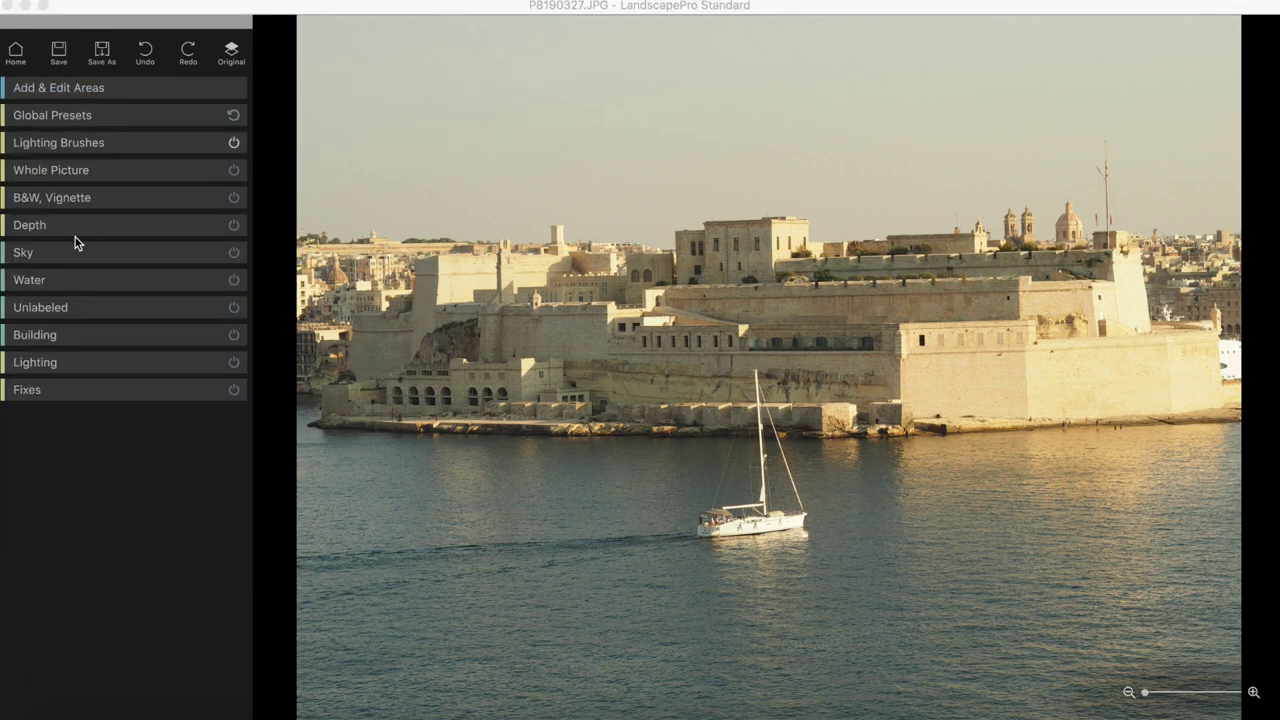
left_click(89, 116)
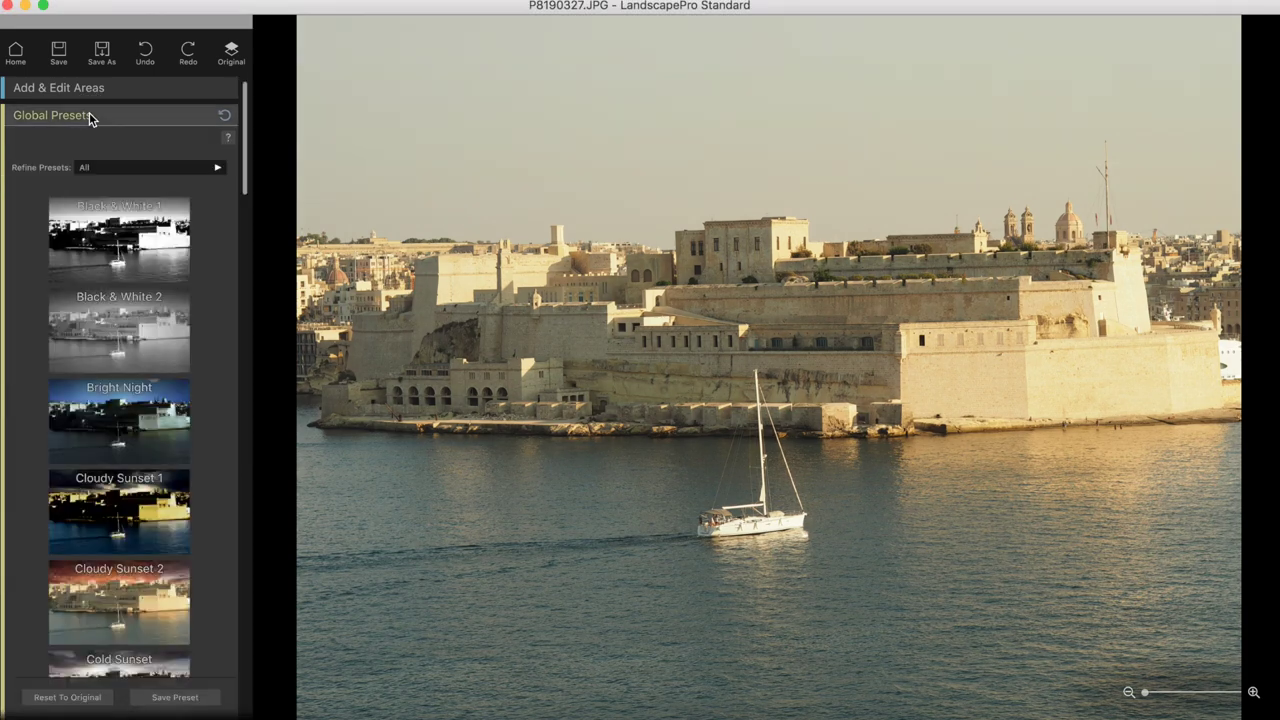
scroll(94, 238, "down", 3)
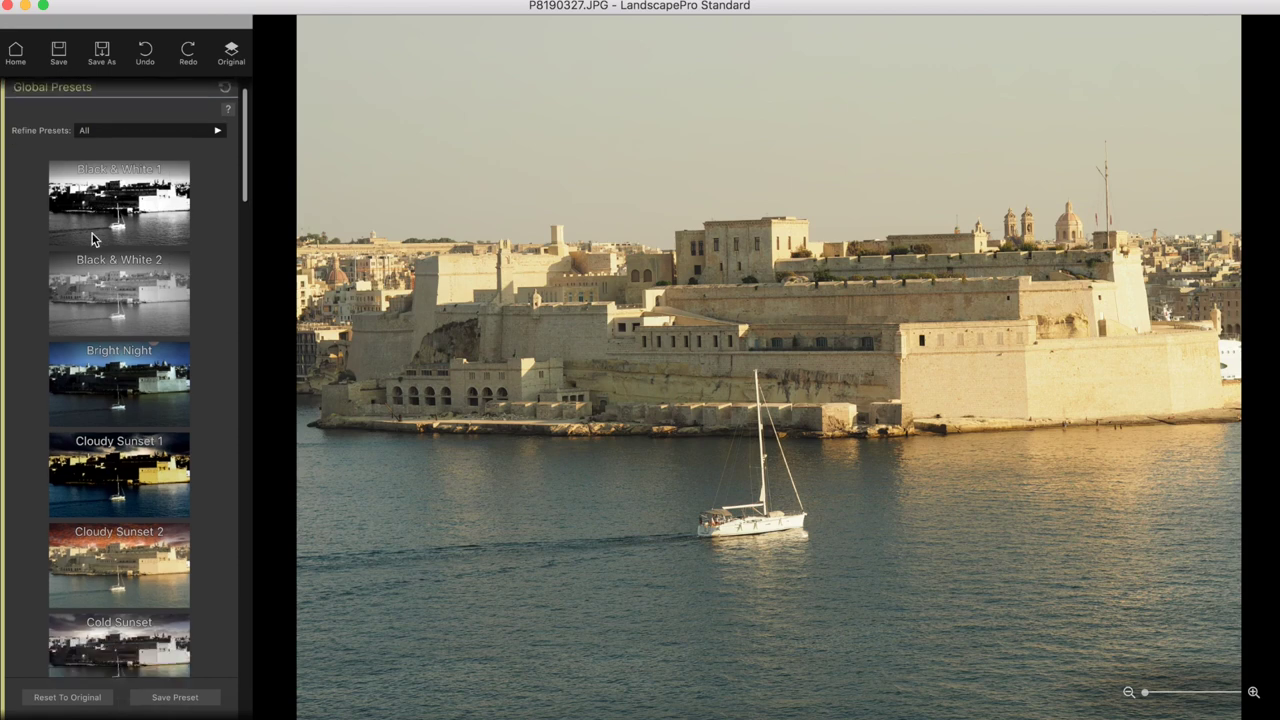
left_click(135, 472)
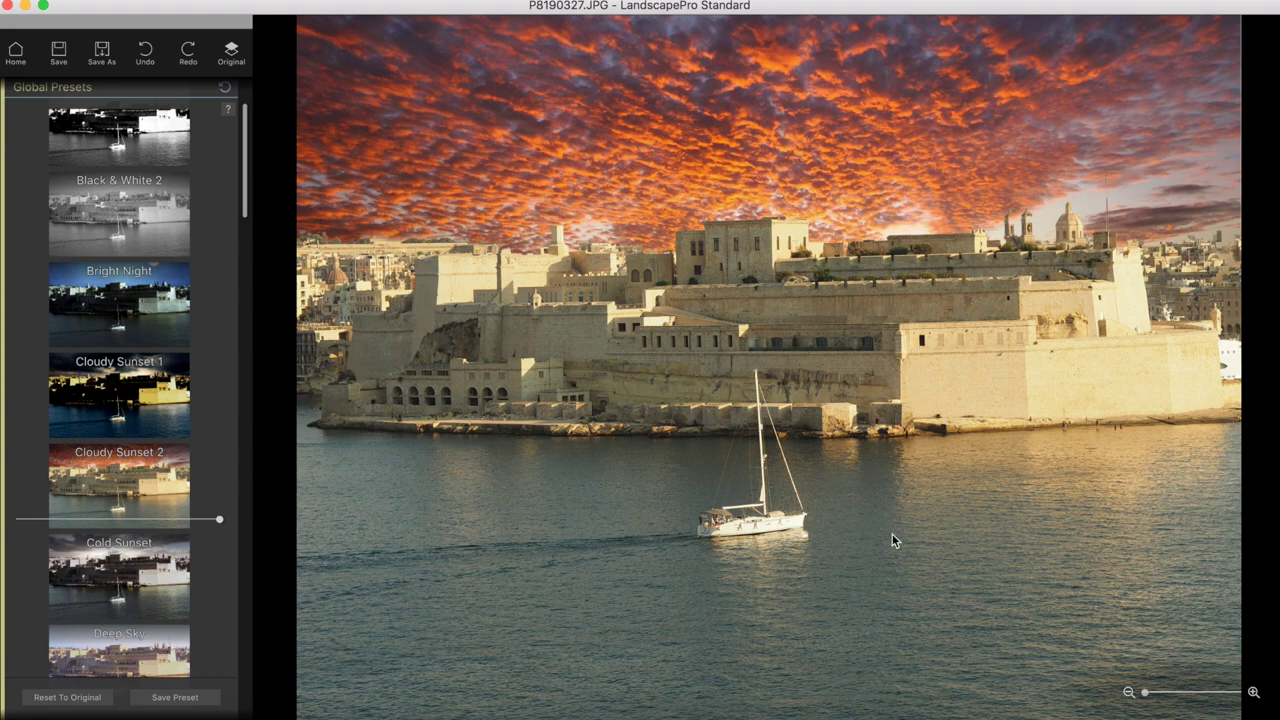
scroll(165, 295, "down", 4)
scroll(174, 278, "down", 3)
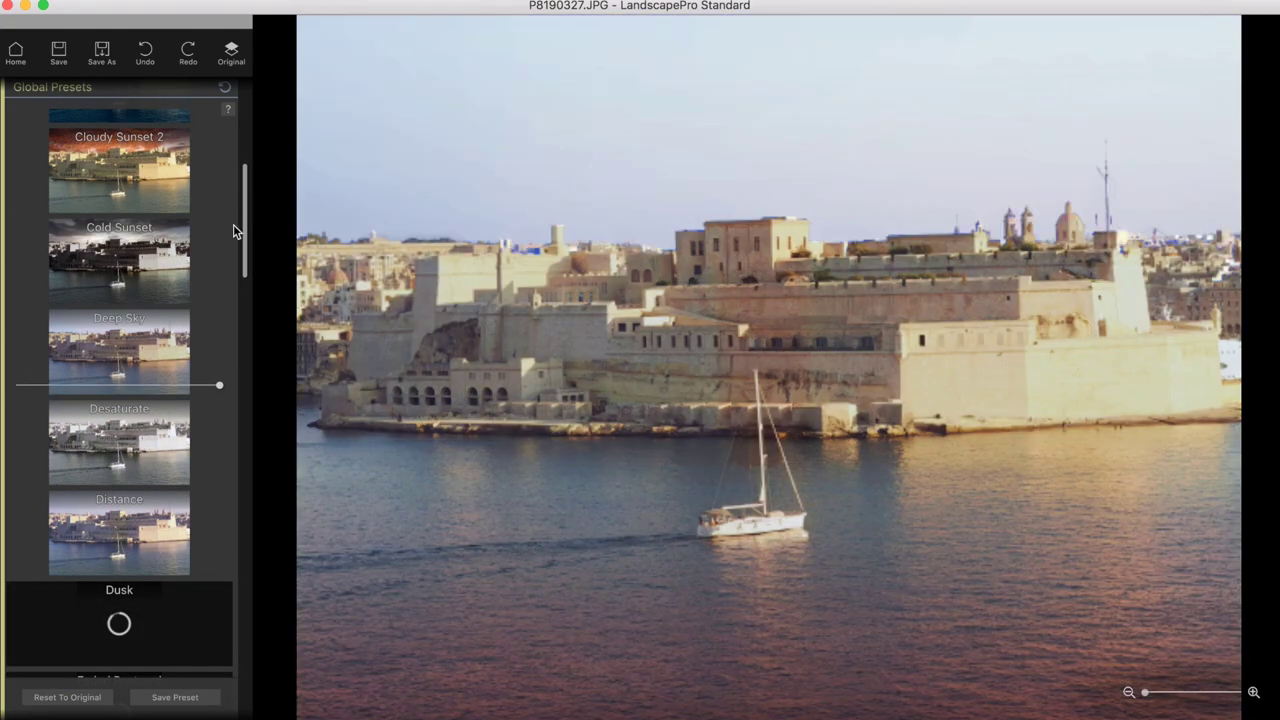
left_click_drag(244, 231, 252, 459)
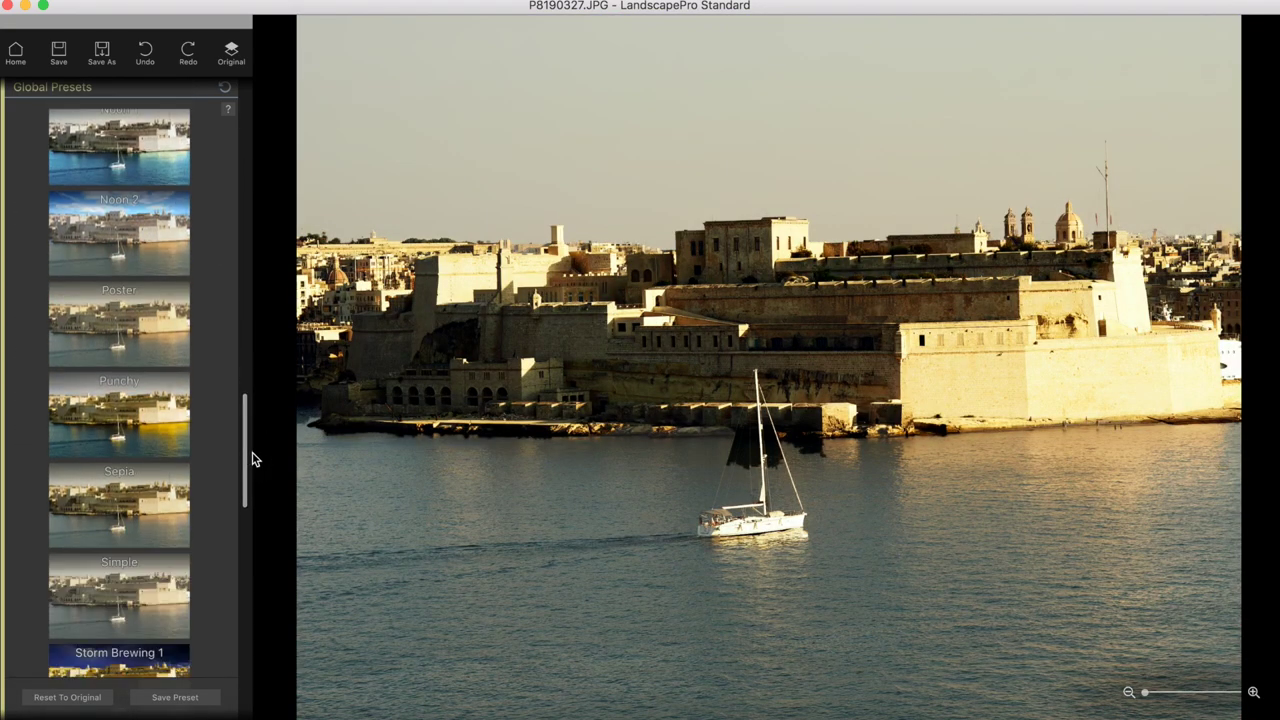
left_click(160, 237)
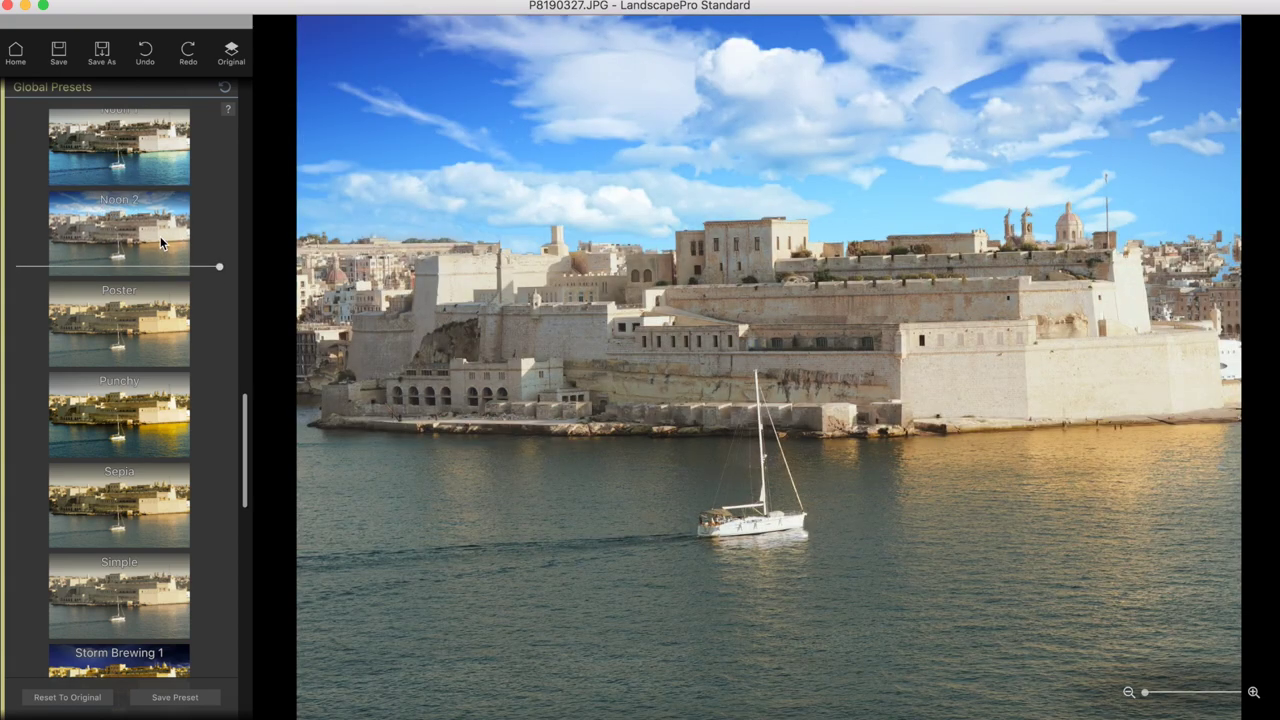
scroll(131, 348, "down", 6)
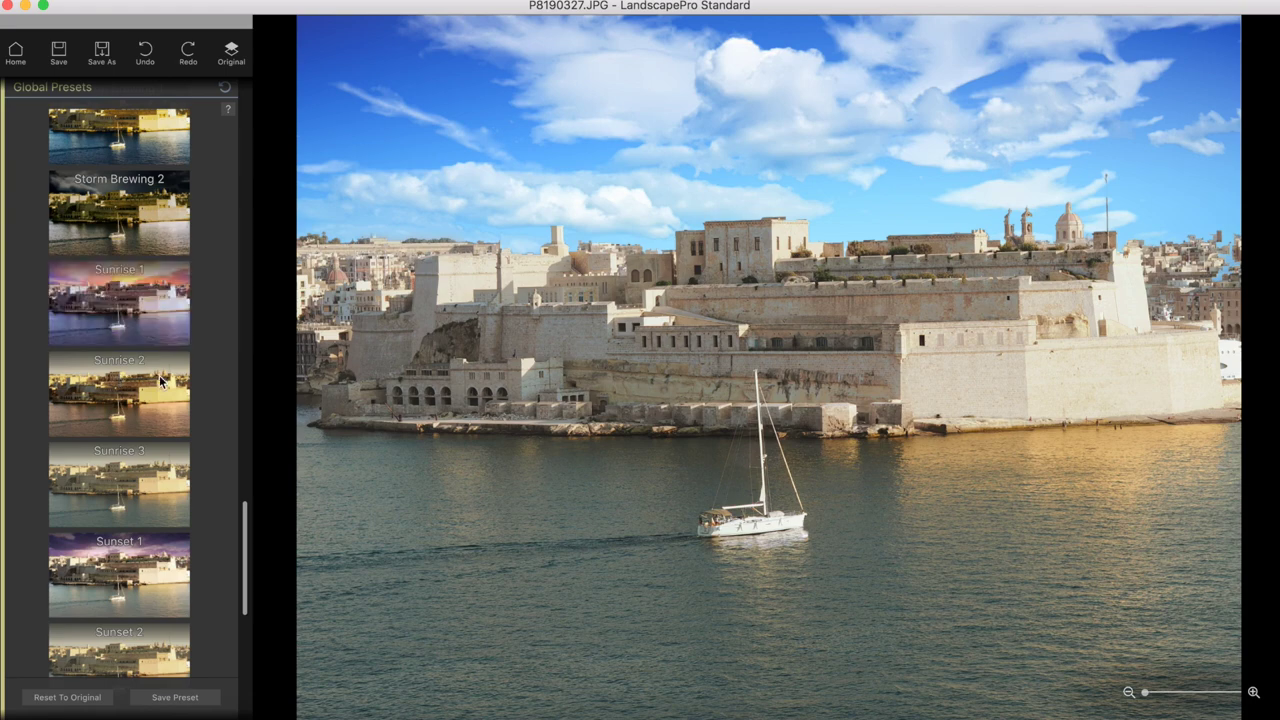
left_click(147, 380)
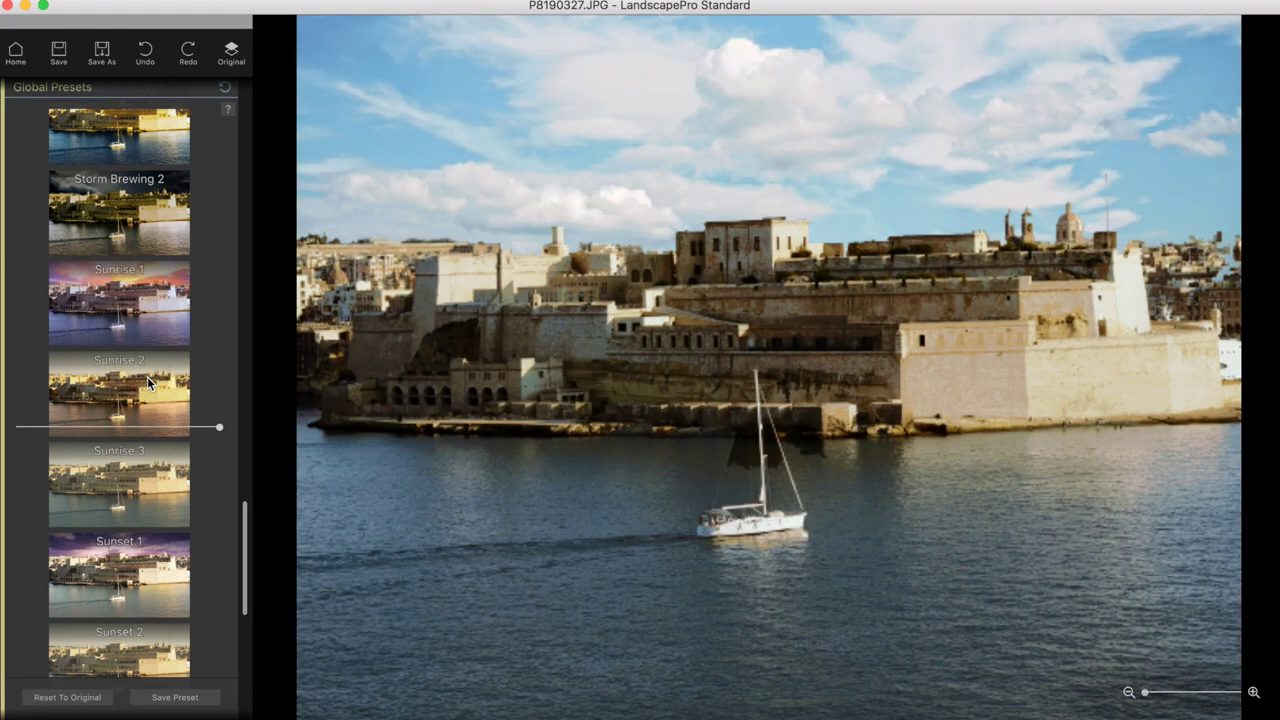
scroll(147, 376, "down", 5)
left_click(135, 522)
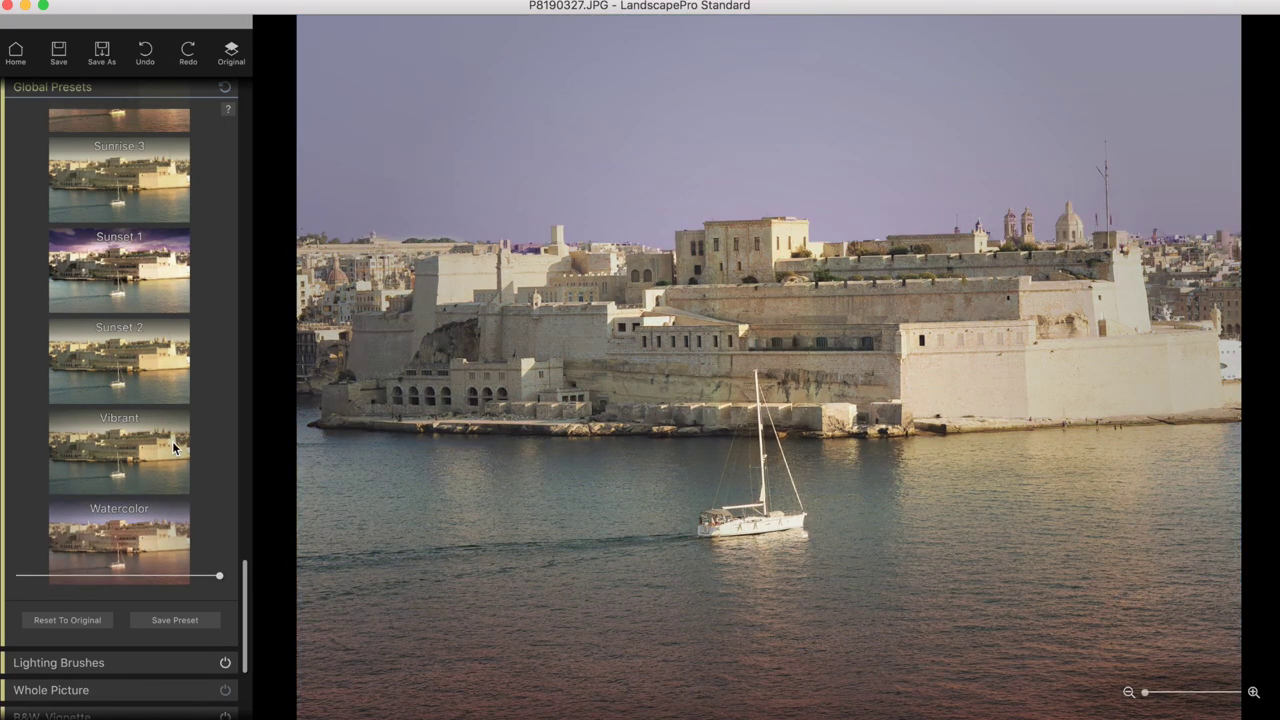
scroll(154, 172, "up", 15)
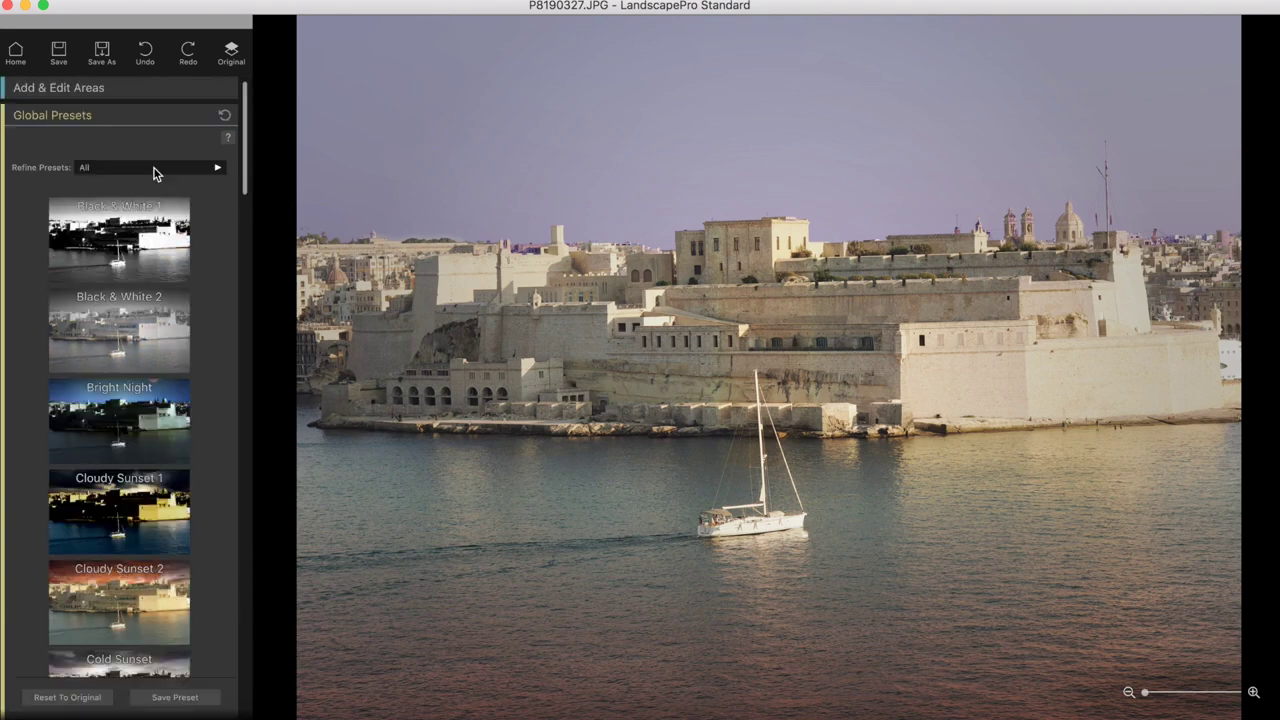
left_click(224, 115)
left_click(164, 117)
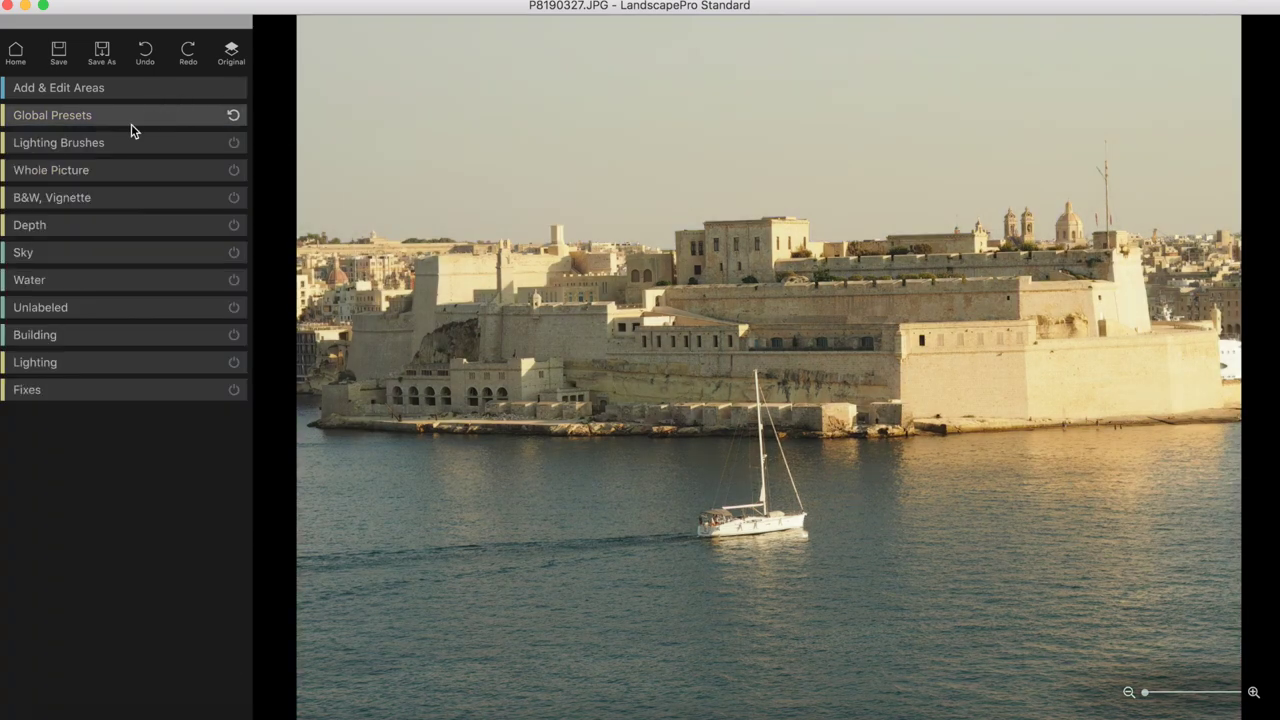
Paint a light-grey Lighten brush stroke at about half opacity over the middle of the fort wall.
left_click(66, 148)
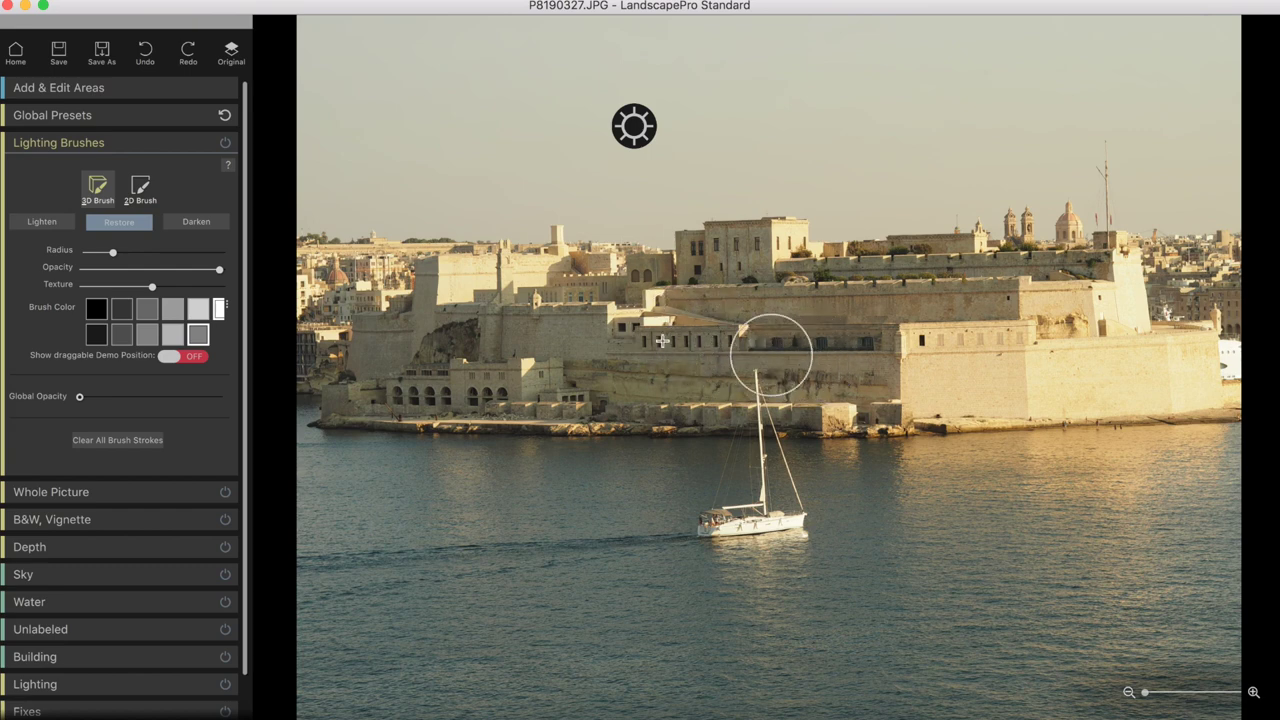
left_click(225, 142)
left_click(198, 313)
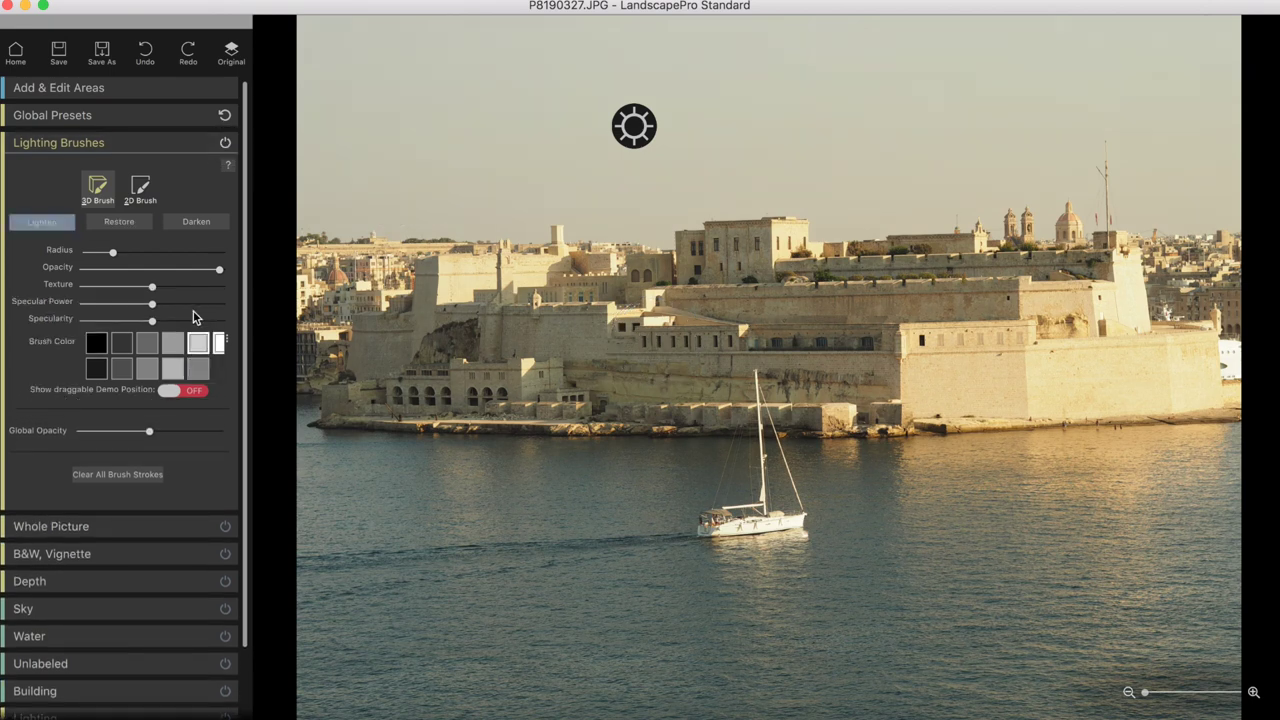
left_click(154, 269)
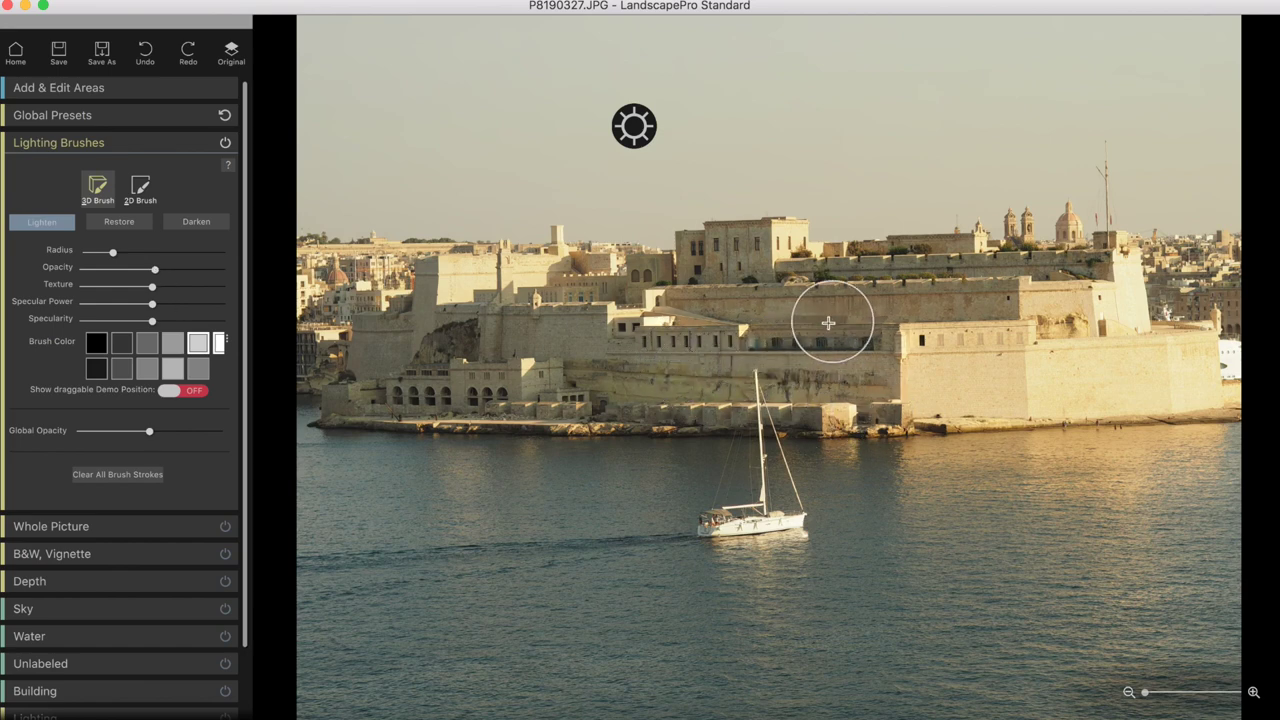
mouse_move(592, 371)
left_mouse_down()
mouse_move(526, 317)
mouse_move(647, 341)
left_mouse_up()
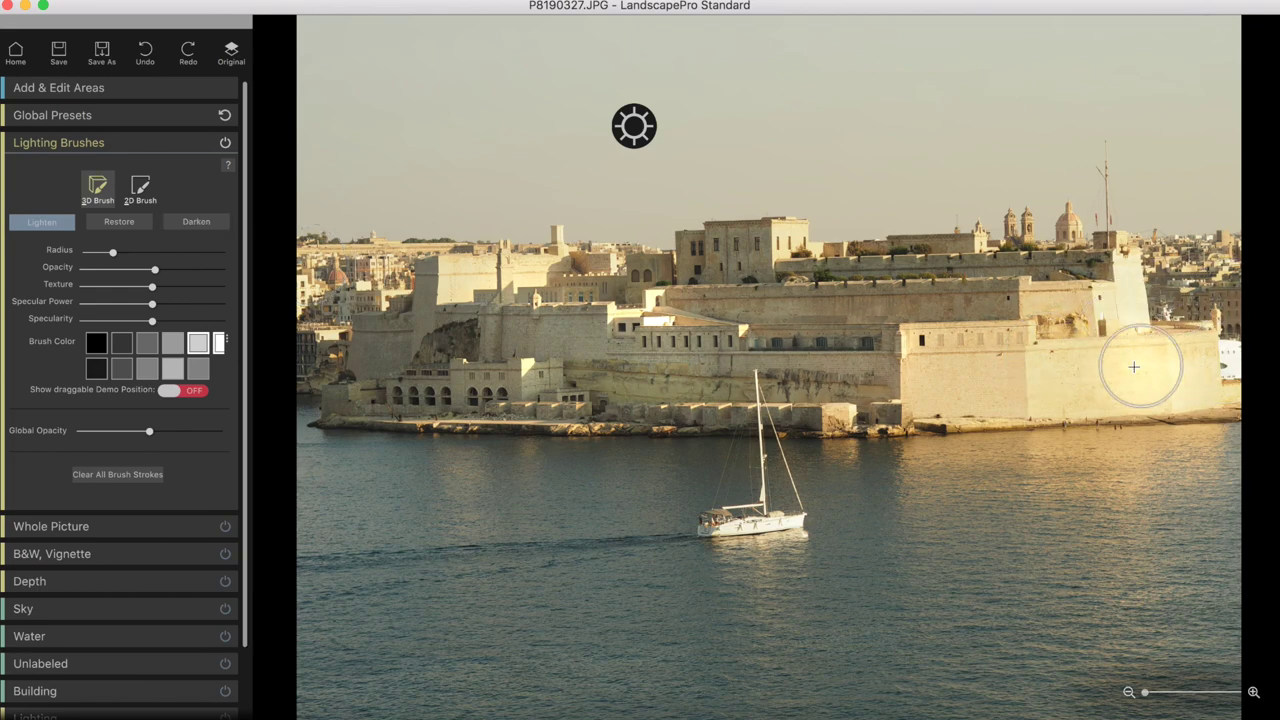
left_click(107, 143)
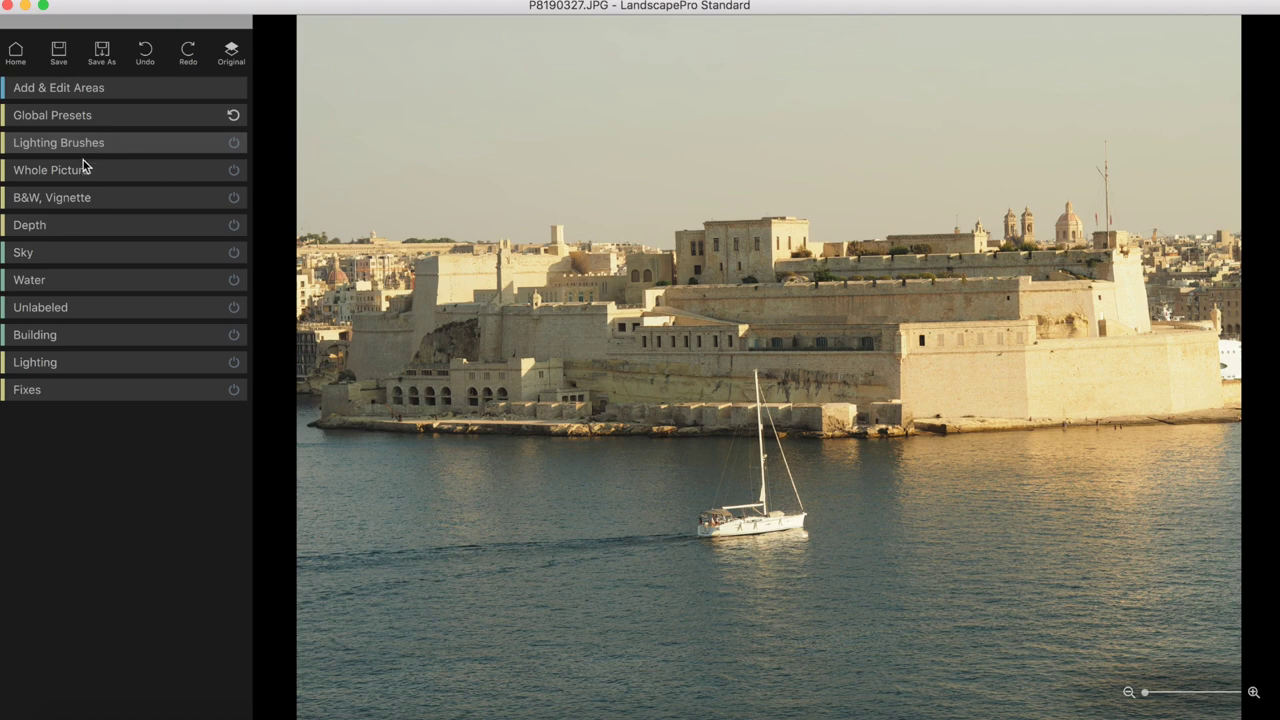
Preview the Contrast, Desaturate & Contrast, Improver and Sharp whole-picture presets.
left_click(76, 176)
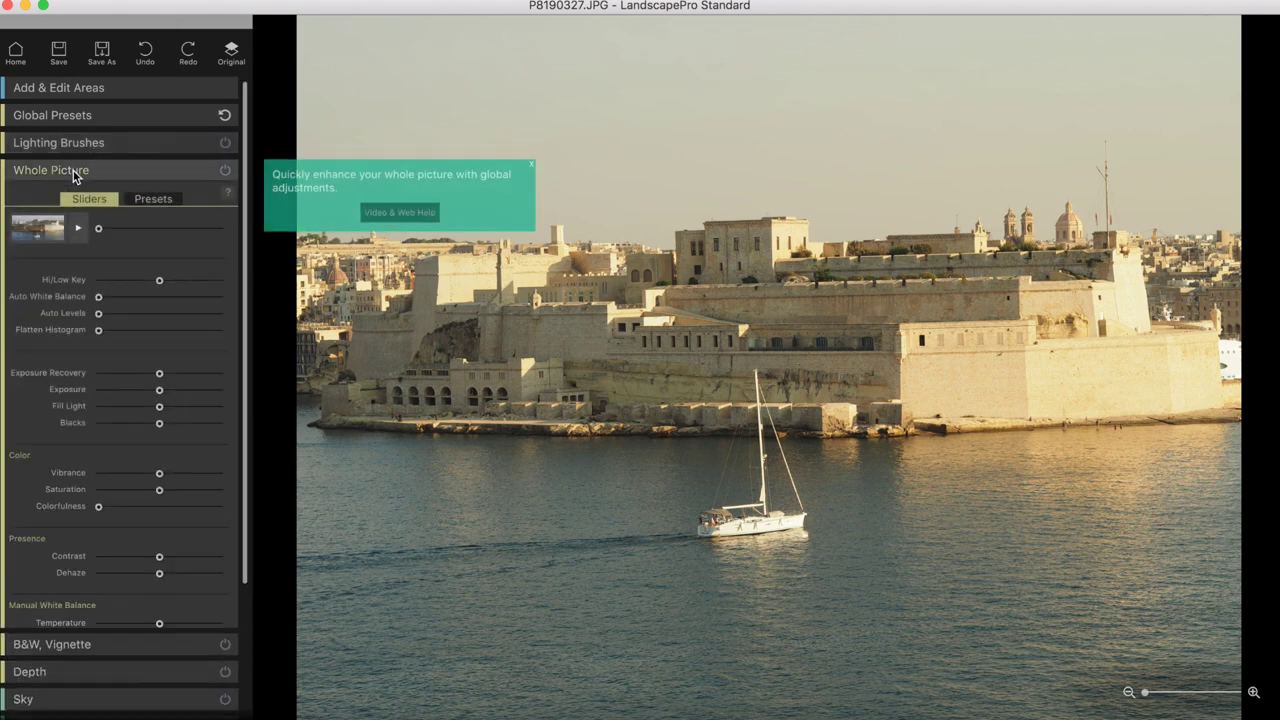
left_click(155, 198)
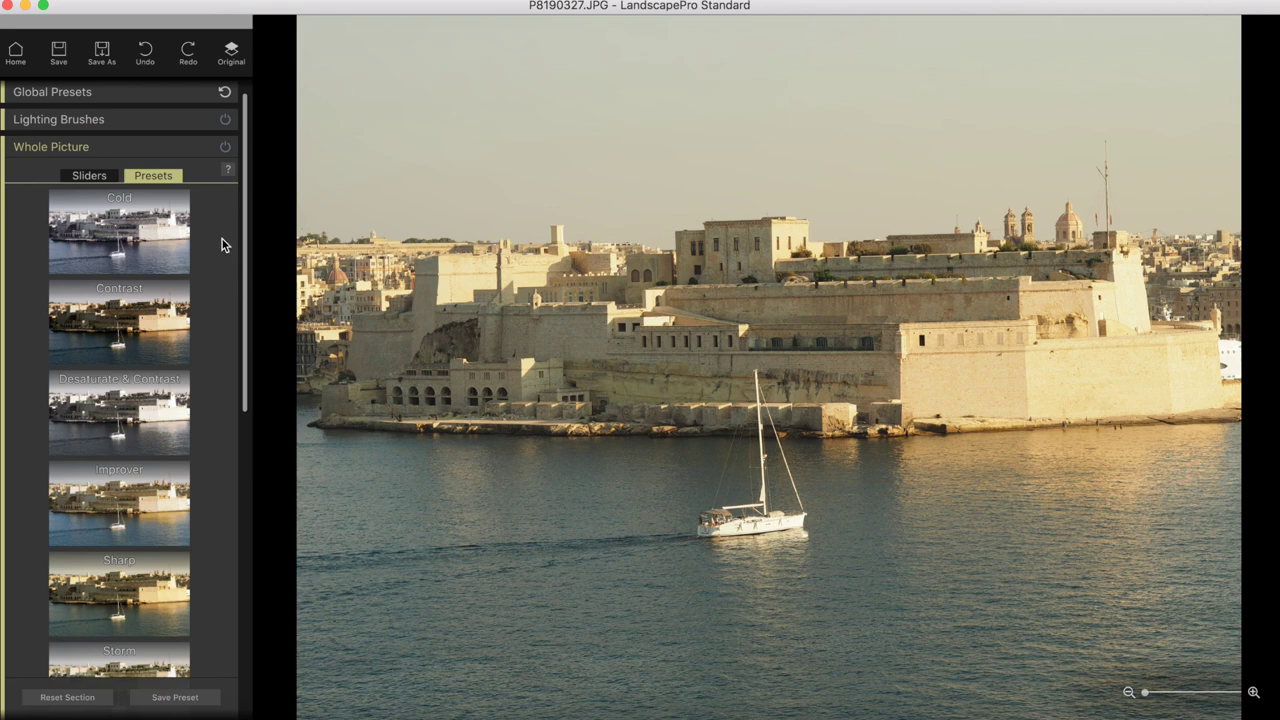
scroll(222, 240, "down", 5)
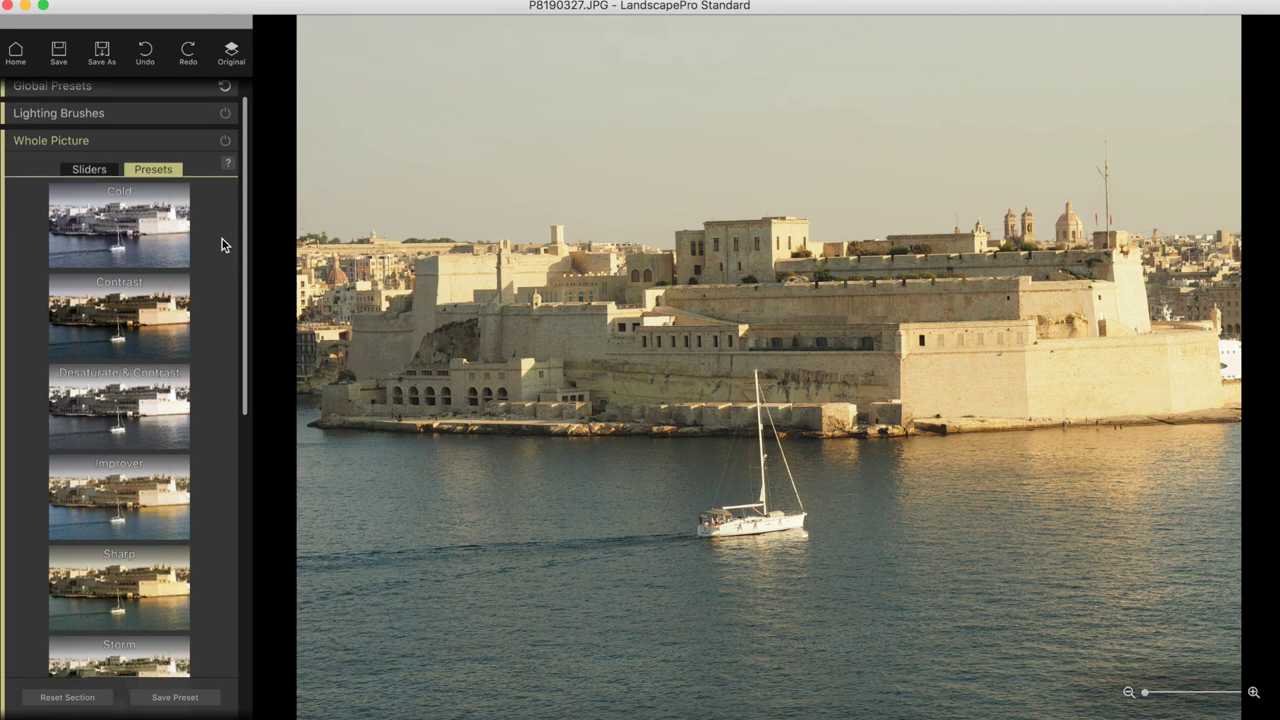
scroll(222, 240, "down", 3)
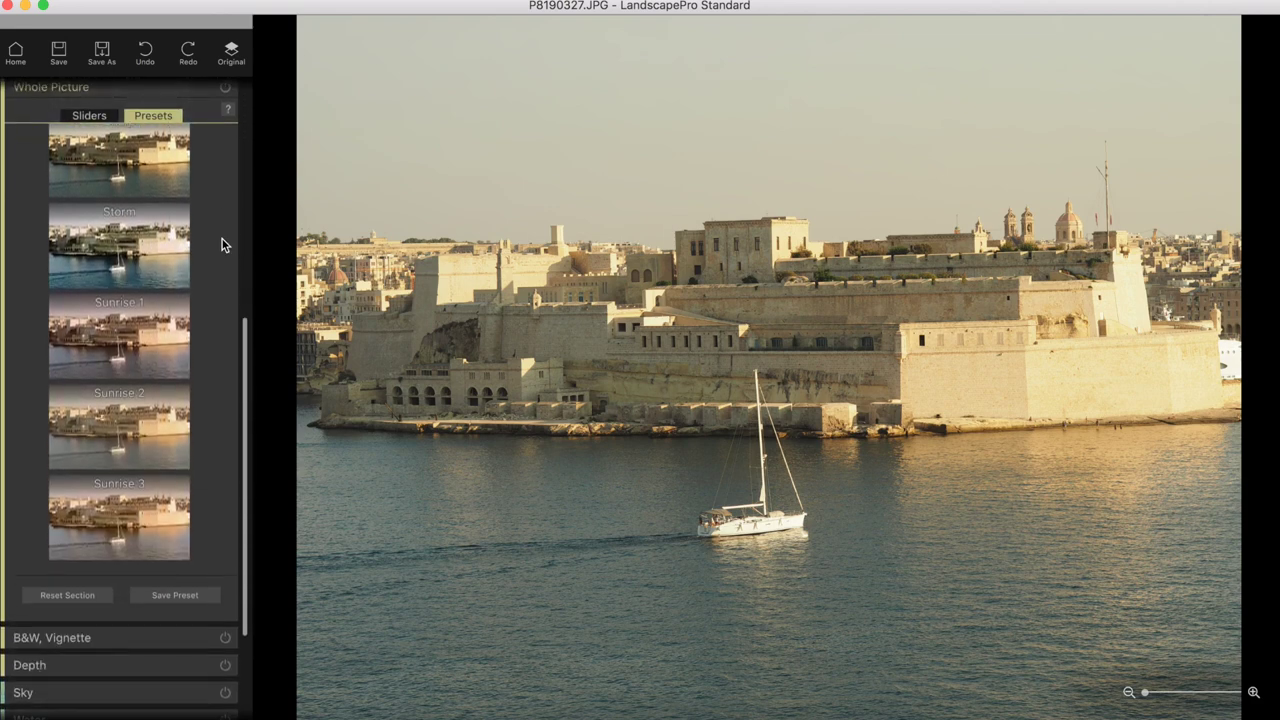
scroll(222, 244, "up", 1)
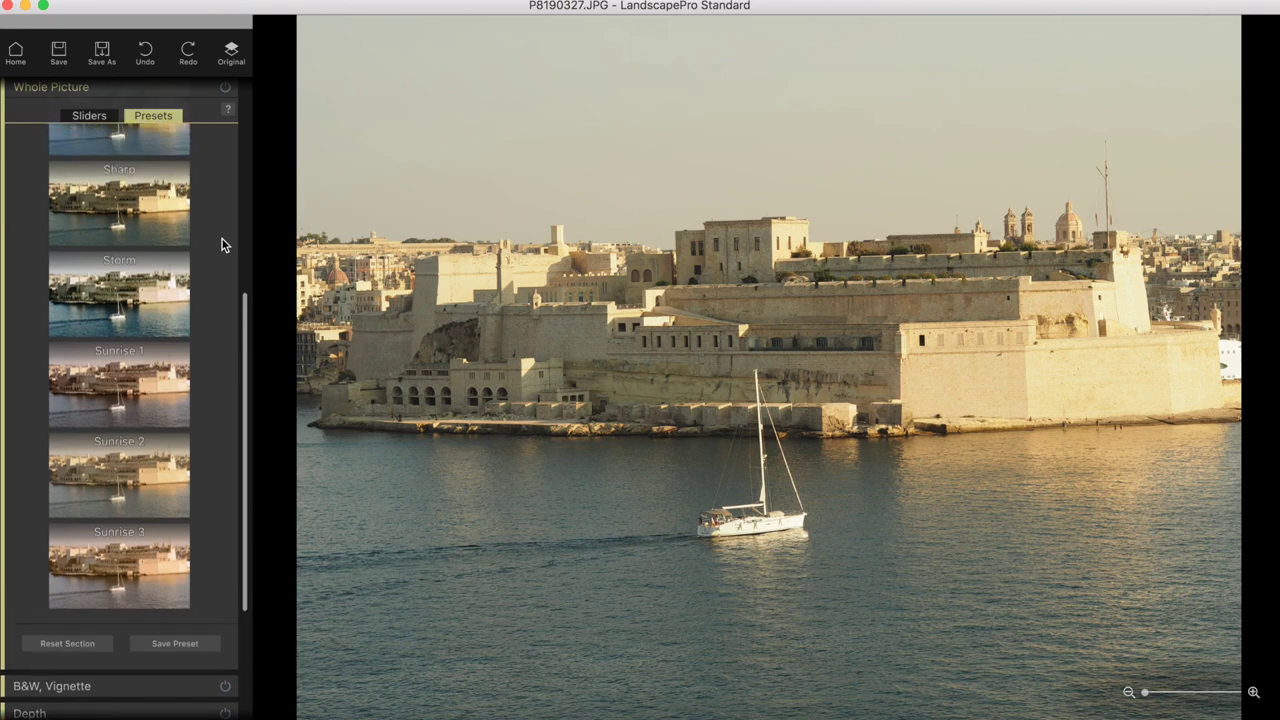
scroll(222, 240, "up", 5)
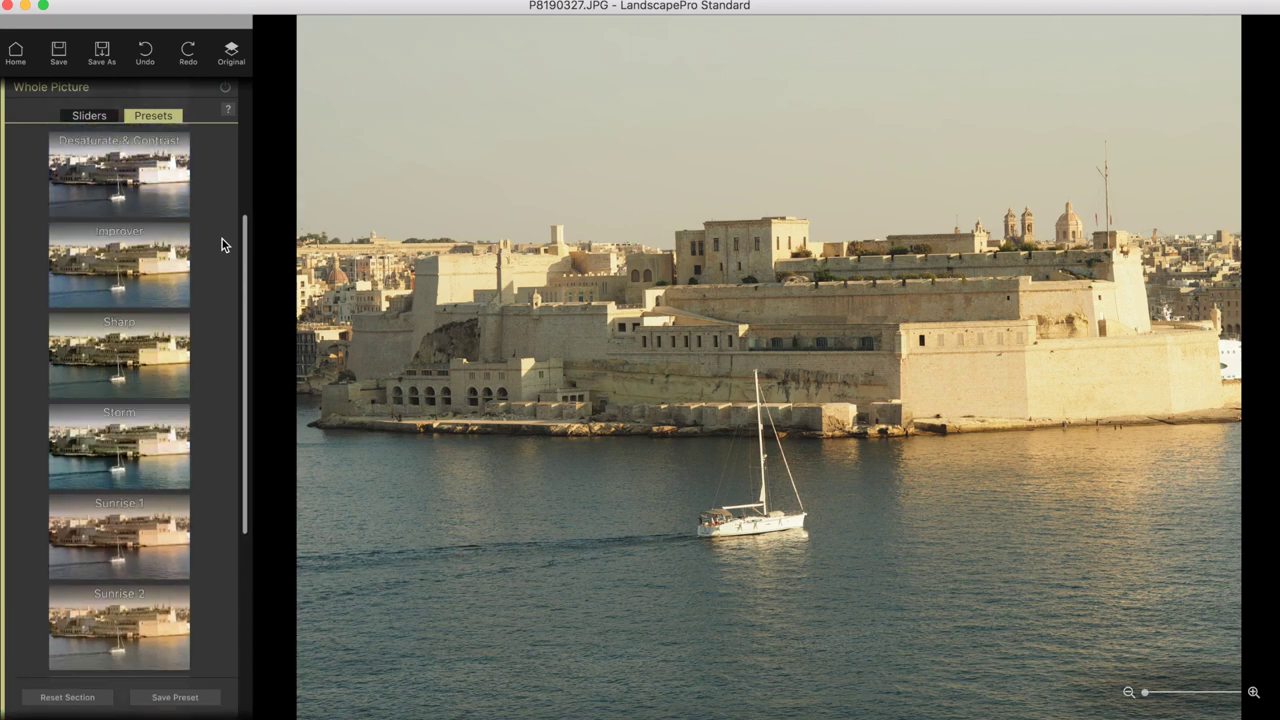
scroll(222, 243, "up", 3)
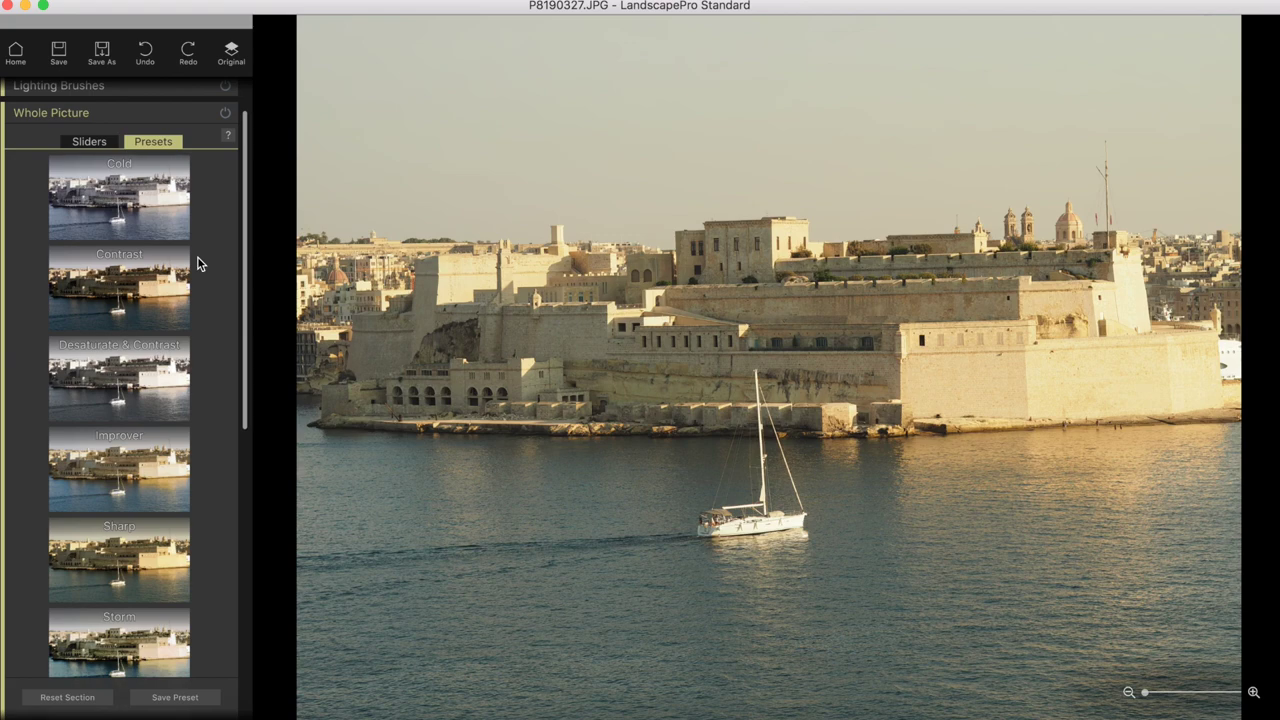
left_click(122, 292)
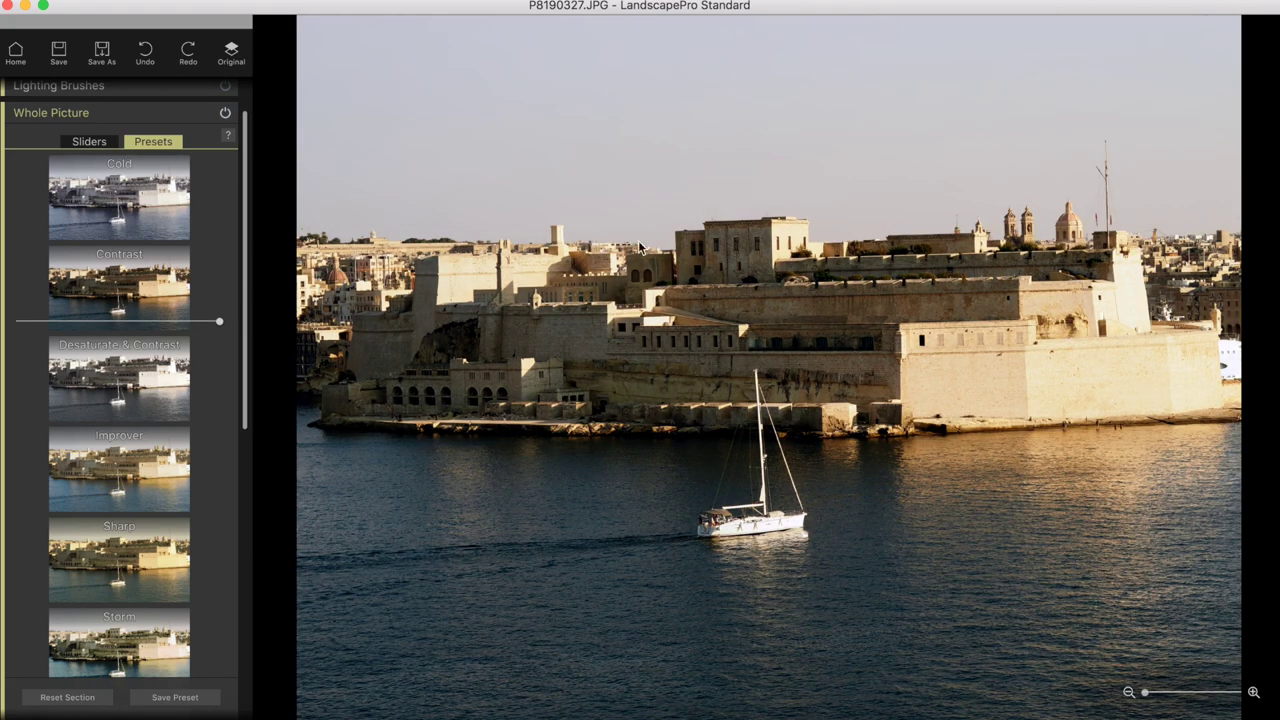
left_click(132, 370)
scroll(134, 373, "down", 2)
scroll(132, 370, "down", 3)
left_click(132, 368)
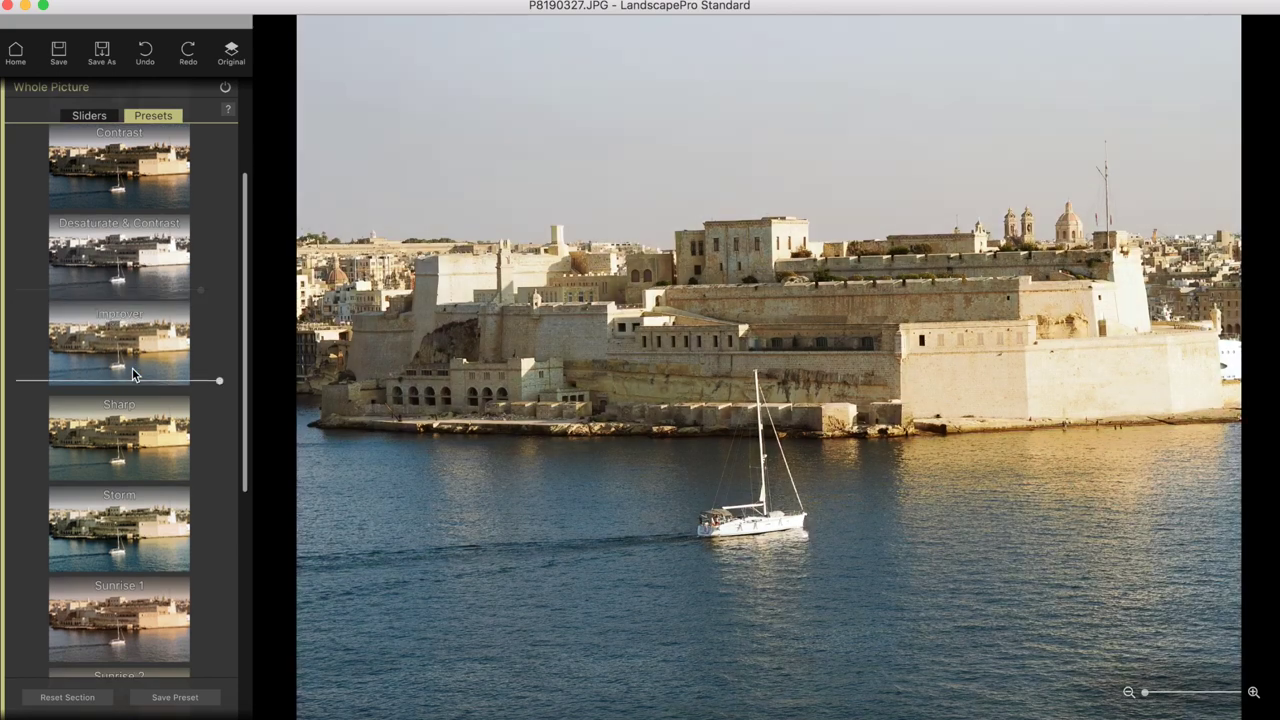
left_click(131, 443)
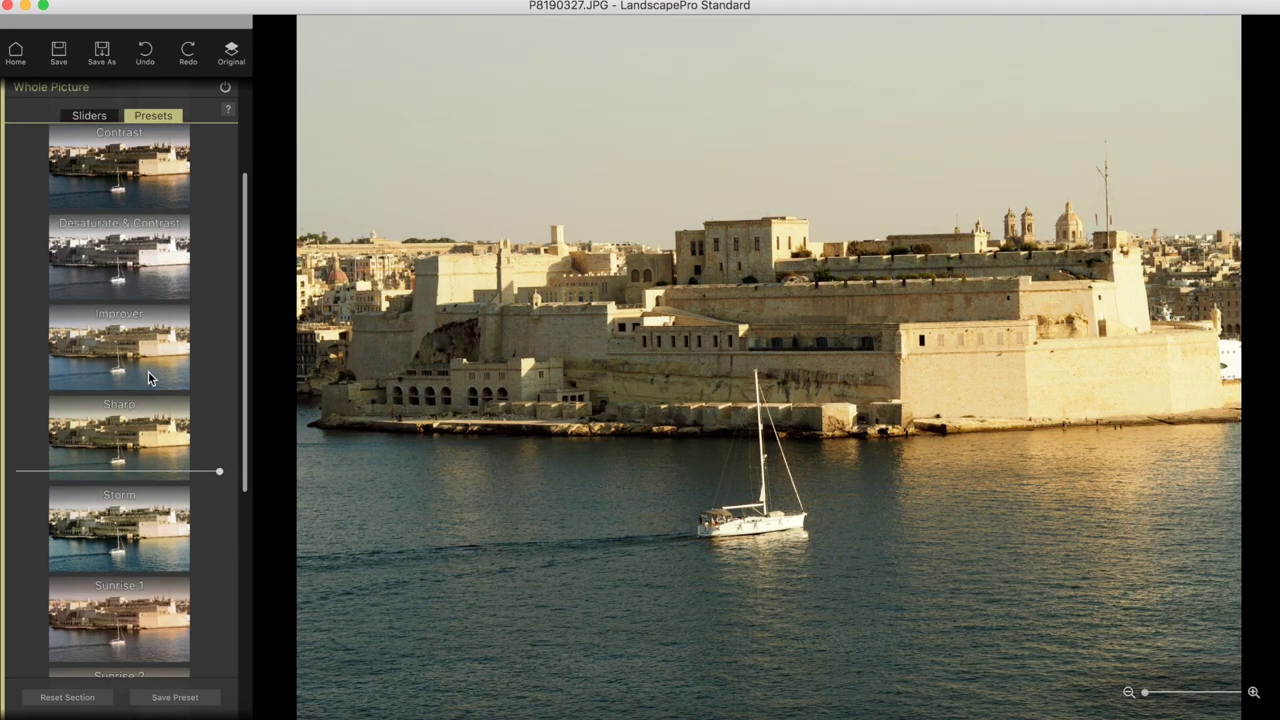
Compare Sunrise 1 with Sunrise 2 and settle on Sunrise 2 for the whole picture.
scroll(148, 377, "down", 10)
left_click(137, 461)
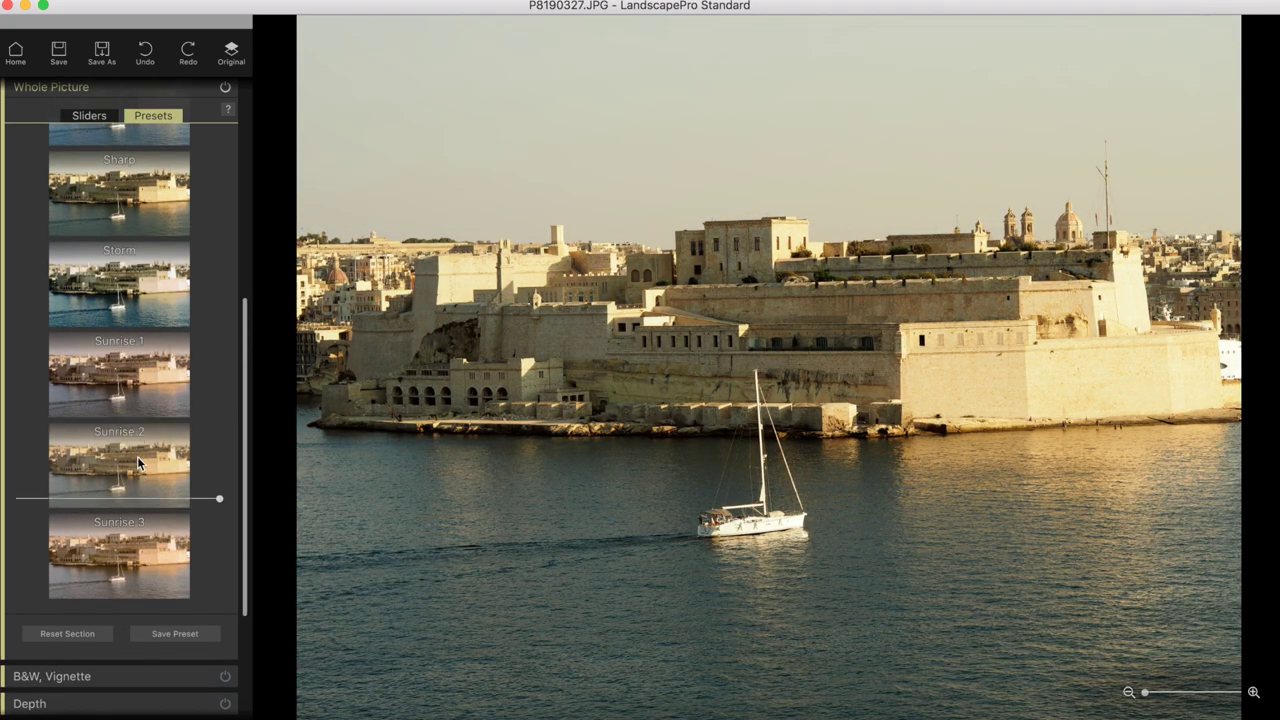
left_click(143, 381)
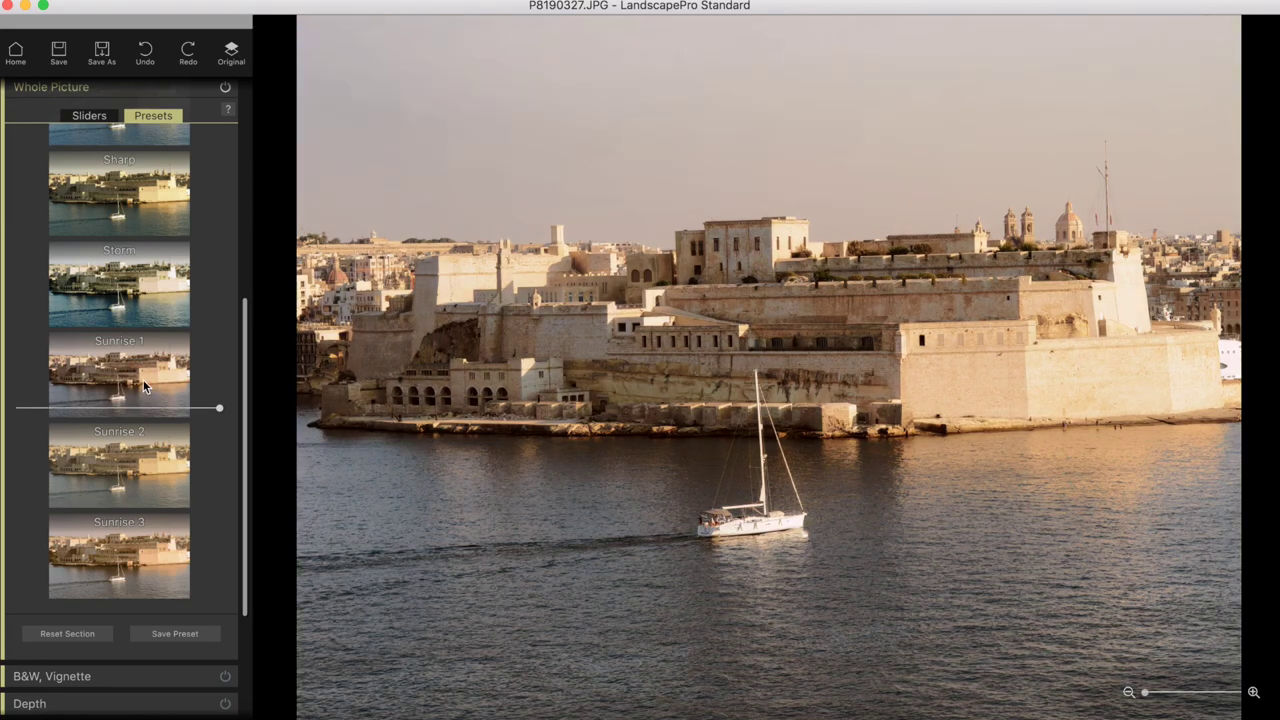
left_click(141, 467)
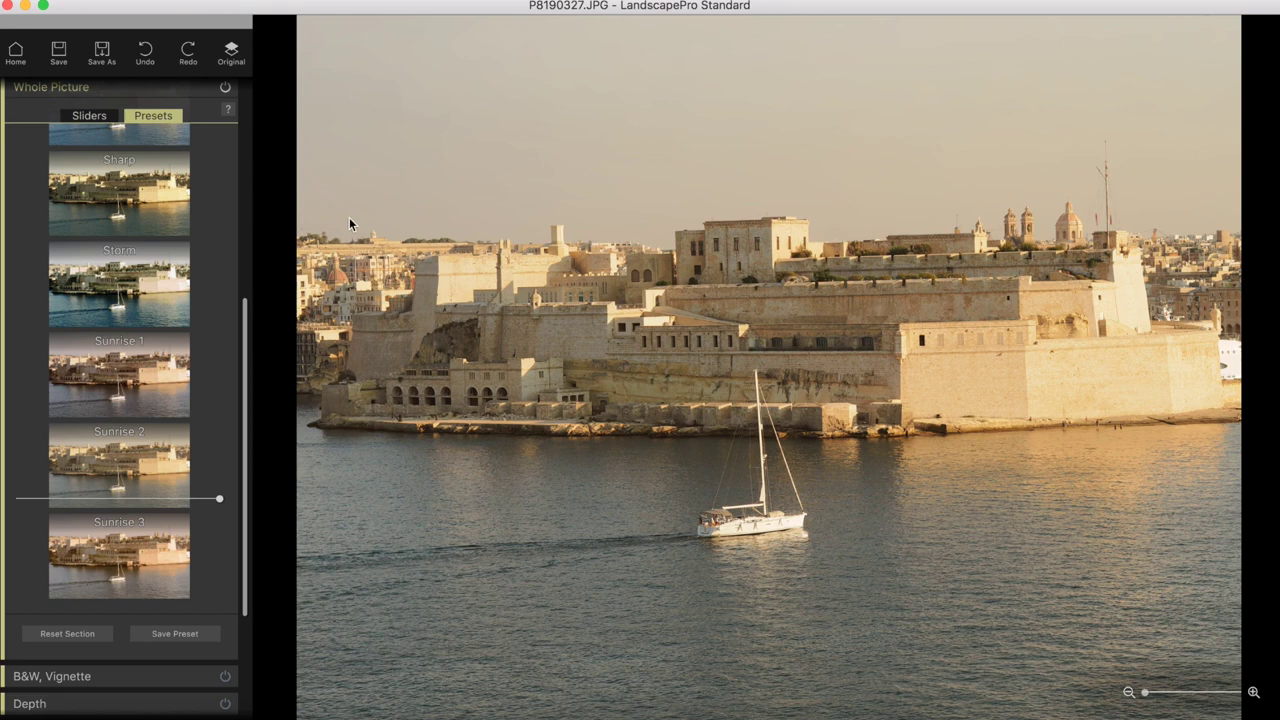
scroll(166, 152, "up", 12)
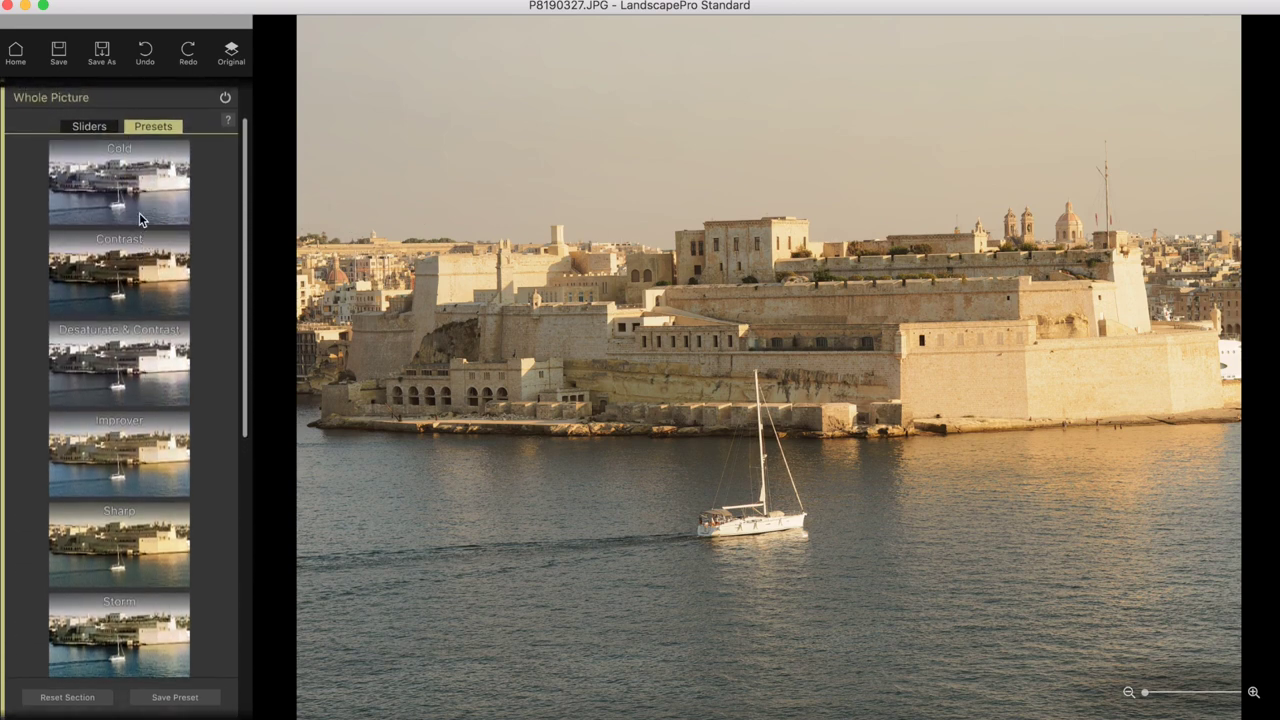
left_click(90, 127)
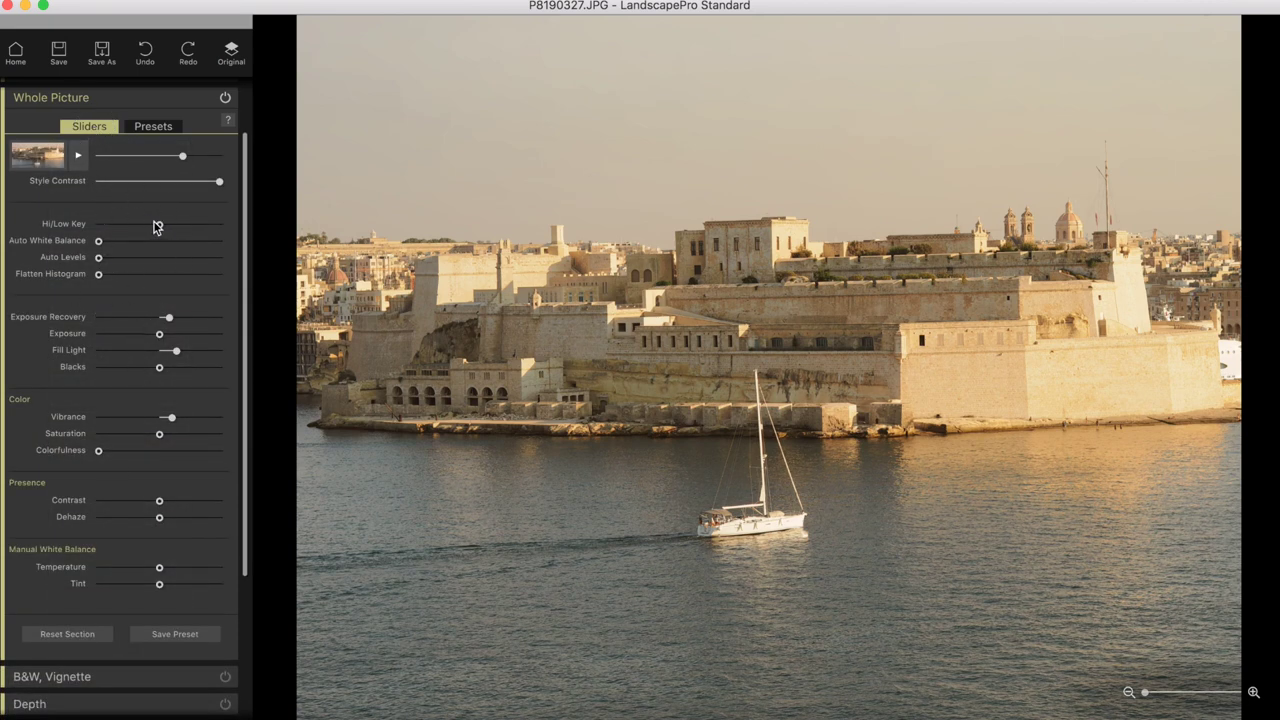
Preview, then reset Hi/Low Key, Auto Levels and Flatten Histogram to zero.
mouse_move(158, 228)
left_mouse_down()
mouse_move(209, 222)
mouse_move(158, 235)
left_mouse_up()
double_click(94, 243)
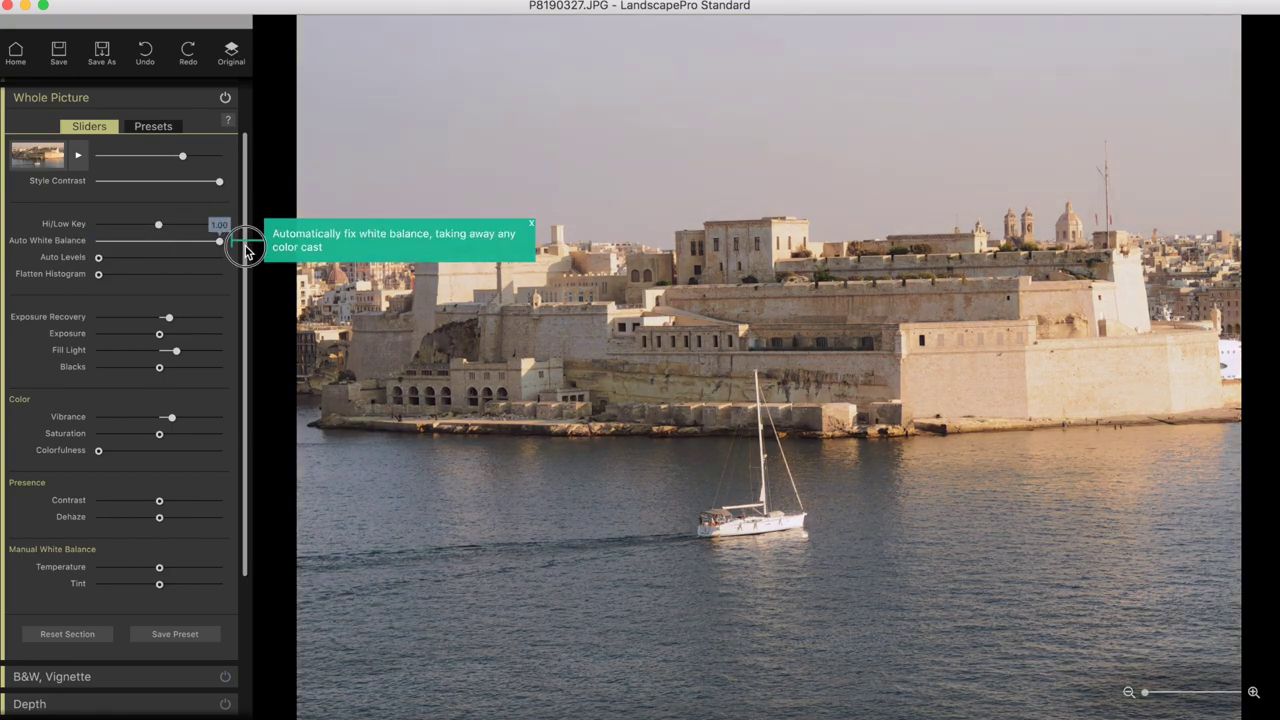
left_click_drag(98, 257, 201, 258)
double_click(140, 270)
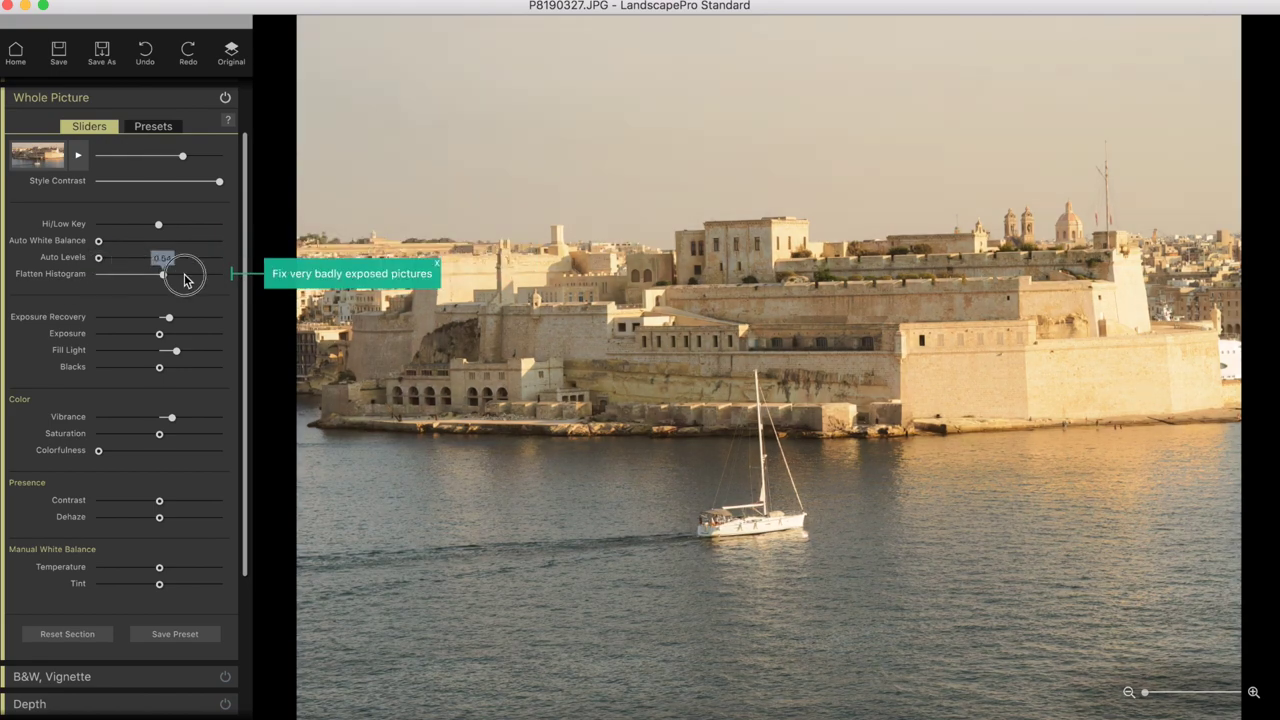
left_click_drag(185, 280, 5, 290)
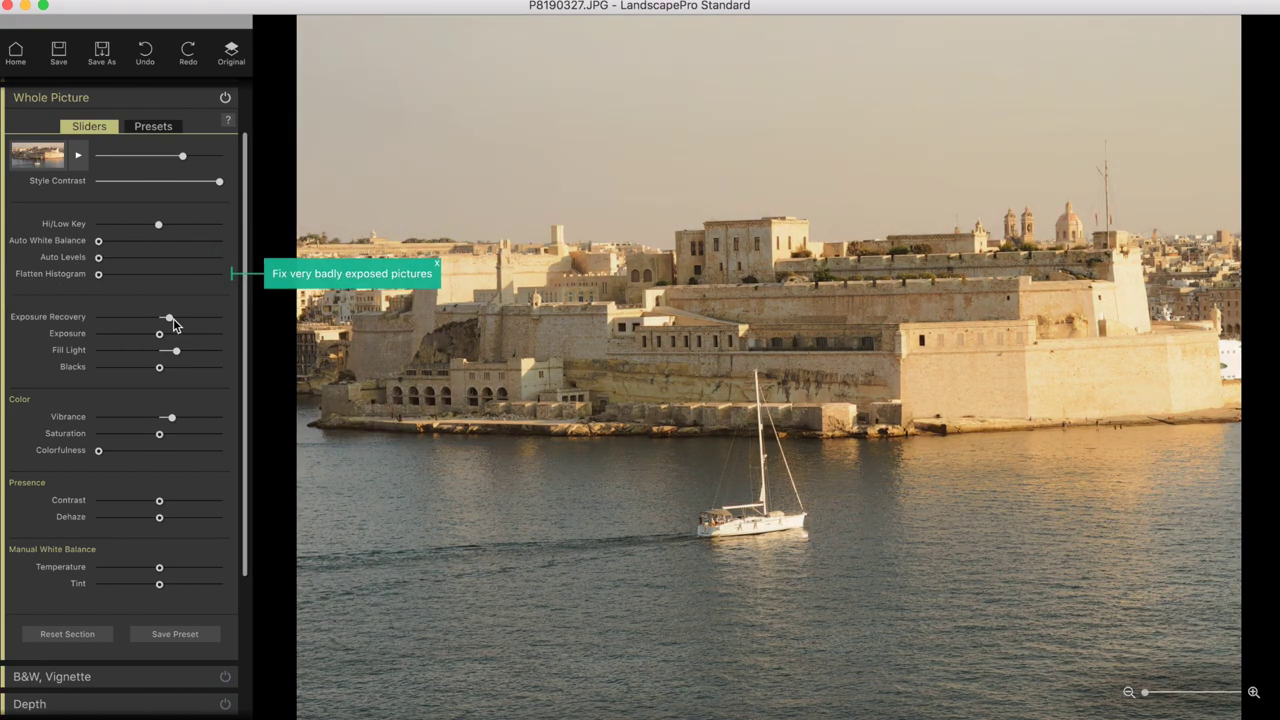
Raise Exposure Recovery slightly, lower Fill Light and darken Blacks, leaving Dehaze unchanged.
left_click_drag(172, 320, 167, 352)
mouse_move(159, 367)
left_mouse_down()
mouse_move(197, 376)
mouse_move(161, 373)
left_mouse_up()
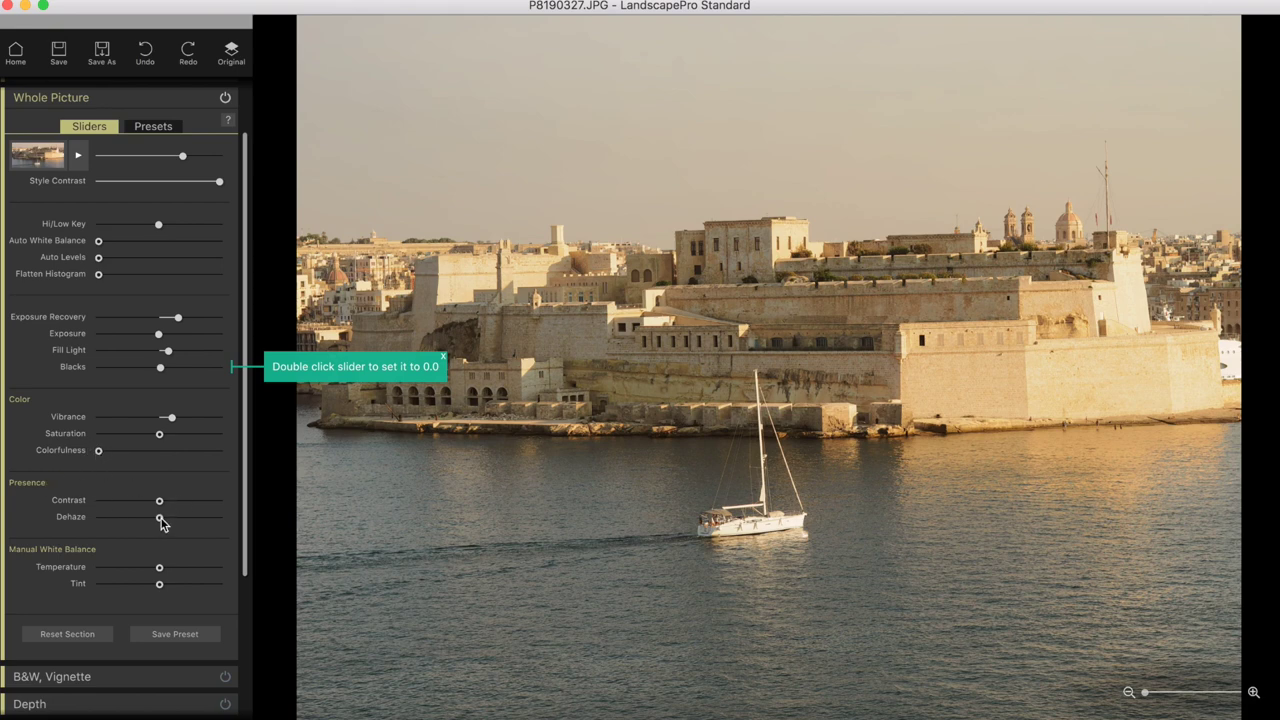
mouse_move(160, 518)
left_mouse_down()
mouse_move(209, 517)
mouse_move(158, 517)
left_mouse_up()
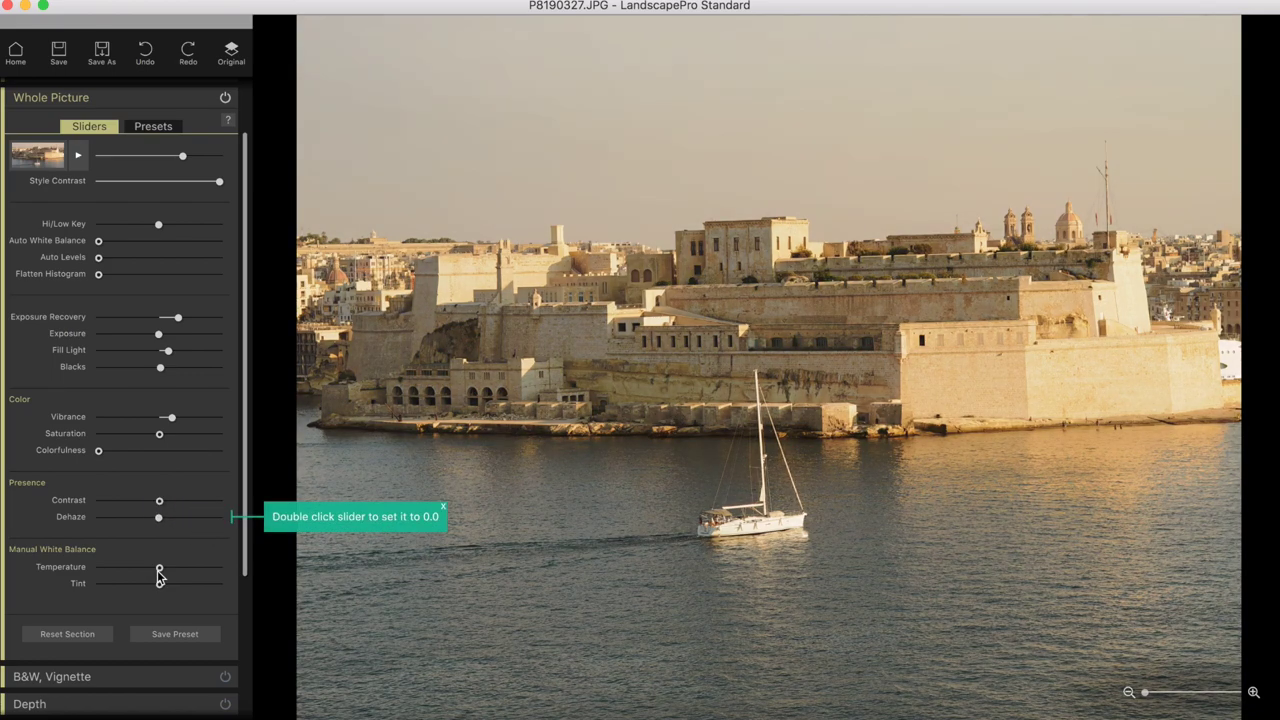
mouse_move(160, 568)
left_mouse_down()
mouse_move(178, 571)
mouse_move(136, 572)
mouse_move(158, 570)
left_mouse_up()
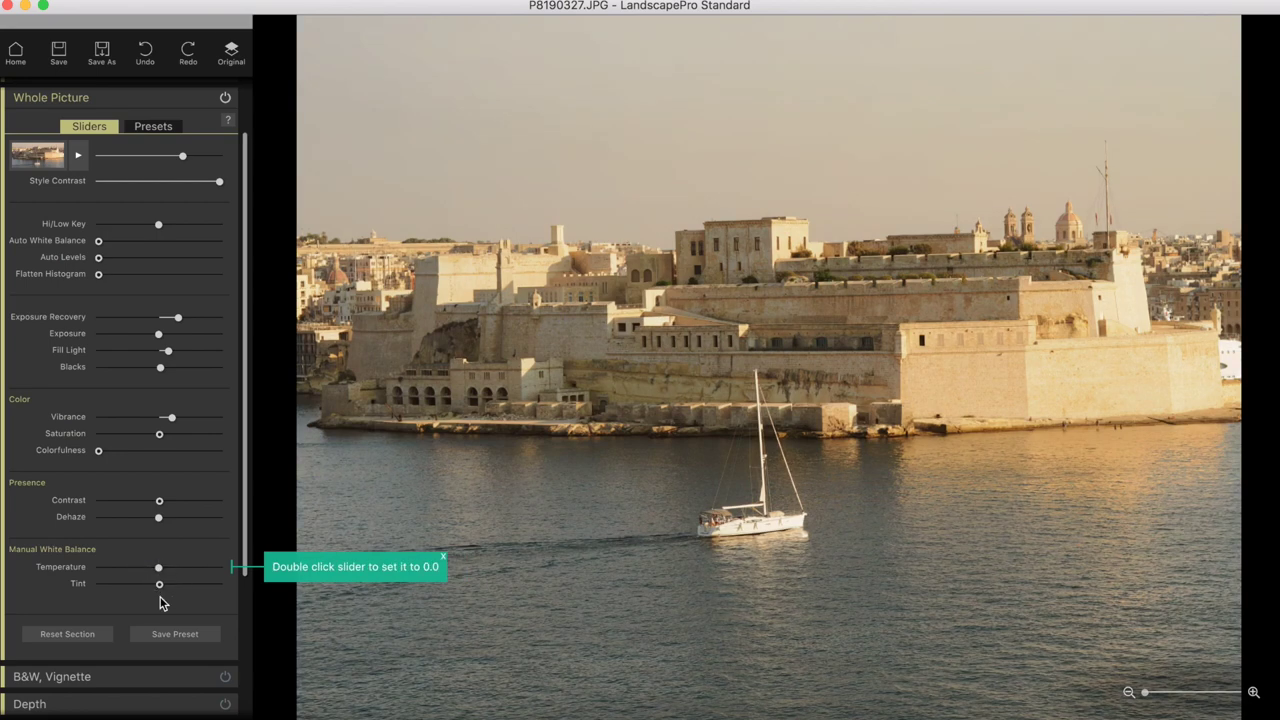
Apply the Snow style to the whole picture and reduce its strength.
left_click(78, 155)
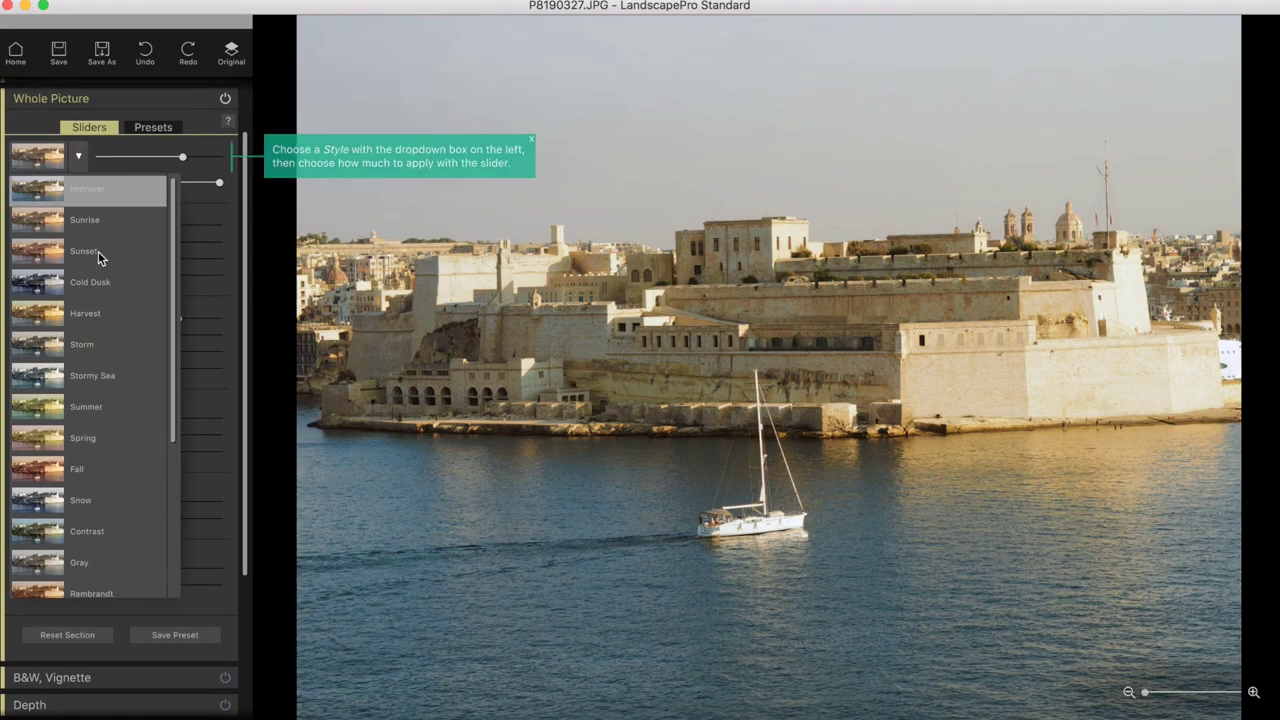
scroll(98, 252, "down", 4)
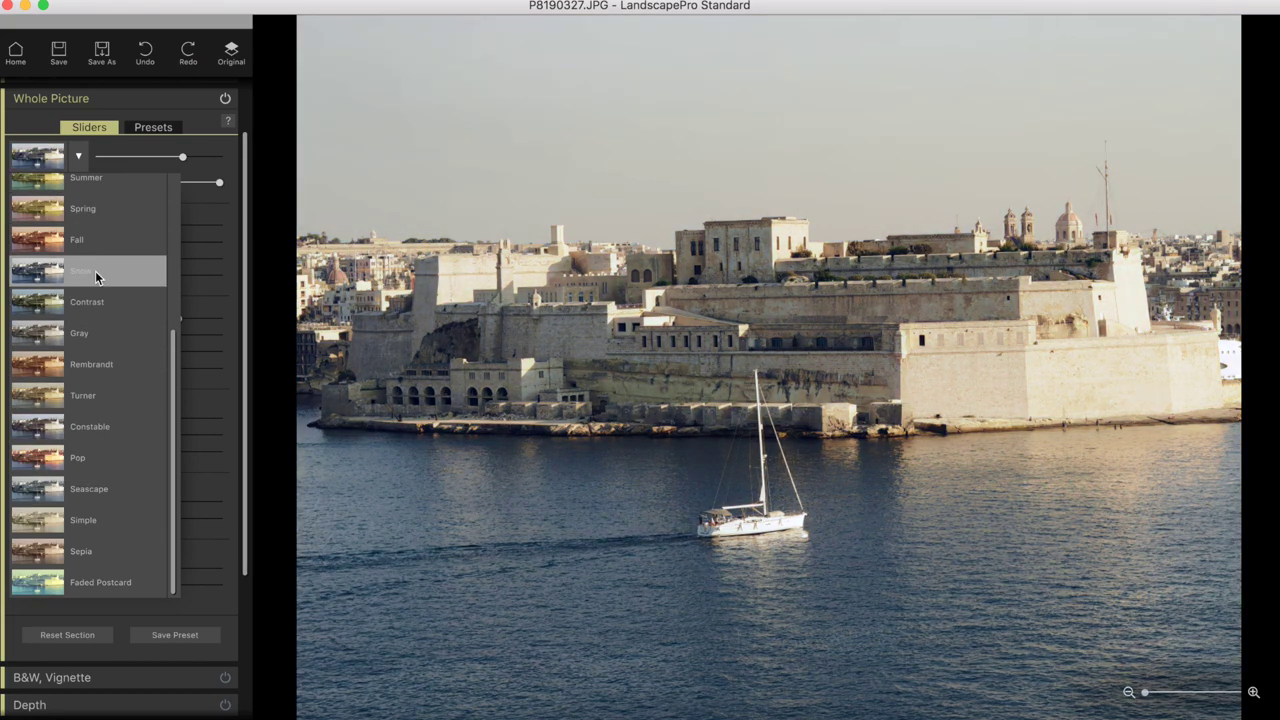
left_click(95, 271)
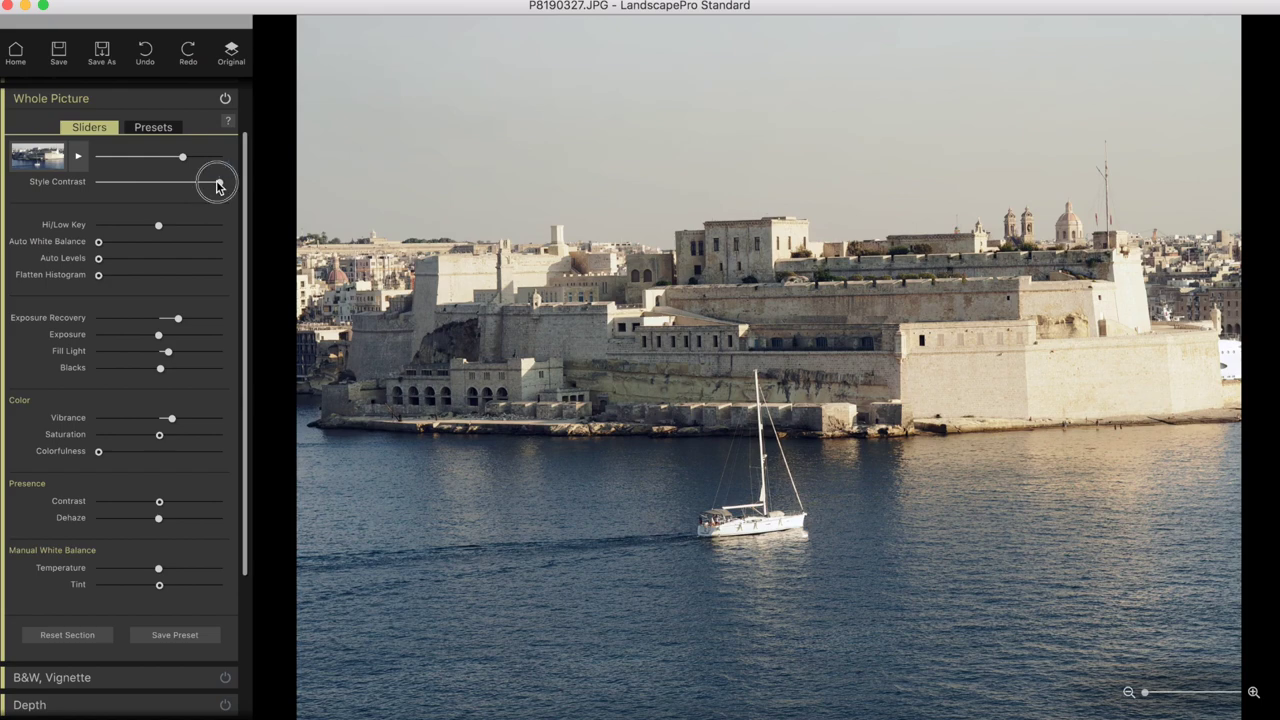
left_click_drag(182, 157, 78, 160)
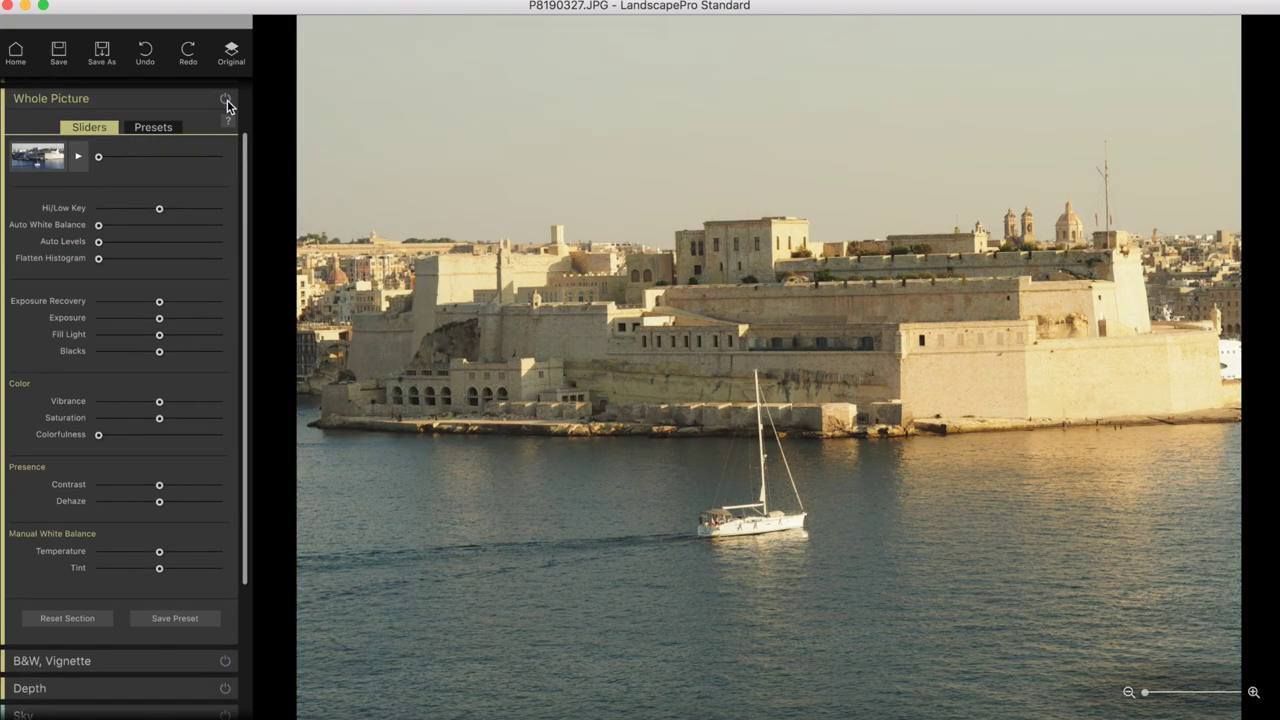
Try the Dark Vignette and Black & White 2 looks, then apply Warm Vignette.
left_click(135, 97)
left_click(88, 197)
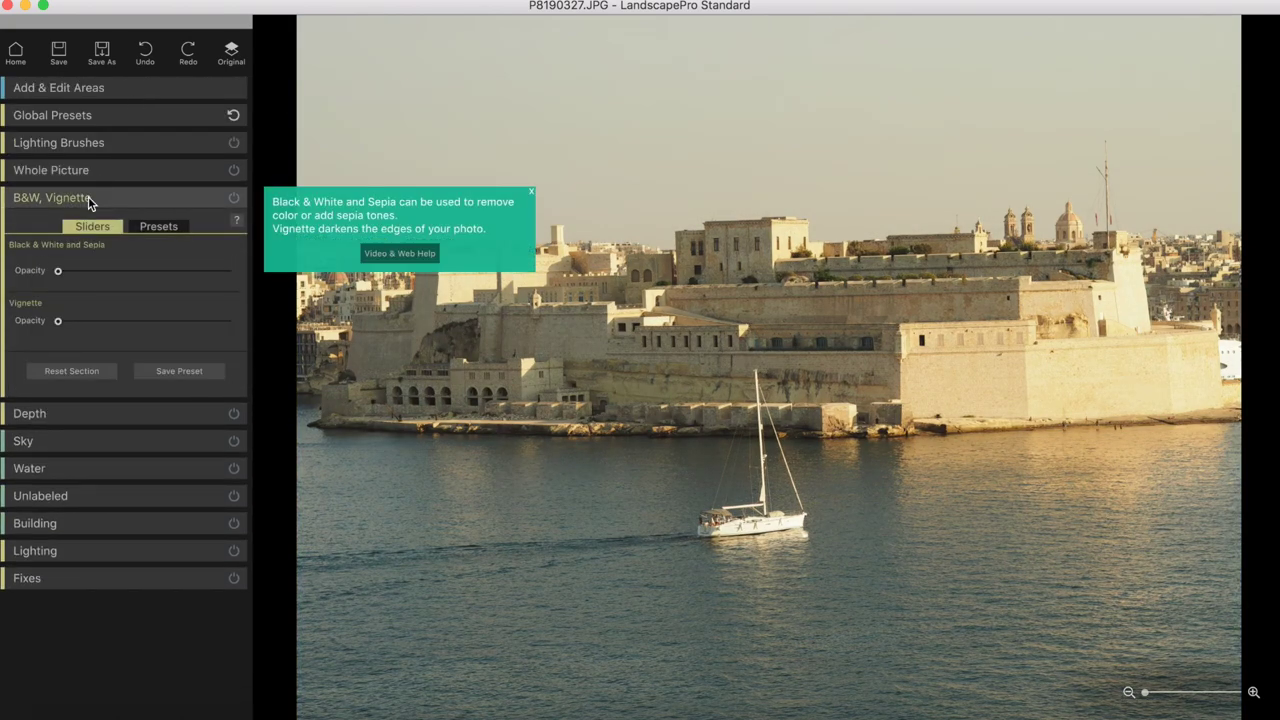
left_click(140, 223)
scroll(177, 271, "down", 10)
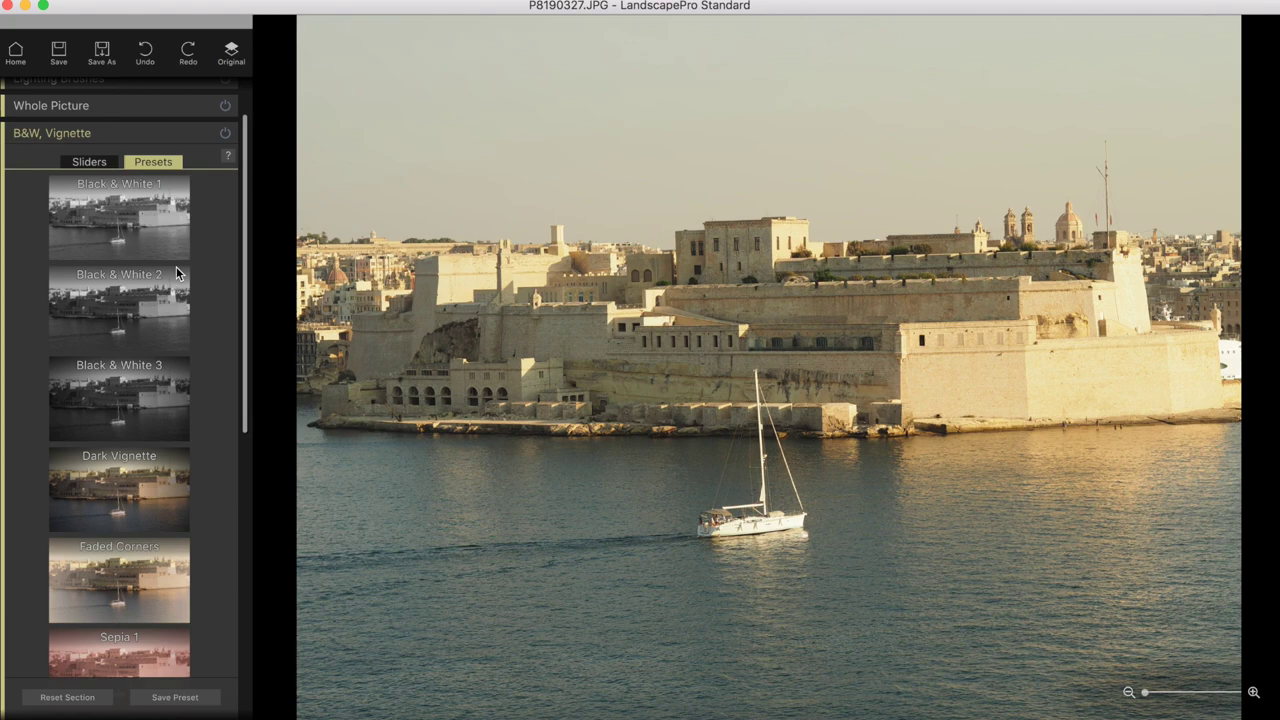
scroll(160, 320, "up", 2)
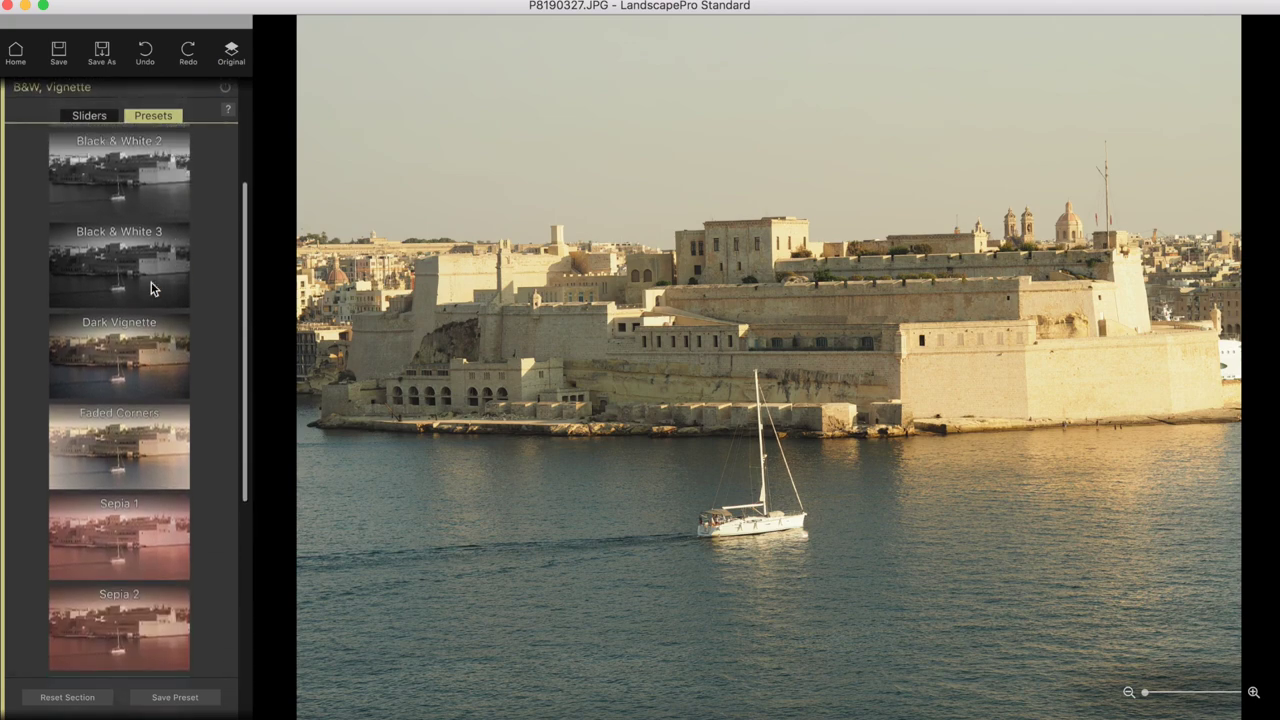
left_click(132, 357)
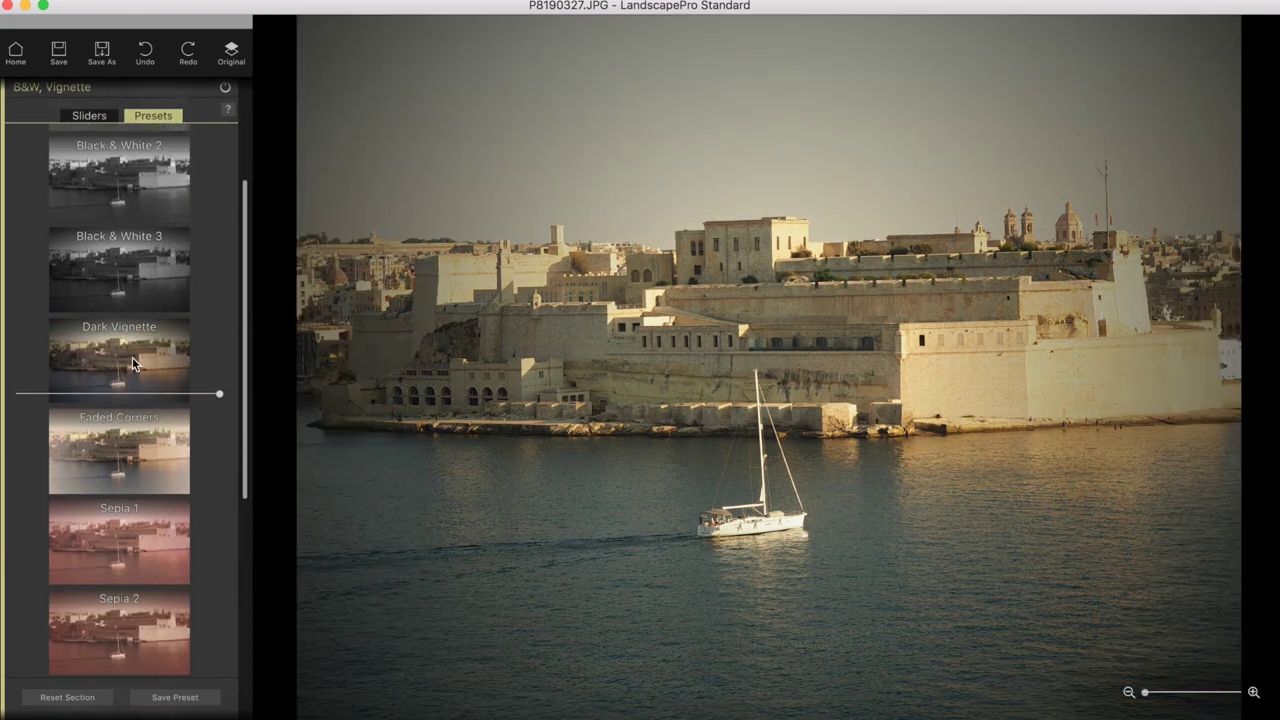
scroll(132, 360, "up", 3)
left_click(130, 293)
scroll(130, 293, "down", 9)
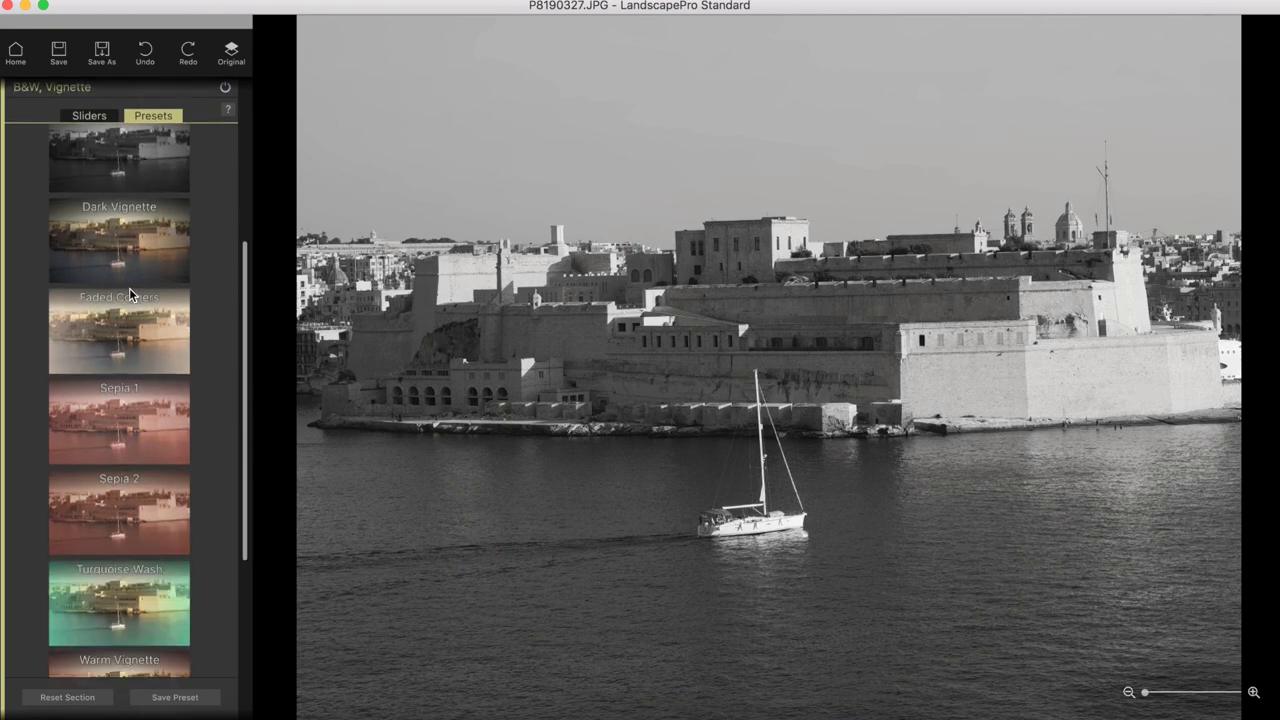
left_click(115, 550)
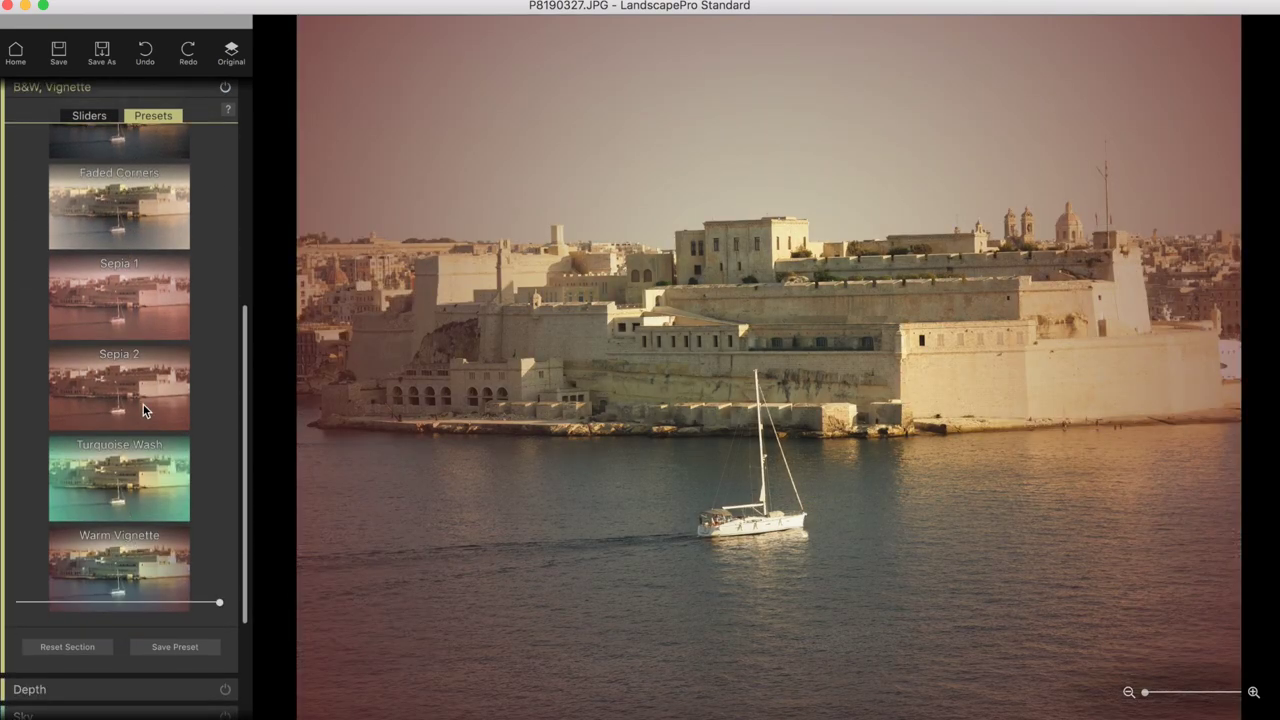
scroll(173, 134, "up", 5)
left_click(94, 115)
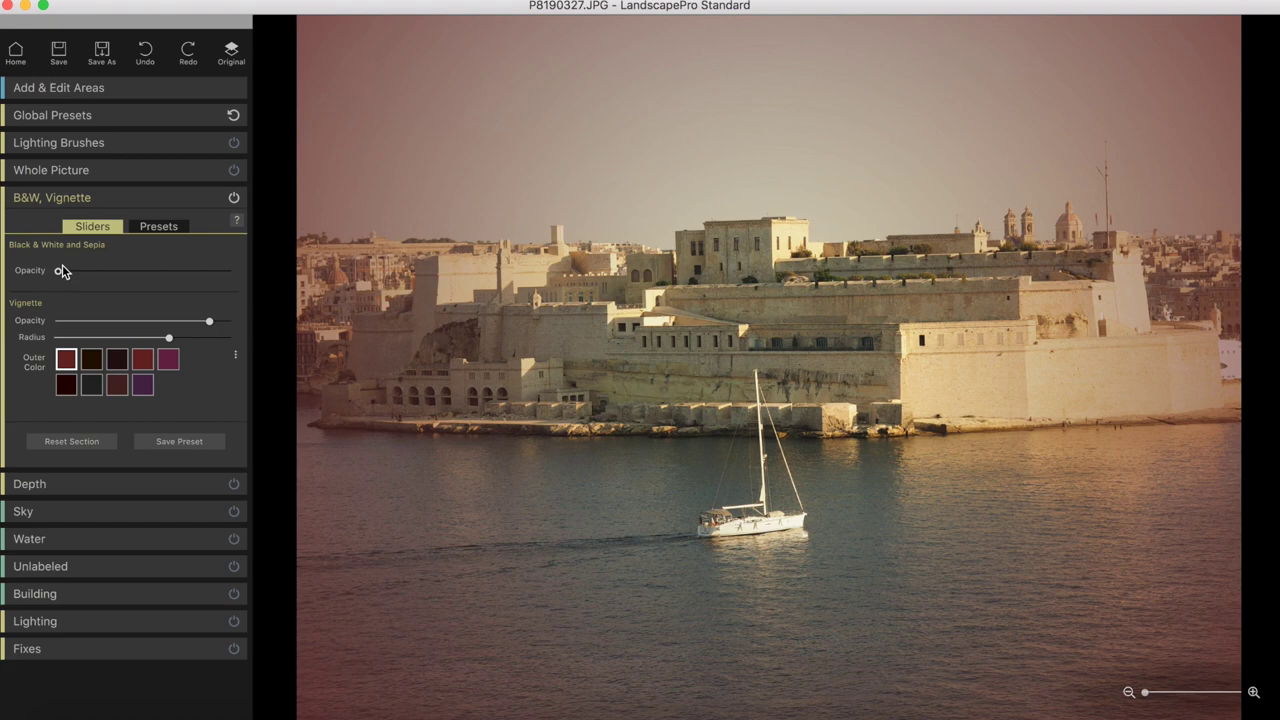
Test the B&W strength, then make the vignette black at full opacity.
mouse_move(58, 270)
left_mouse_down()
mouse_move(193, 272)
mouse_move(58, 270)
left_mouse_up()
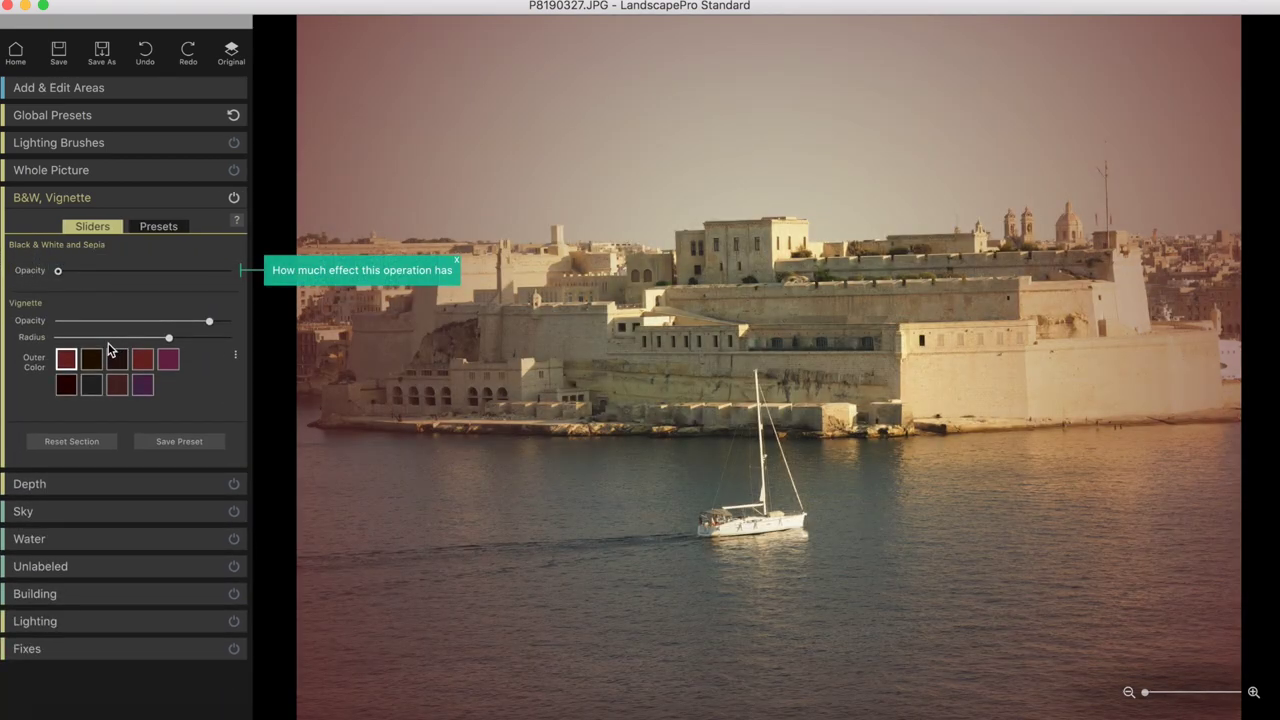
left_click(67, 385)
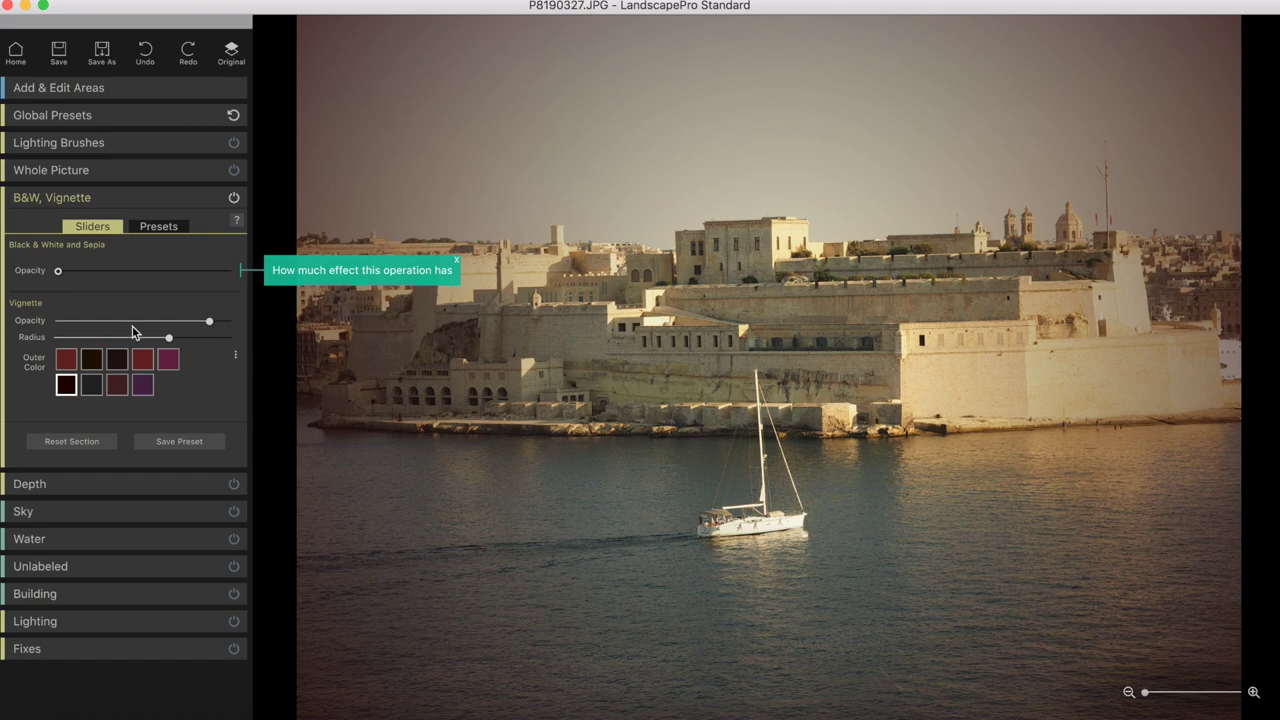
left_click_drag(171, 317, 169, 348)
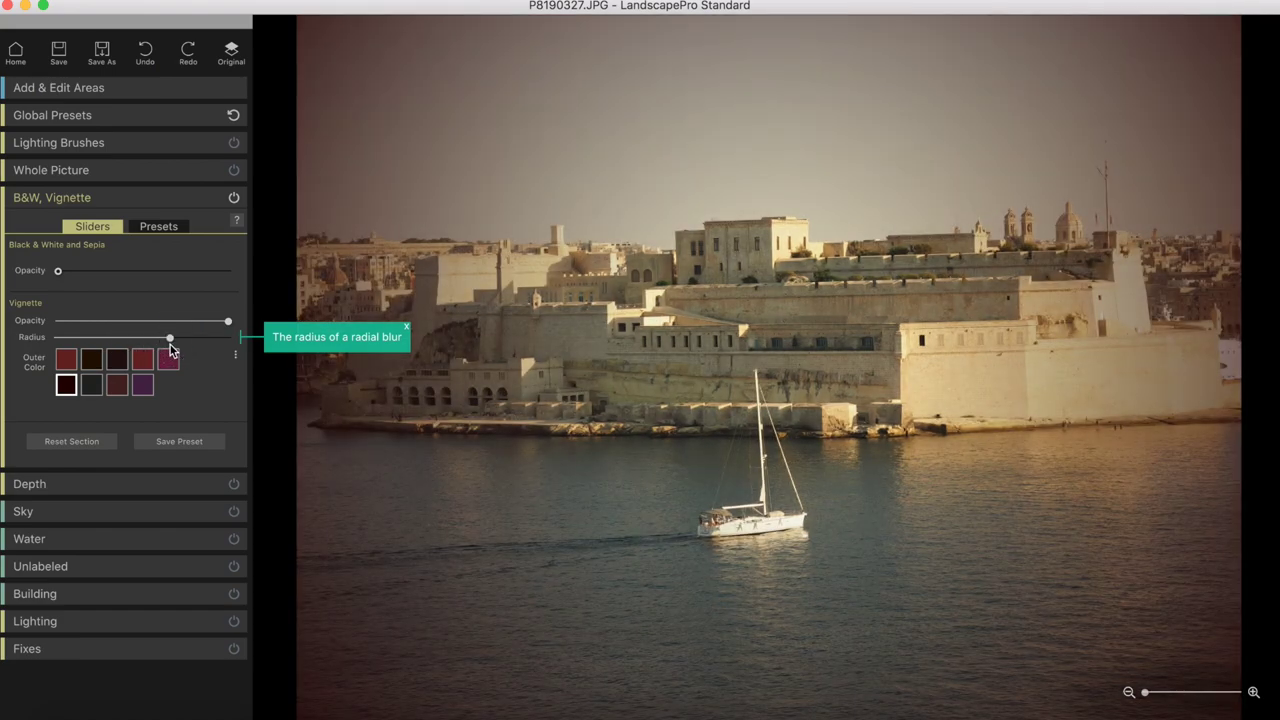
left_click(98, 225)
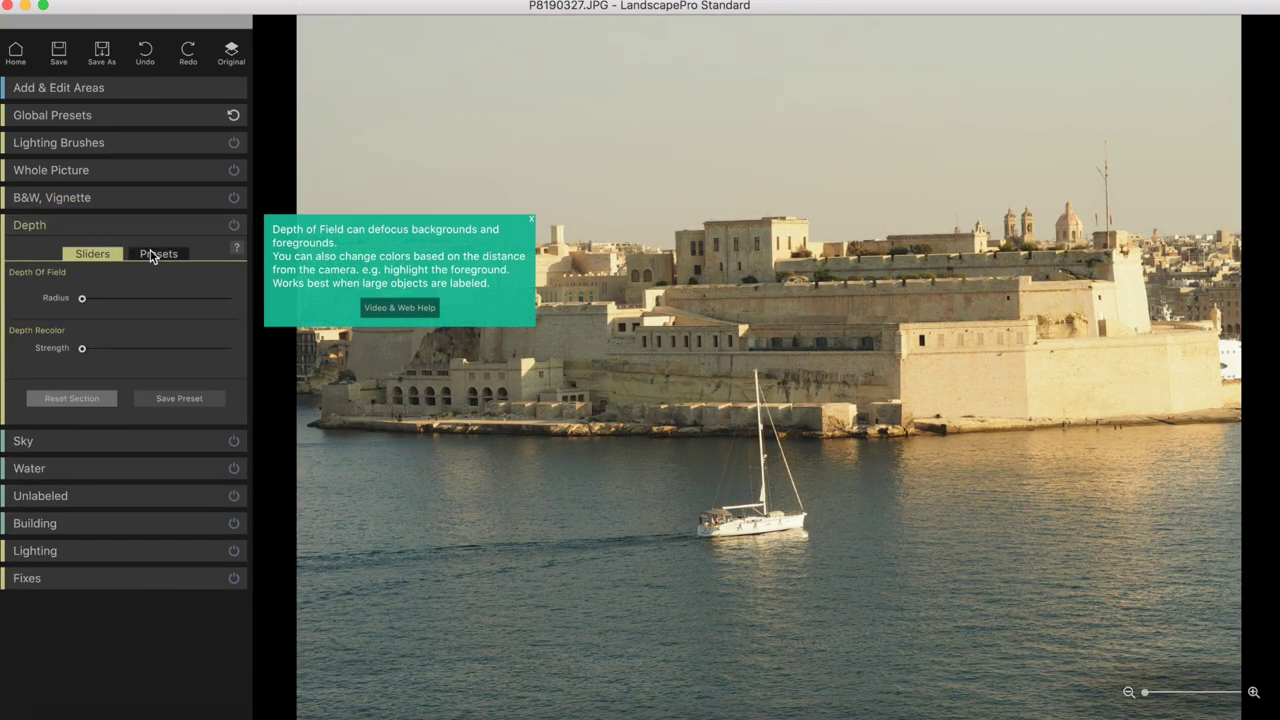
Preview the Subtle, Distant Violet Haze and Distant Cool depth presets.
left_click(152, 252)
scroll(145, 377, "down", 2)
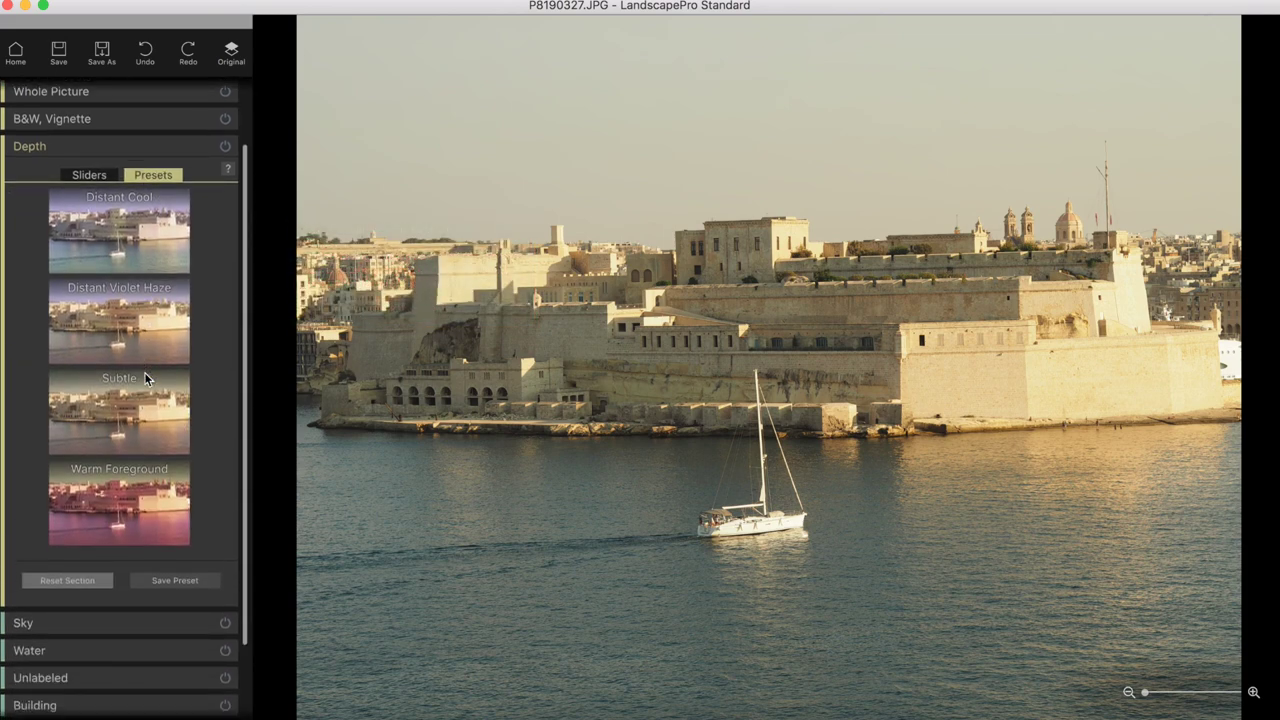
left_click(130, 400)
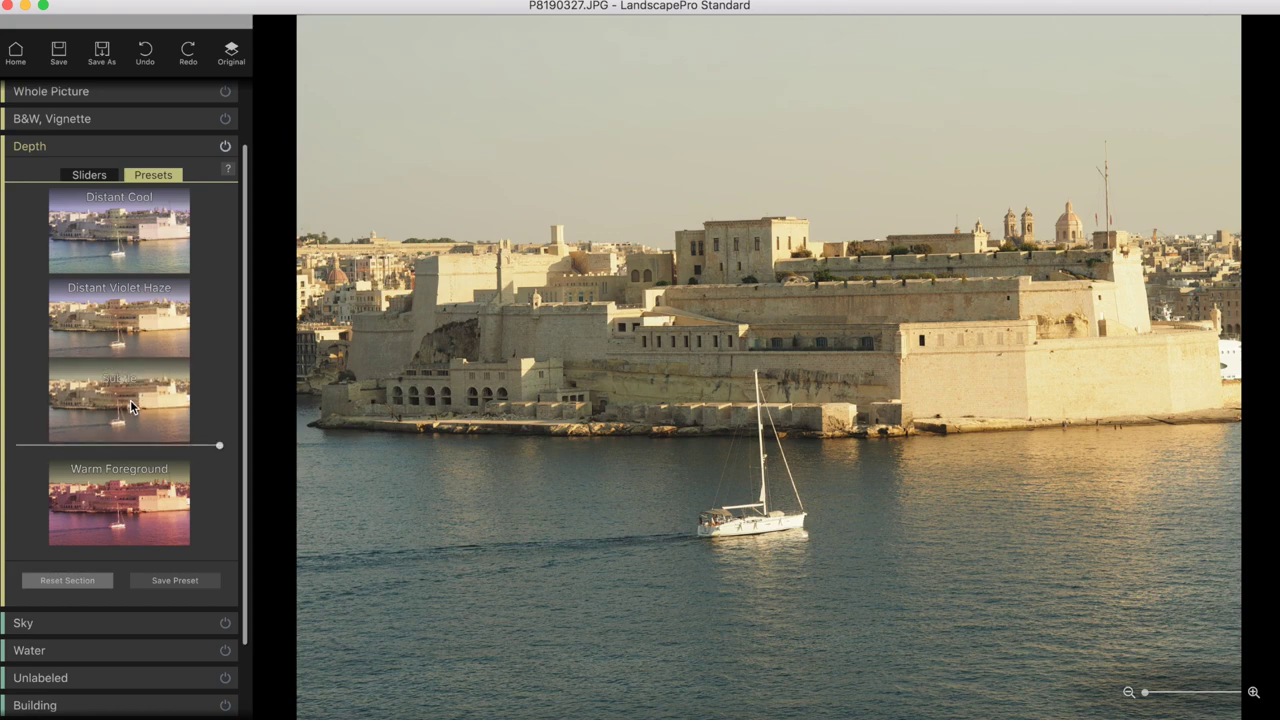
left_click(120, 305)
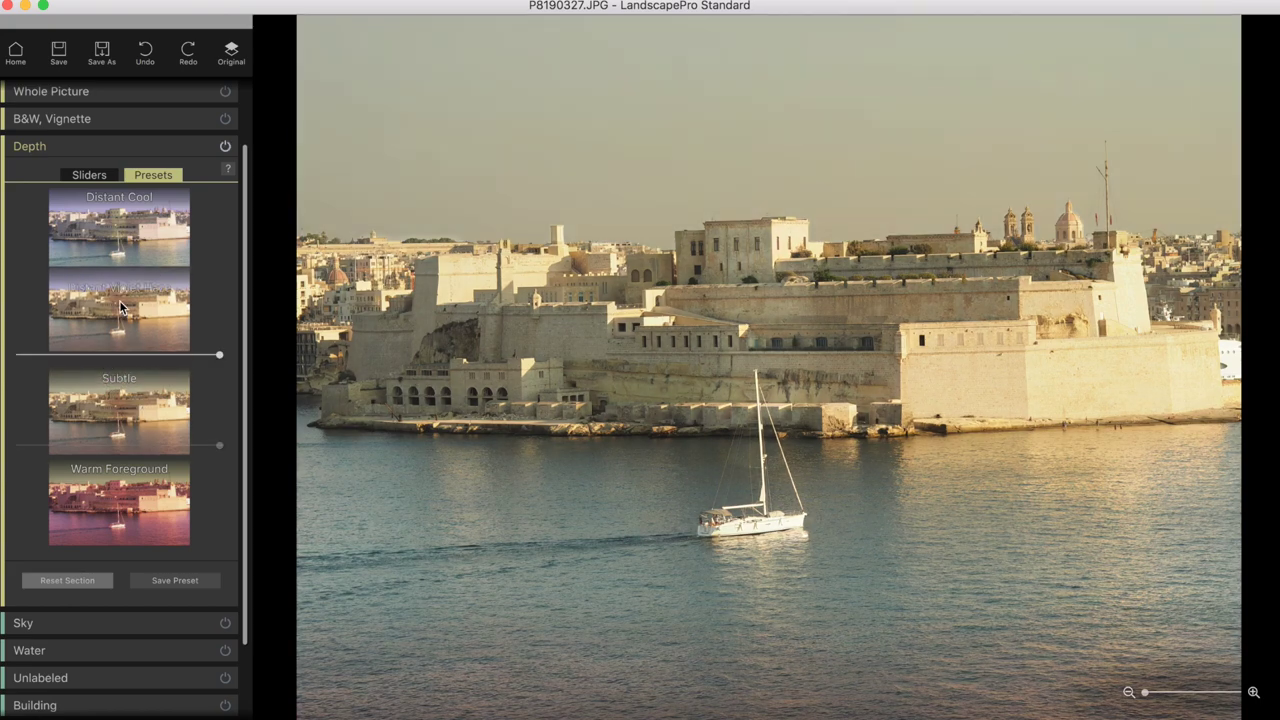
left_click(136, 231)
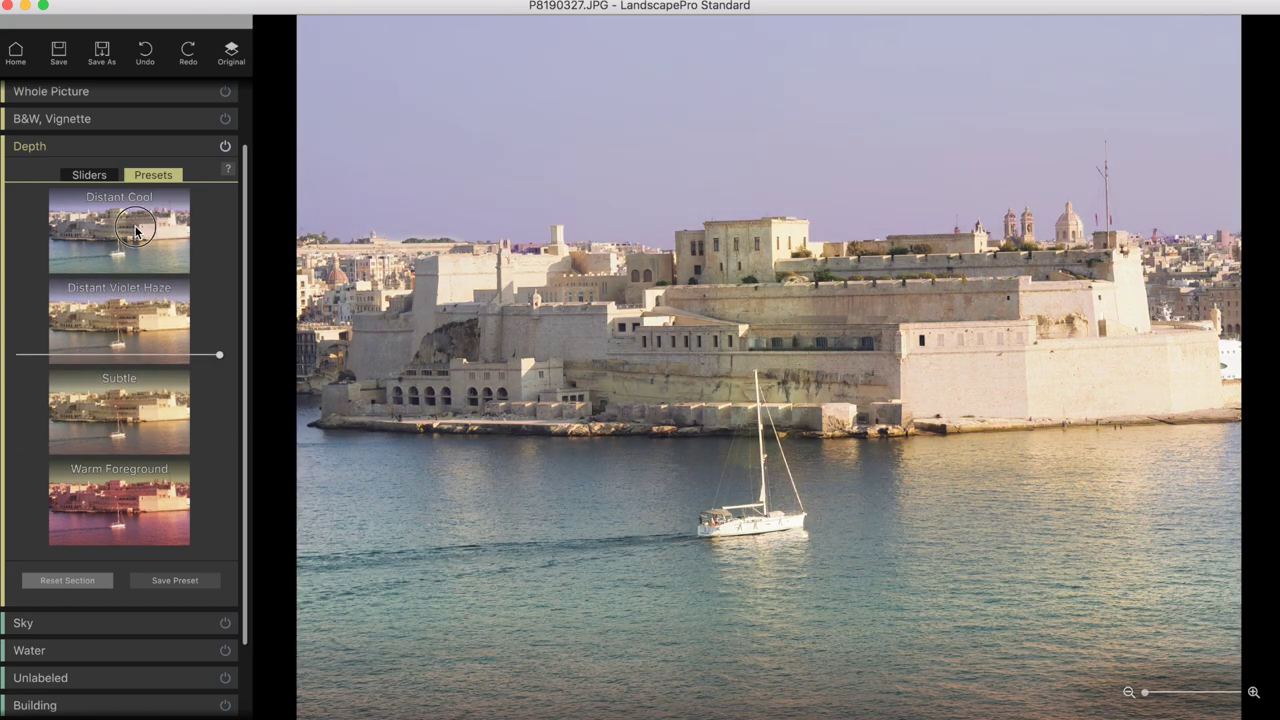
Blur the background with a large Depth of Field radius, then return it to 0 and close Depth.
left_click(89, 175)
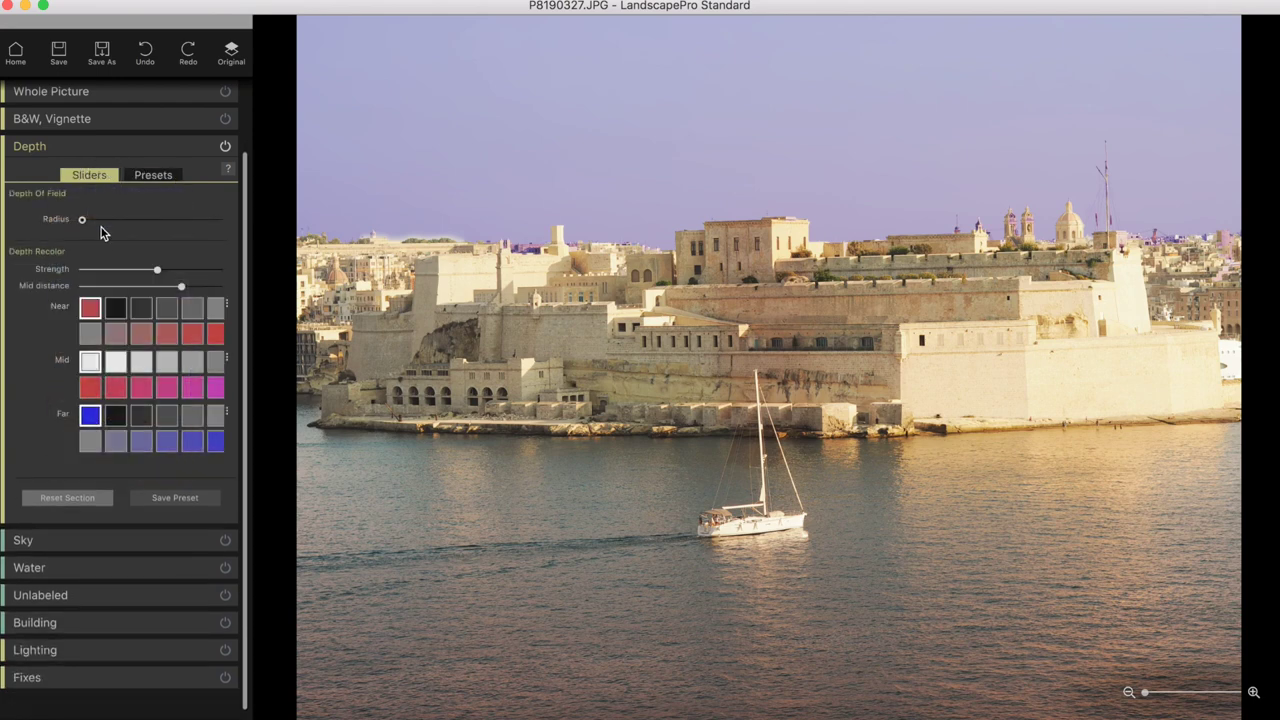
left_click_drag(81, 221, 211, 221)
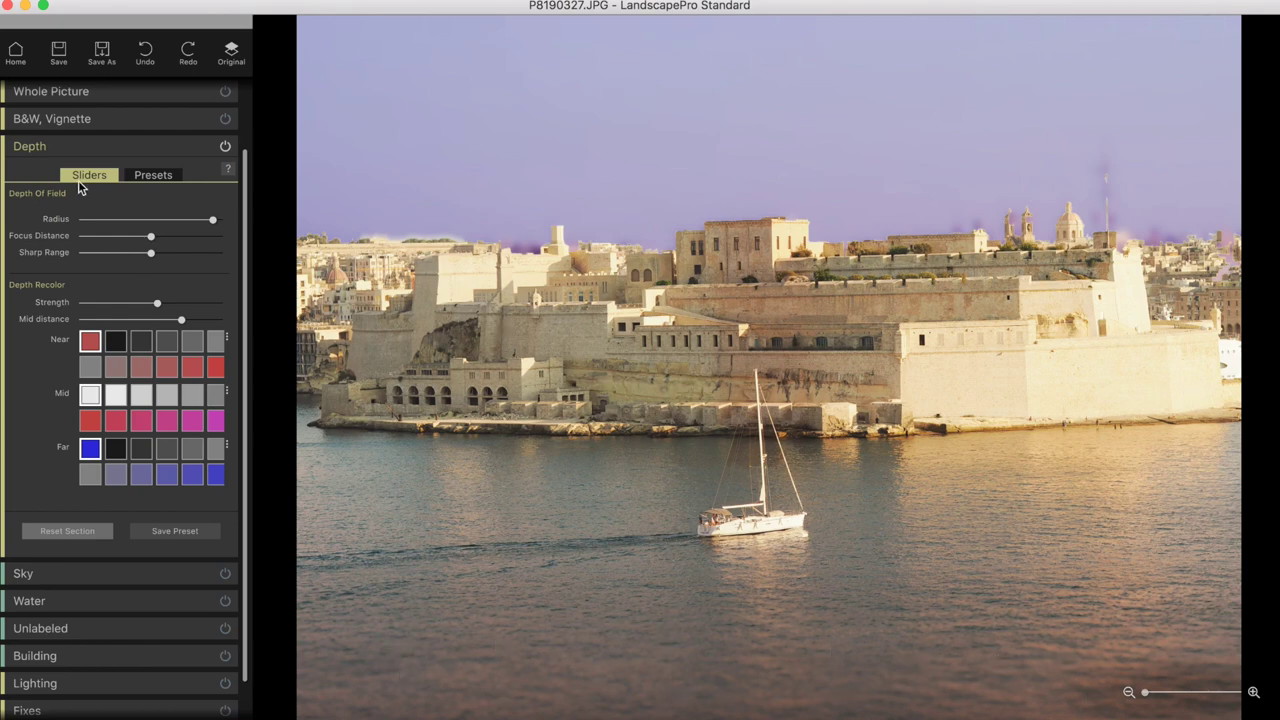
left_click_drag(118, 226, 70, 226)
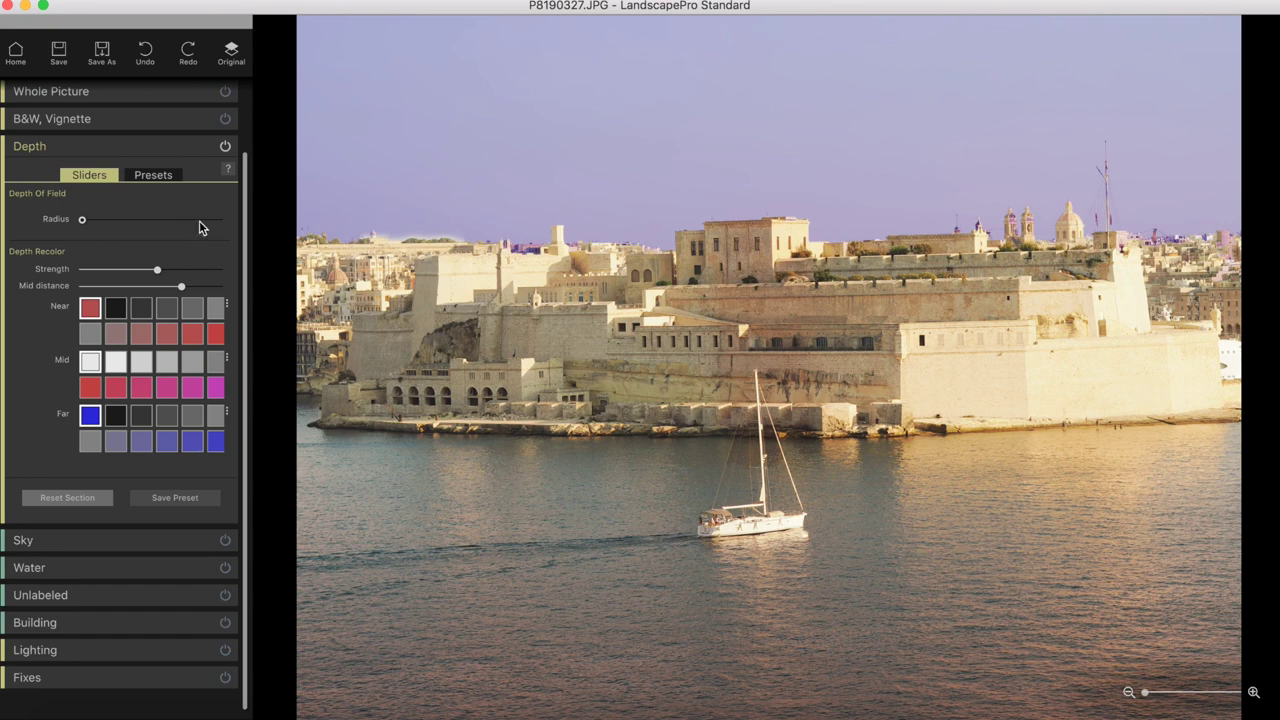
left_click(131, 146)
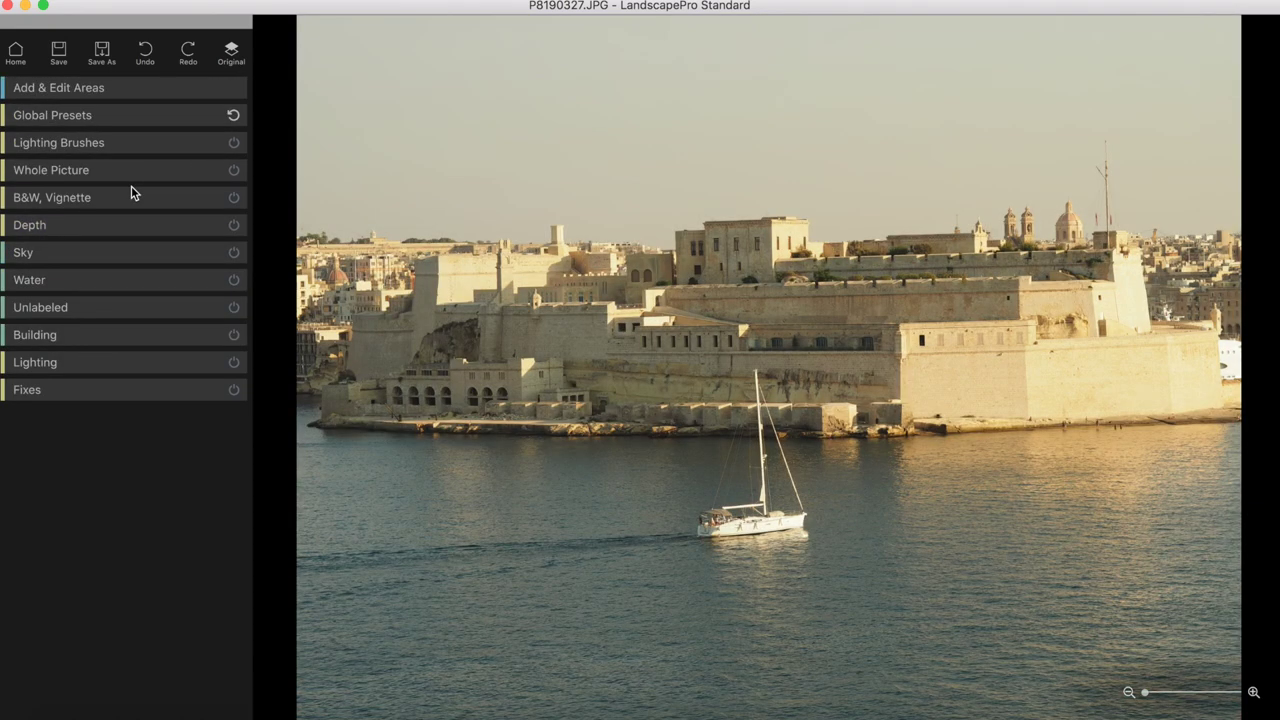
Turn on sky replacement and try the Altocumulus 3 and Cirrocumulus 2 skies.
left_click(50, 255)
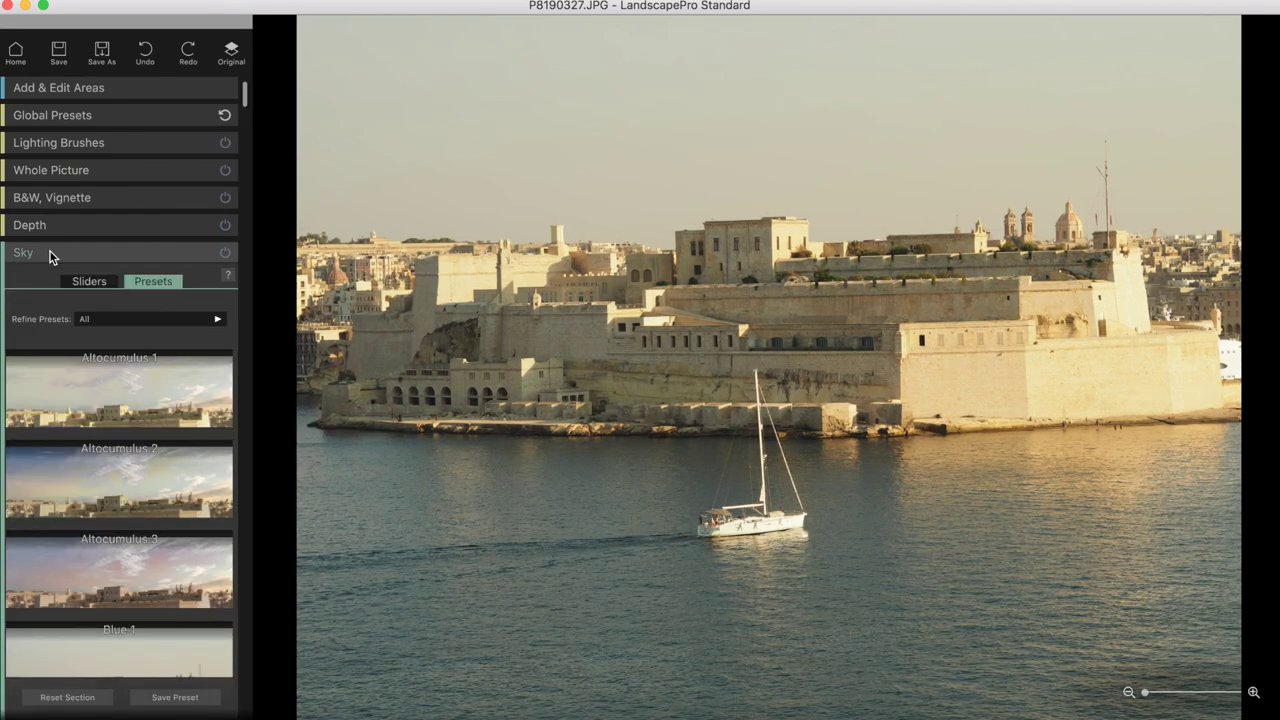
left_click(225, 252)
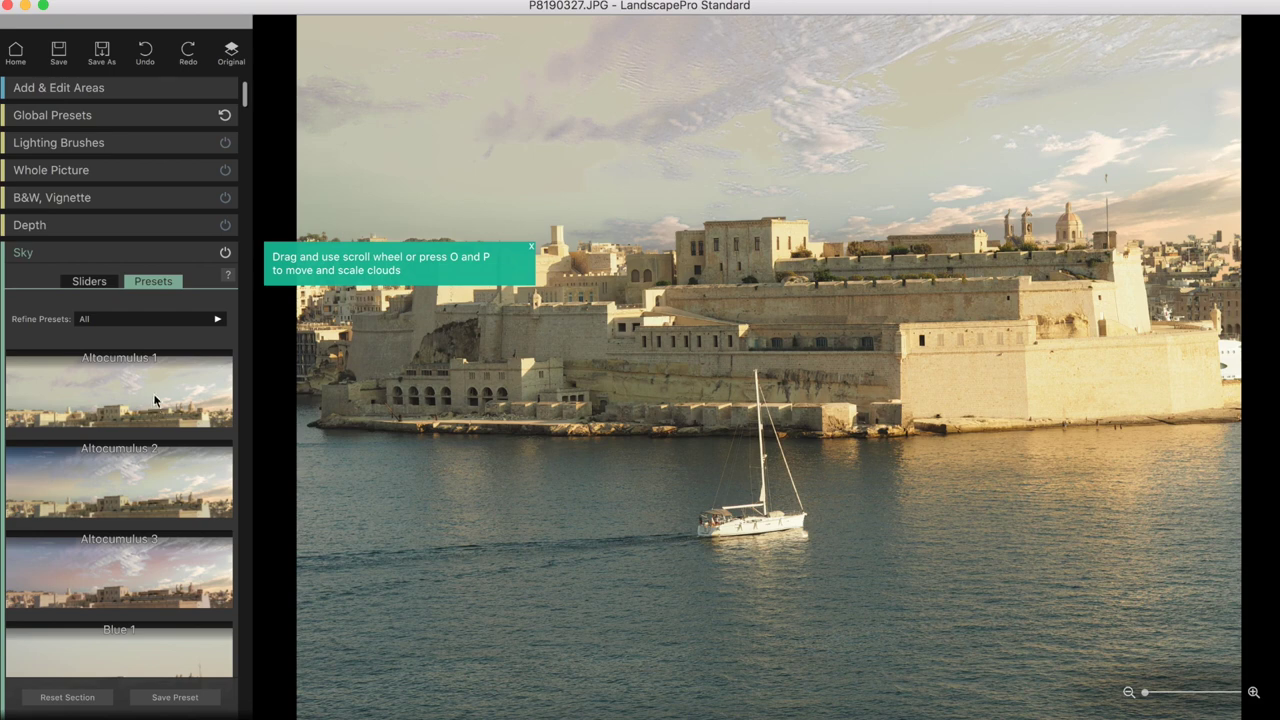
scroll(160, 393, "down", 5)
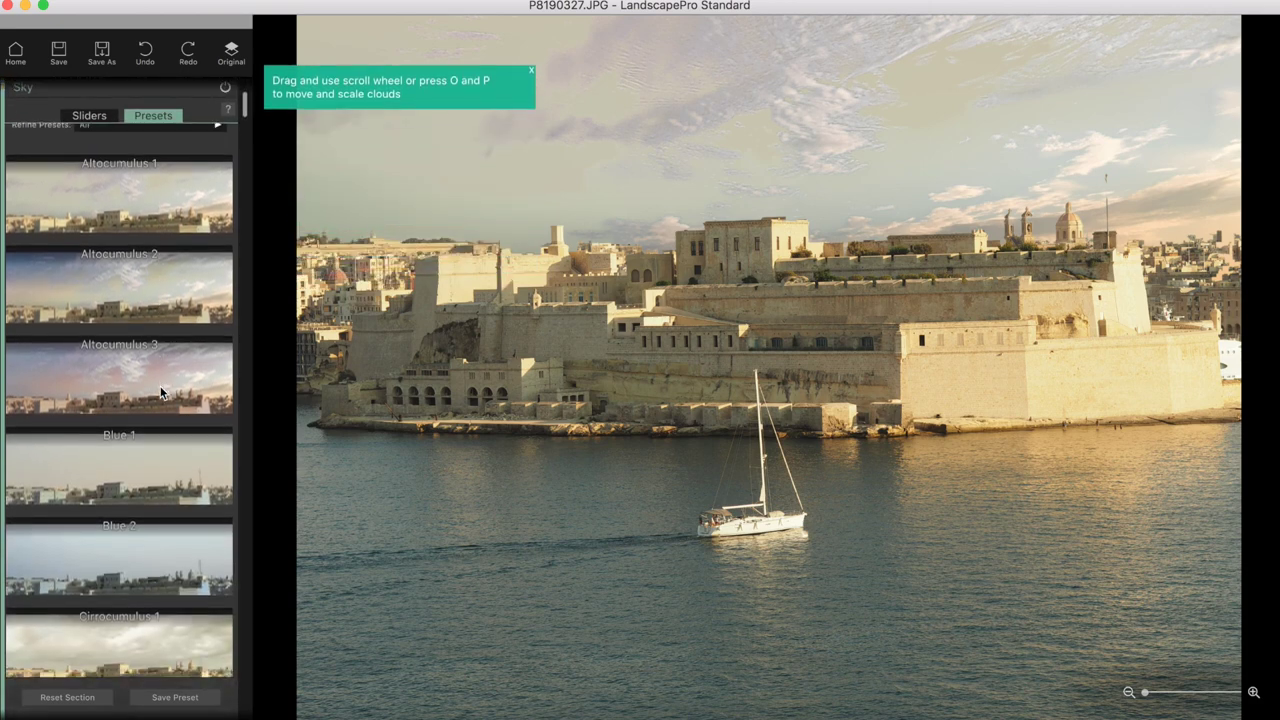
scroll(160, 390, "down", 3)
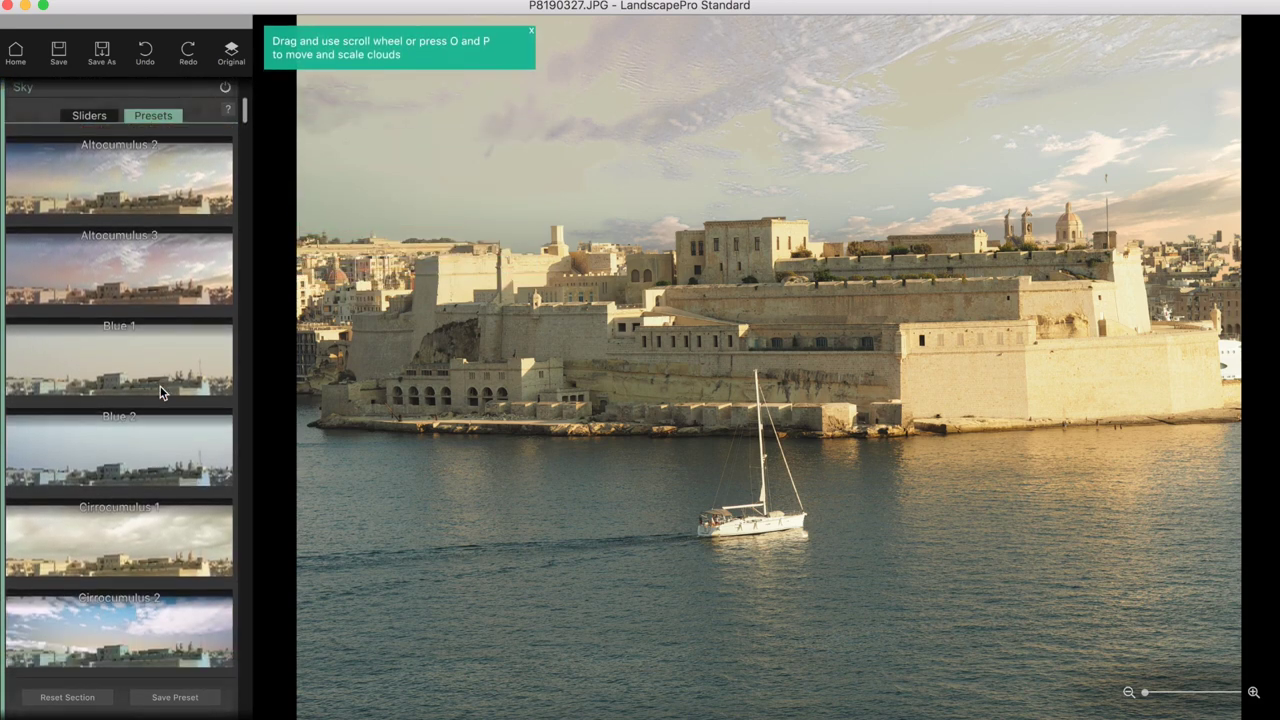
left_click(146, 292)
scroll(138, 390, "down", 6)
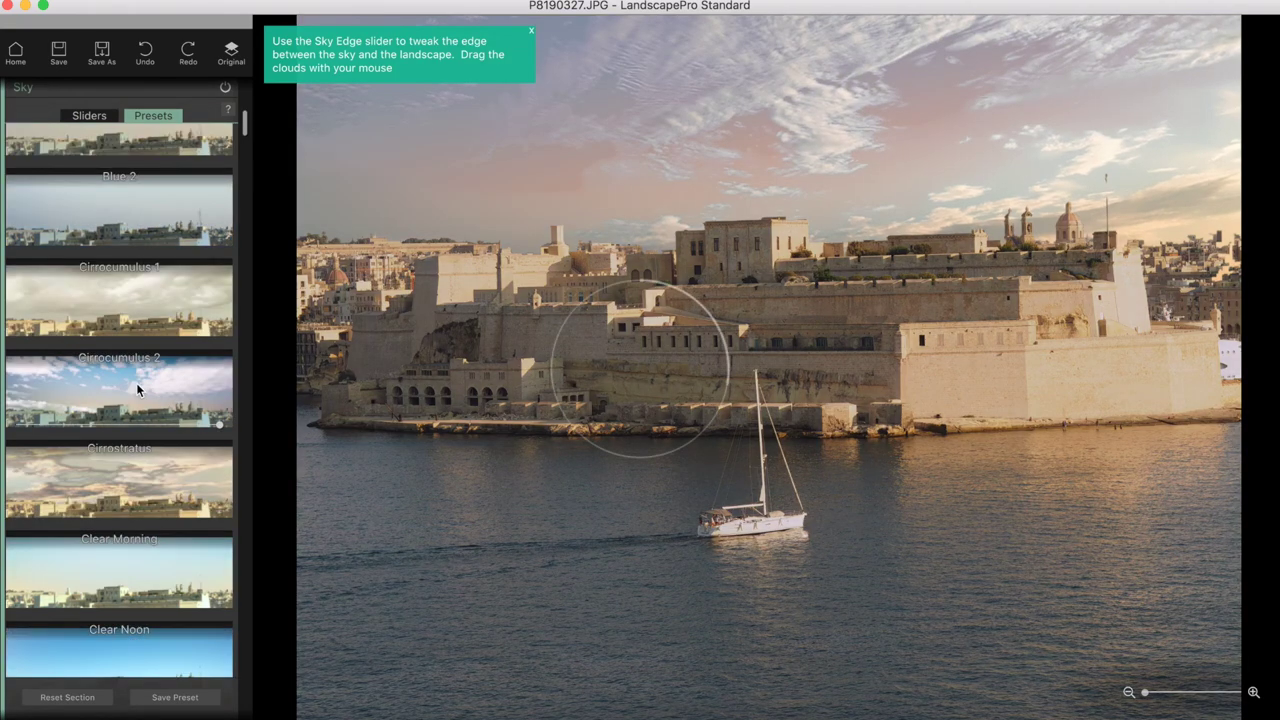
left_click(138, 390)
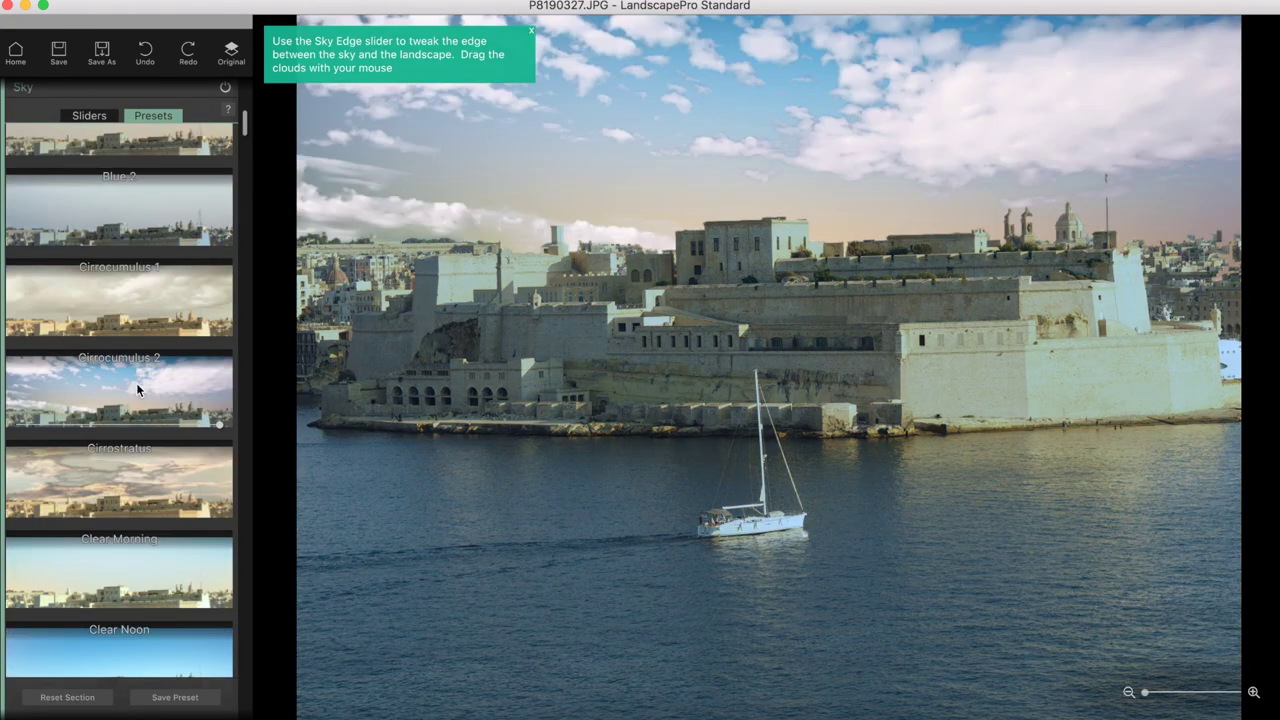
Preview the Clear Noon, Clear Red Sunset, Cloudy Sunrise 2 and 3, Cool 2 and Cotton Clouds 1 skies.
scroll(155, 361, "down", 2)
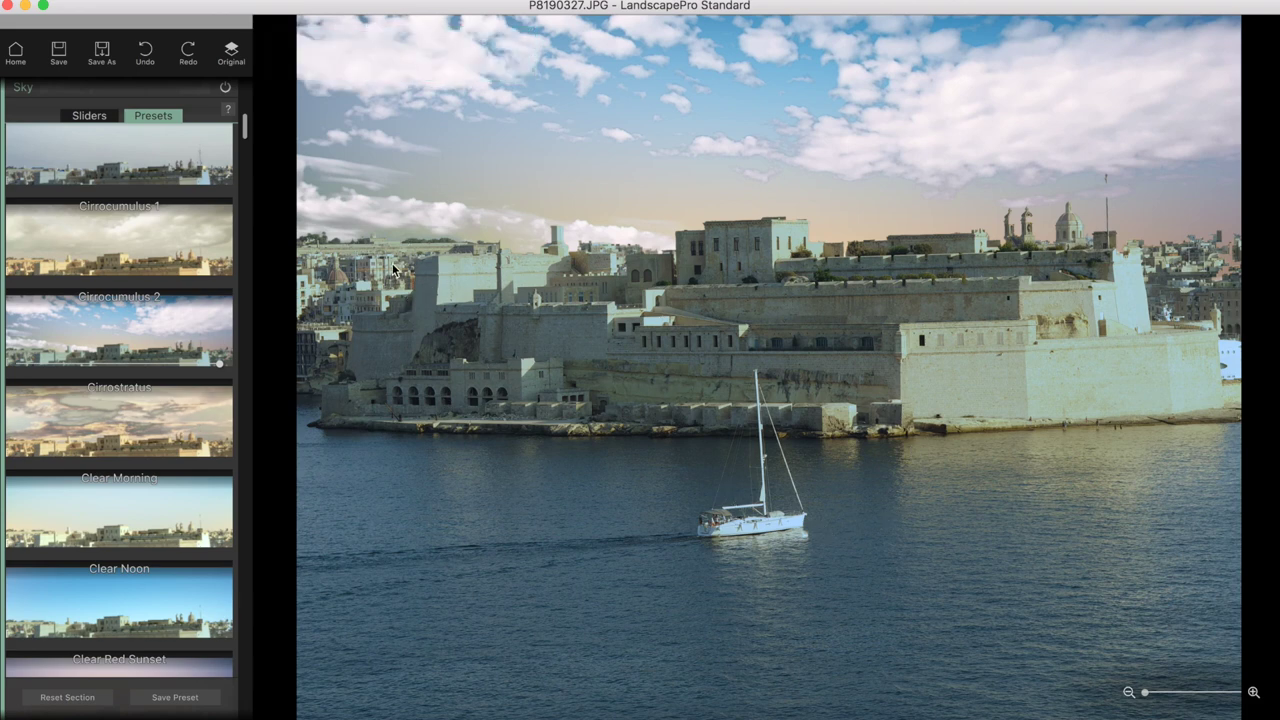
scroll(108, 307, "down", 7)
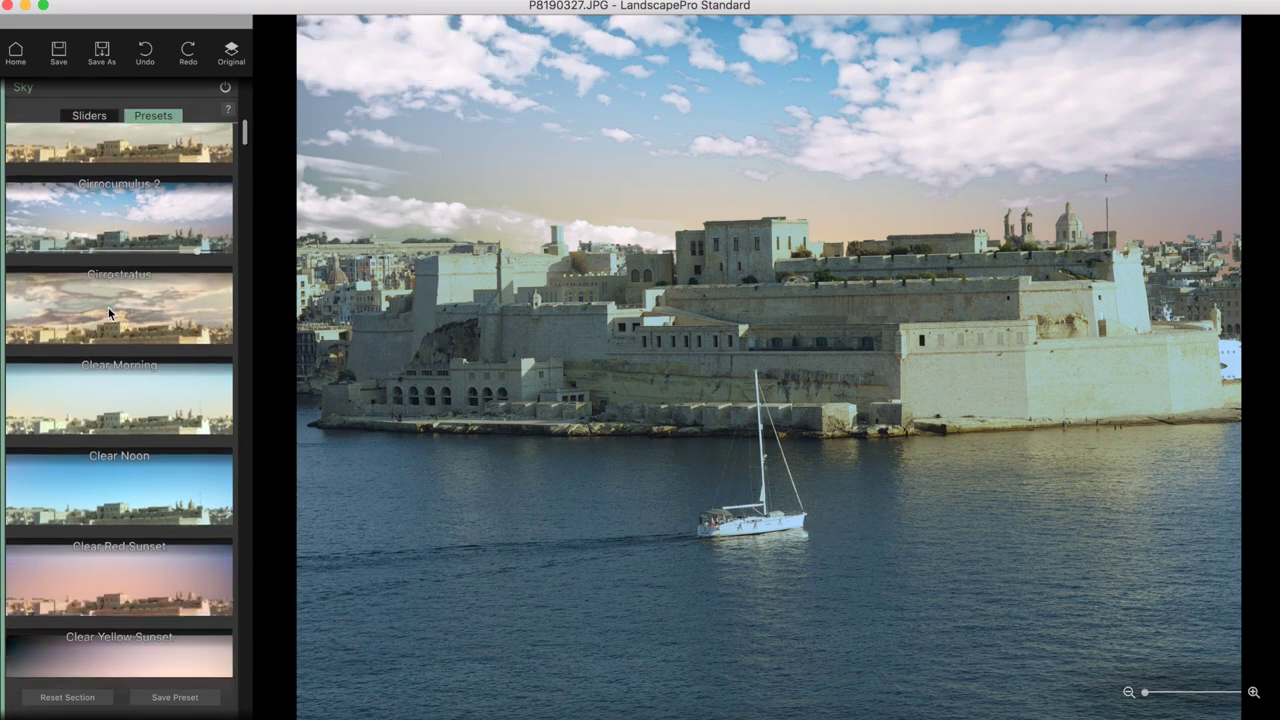
left_click(111, 378)
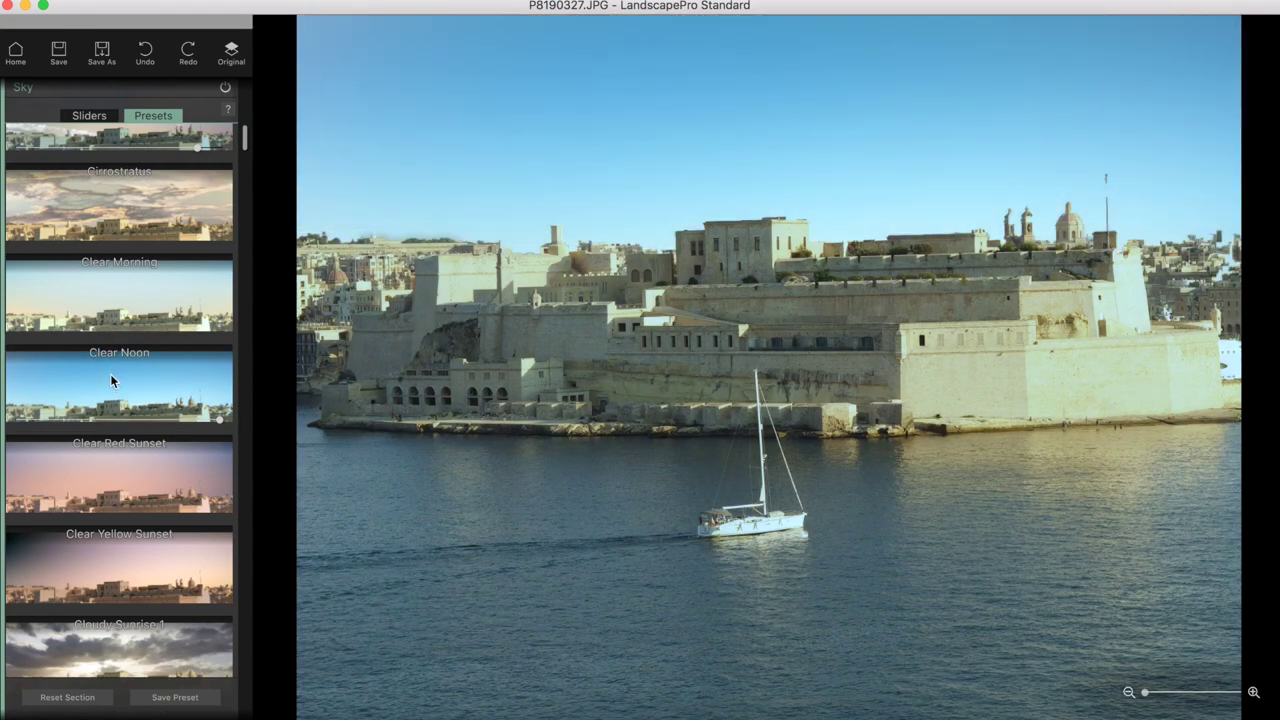
scroll(134, 277, "down", 6)
left_click(134, 277)
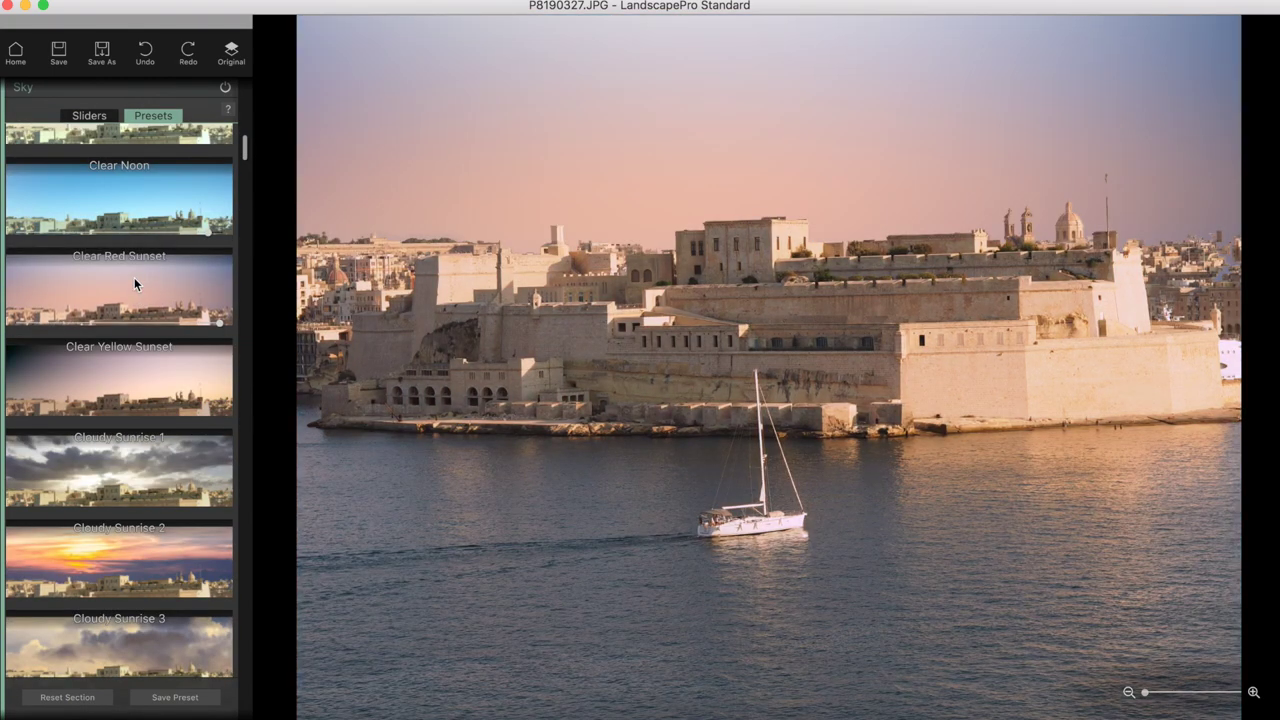
scroll(134, 277, "down", 3)
left_click(139, 451)
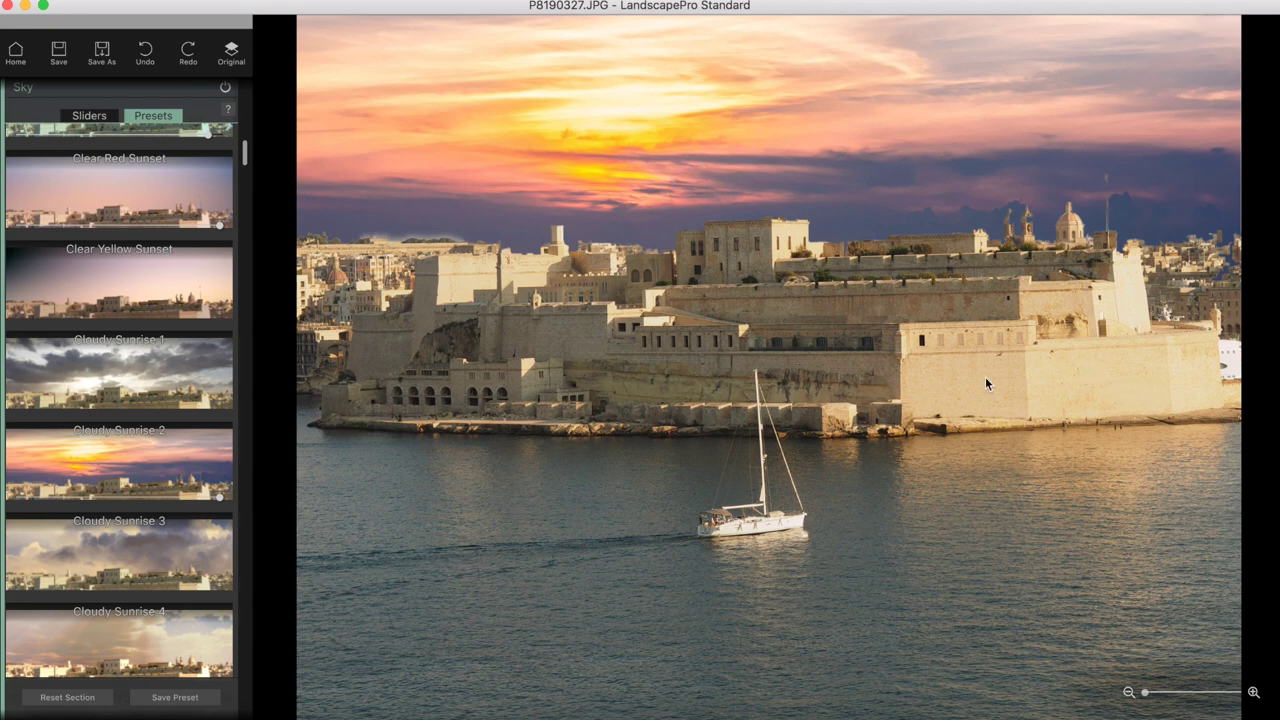
scroll(143, 371, "down", 3)
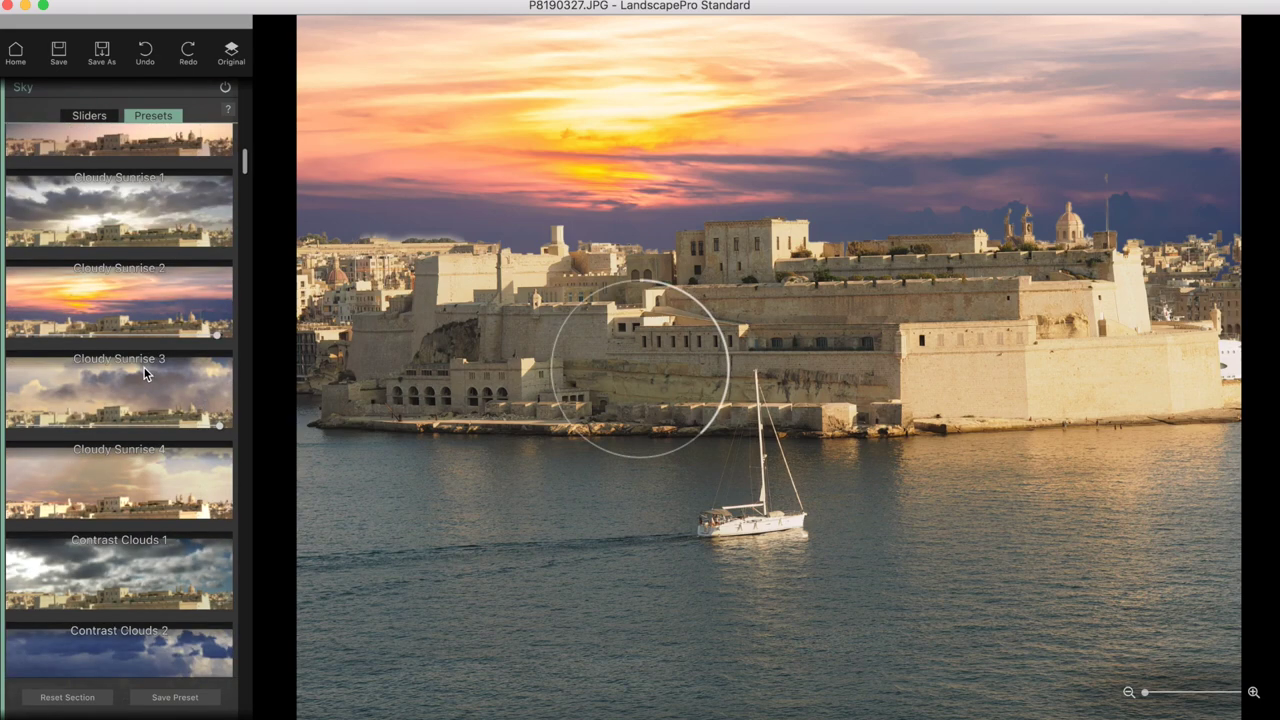
left_click(144, 373)
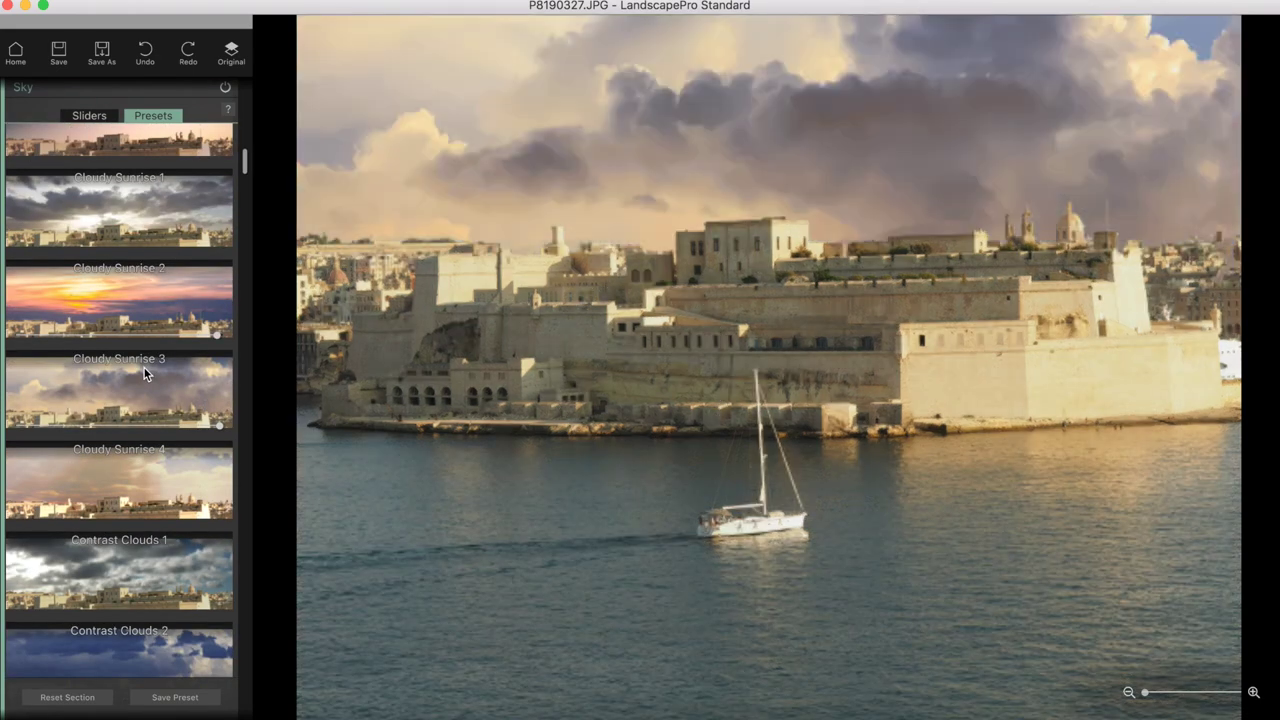
scroll(141, 355, "down", 10)
left_click(139, 341)
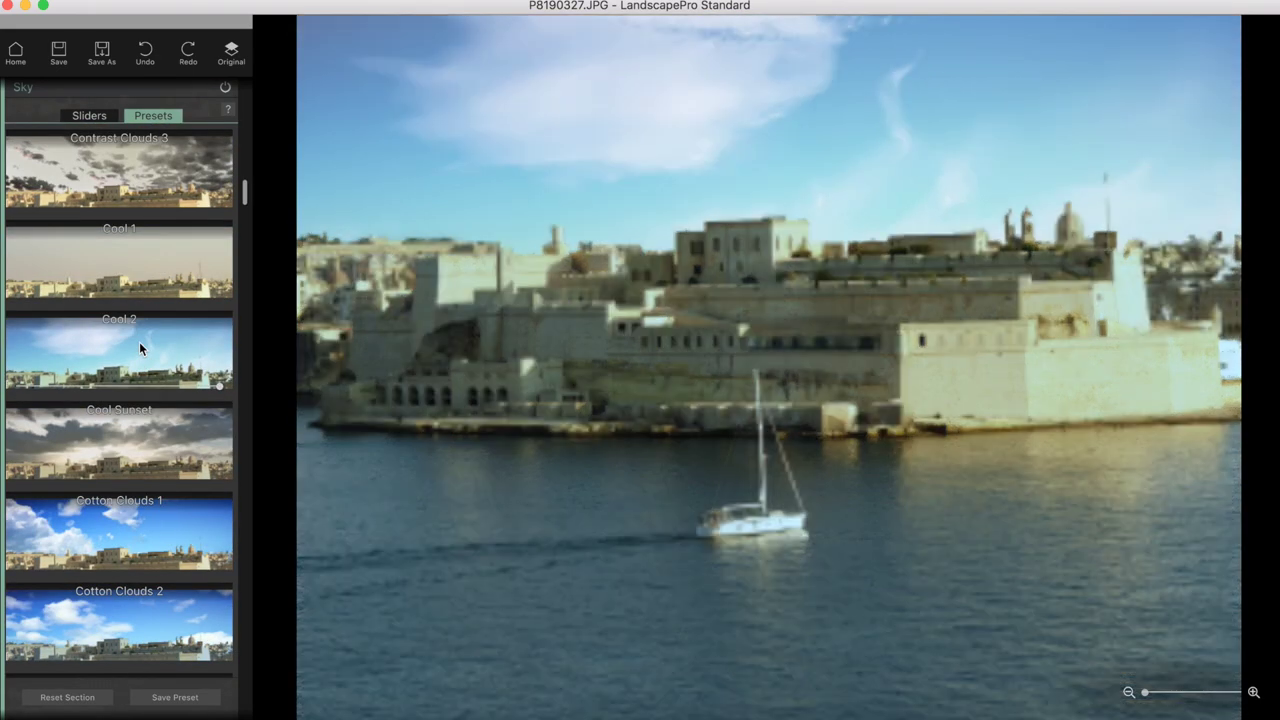
scroll(139, 341, "down", 3)
left_click(132, 384)
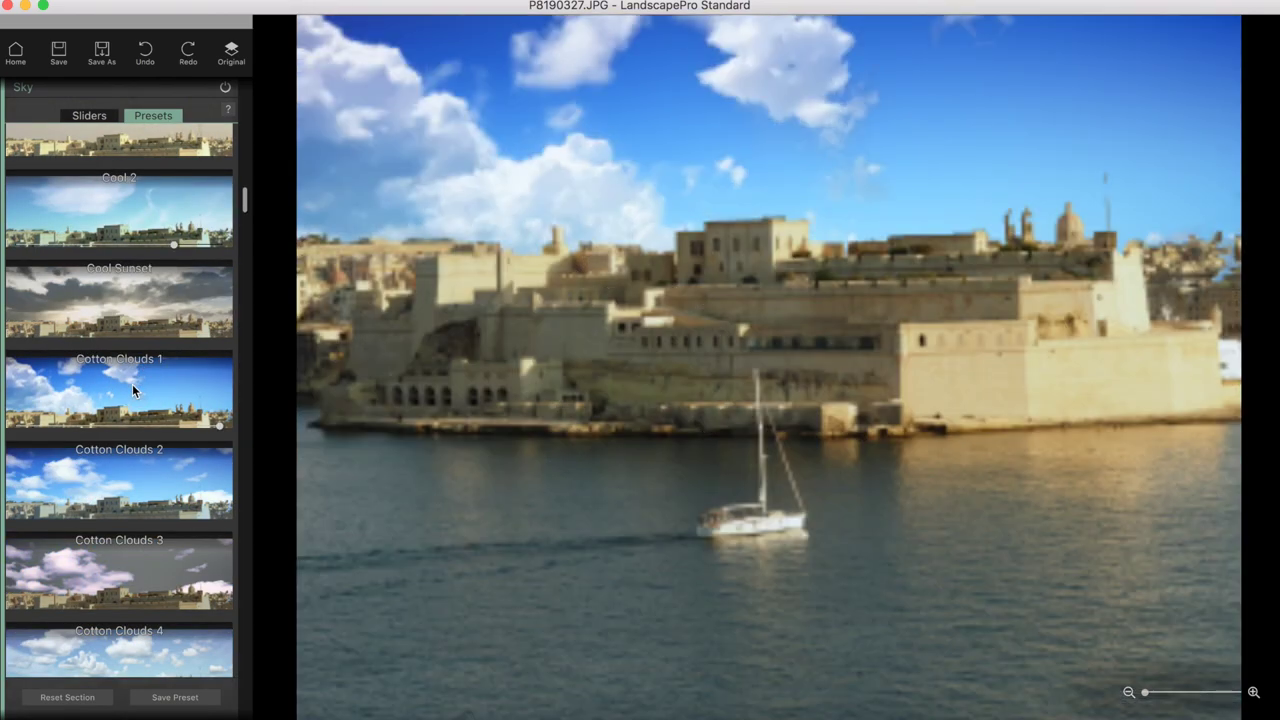
Preview a storm sky, Dramatic Sunrise 1, a fiery red sunset and Full Moon 2.
scroll(132, 384, "down", 13)
left_click(93, 322)
scroll(125, 318, "down", 7)
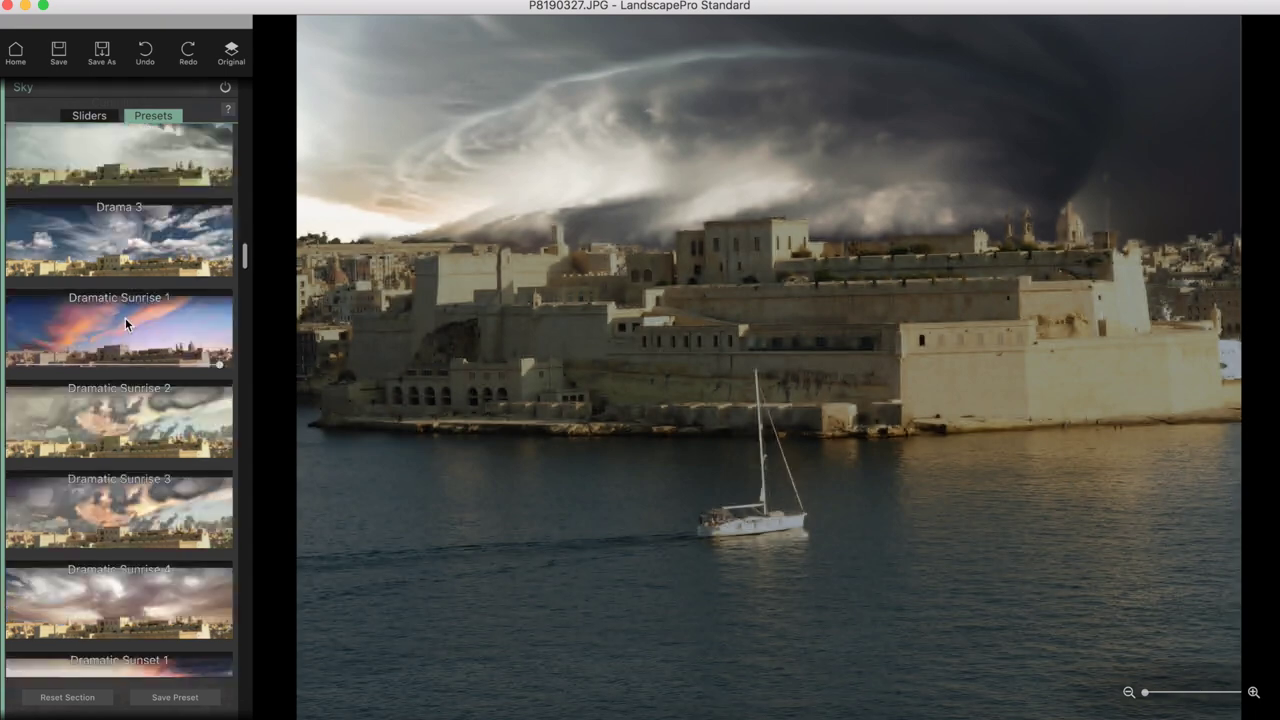
left_click(125, 318)
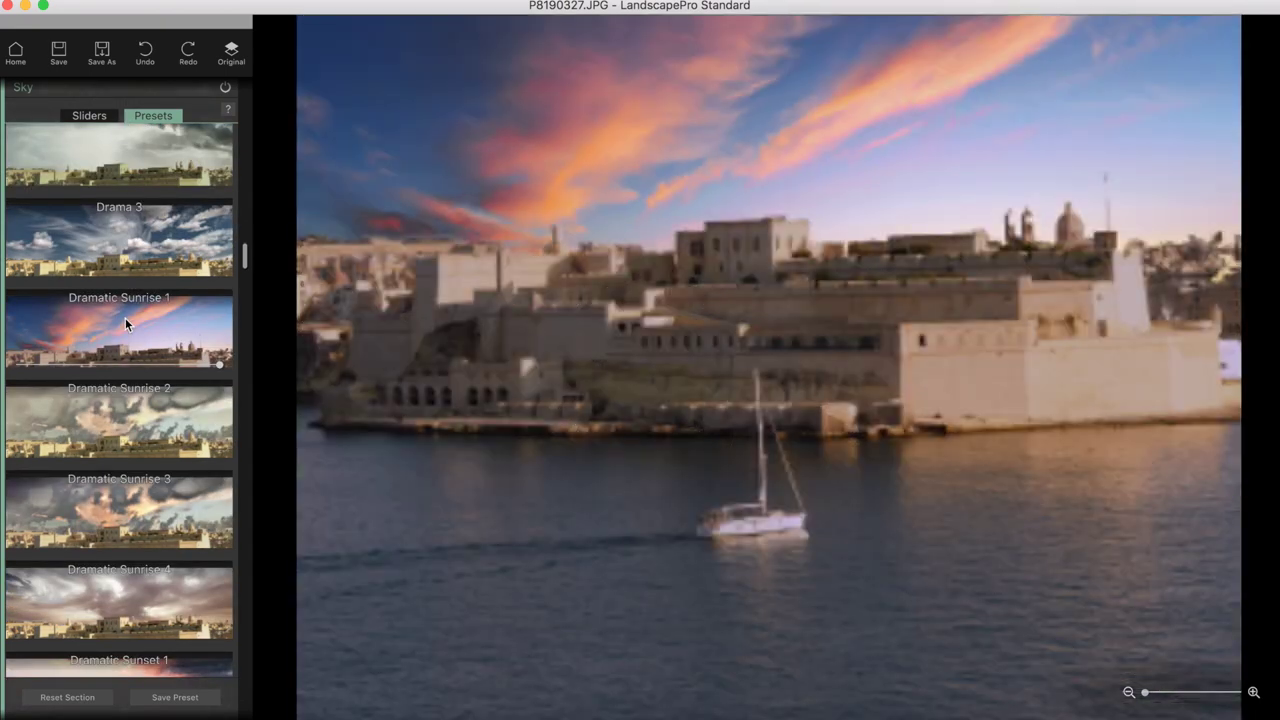
scroll(125, 317, "down", 5)
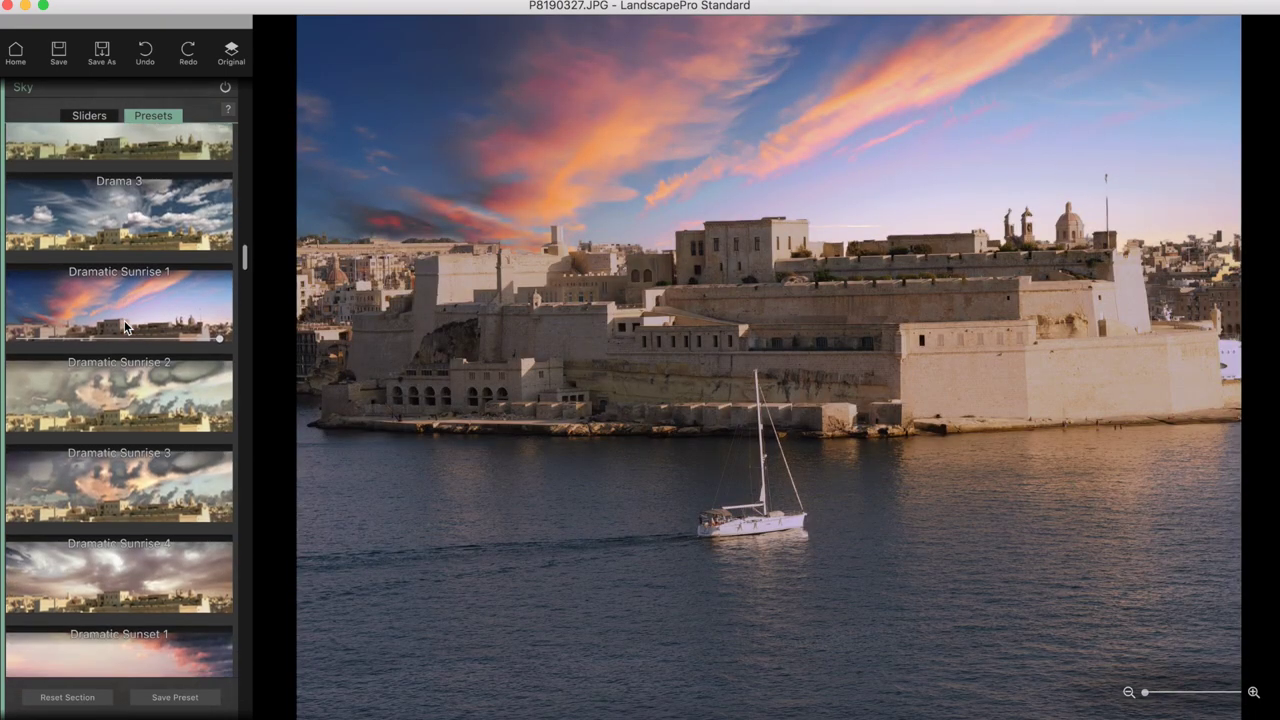
left_click(124, 320)
scroll(110, 379, "down", 8)
scroll(110, 386, "down", 3)
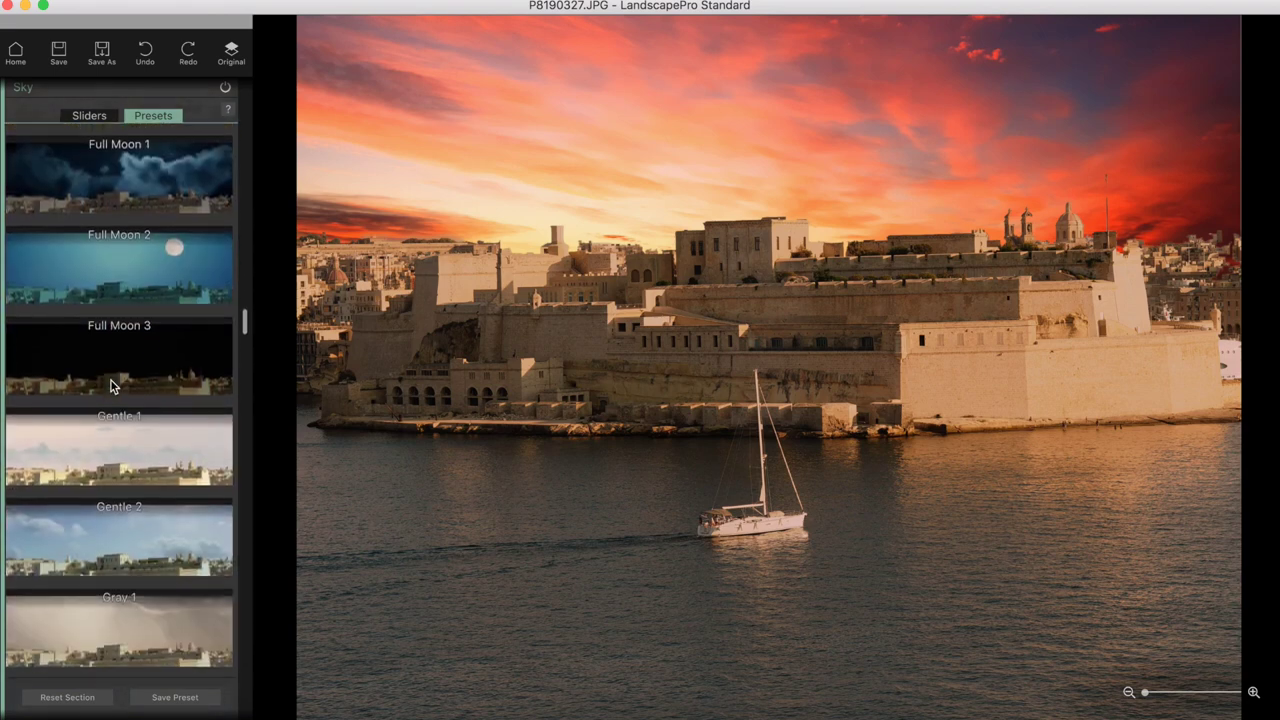
left_click(154, 280)
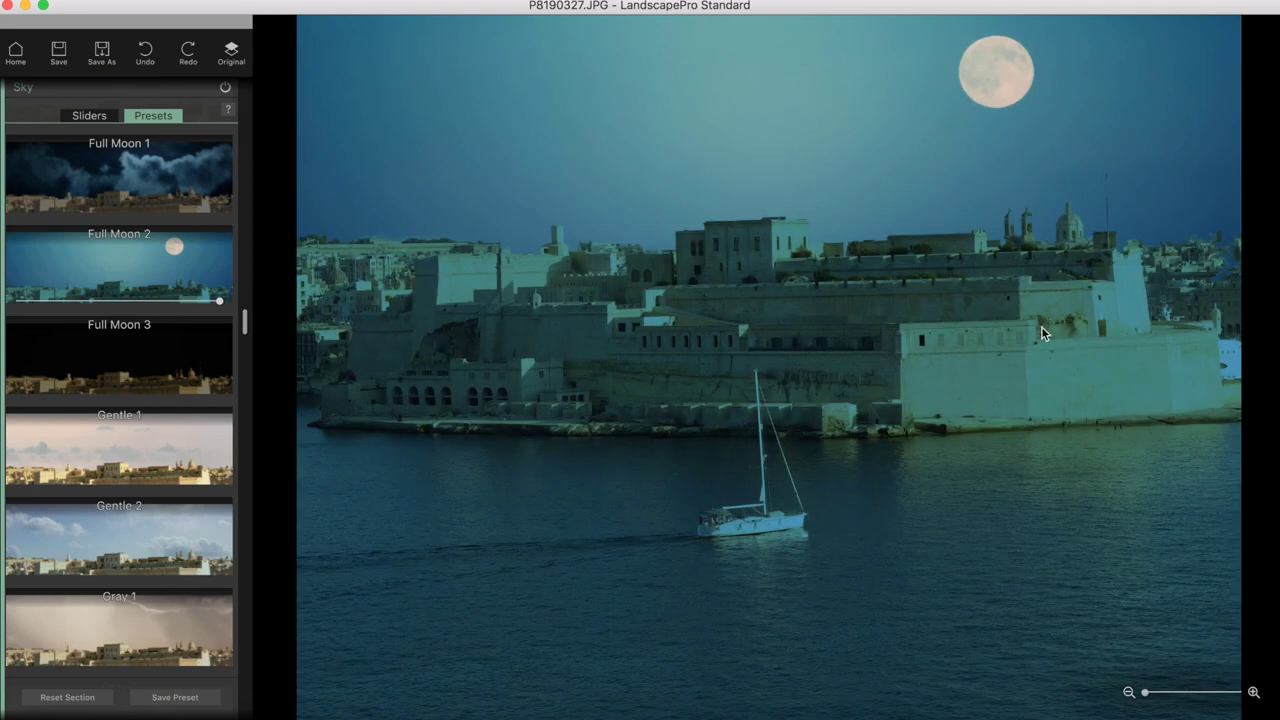
Try Sunset & Flock Of Birds, then settle on the blue Wispy Clouds 1 sky.
scroll(143, 379, "down", 10)
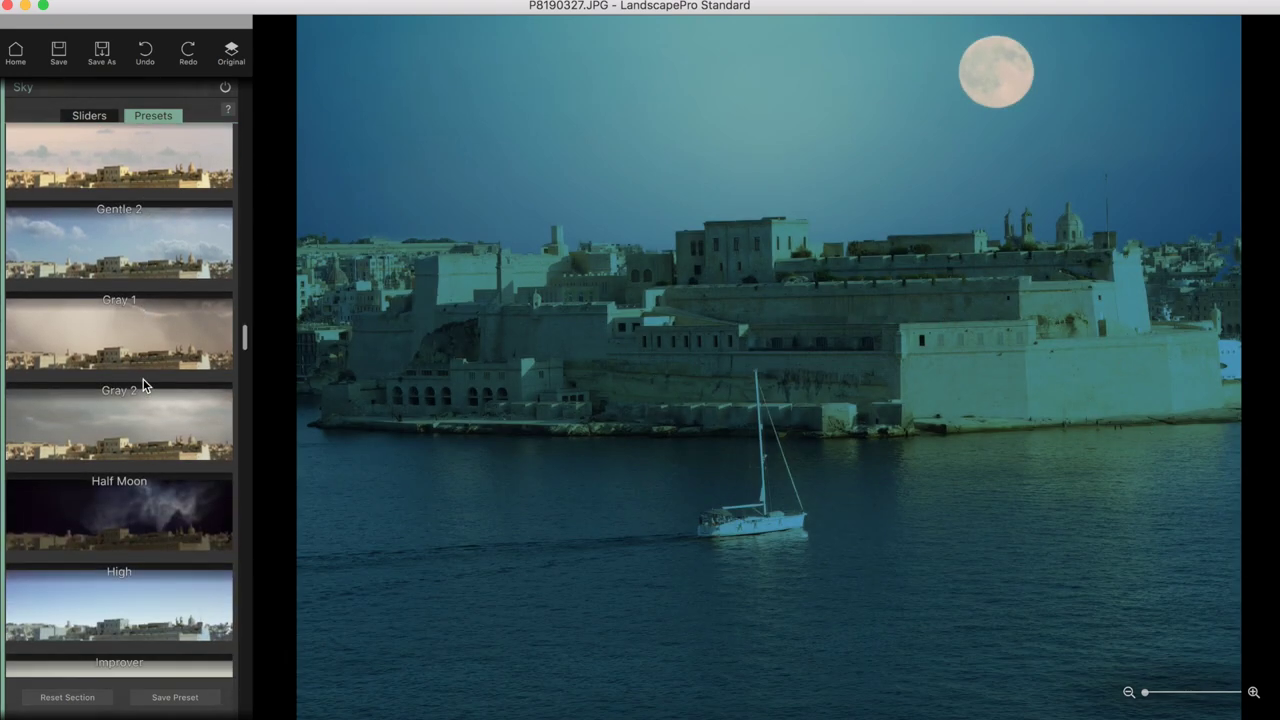
scroll(143, 384, "down", 10)
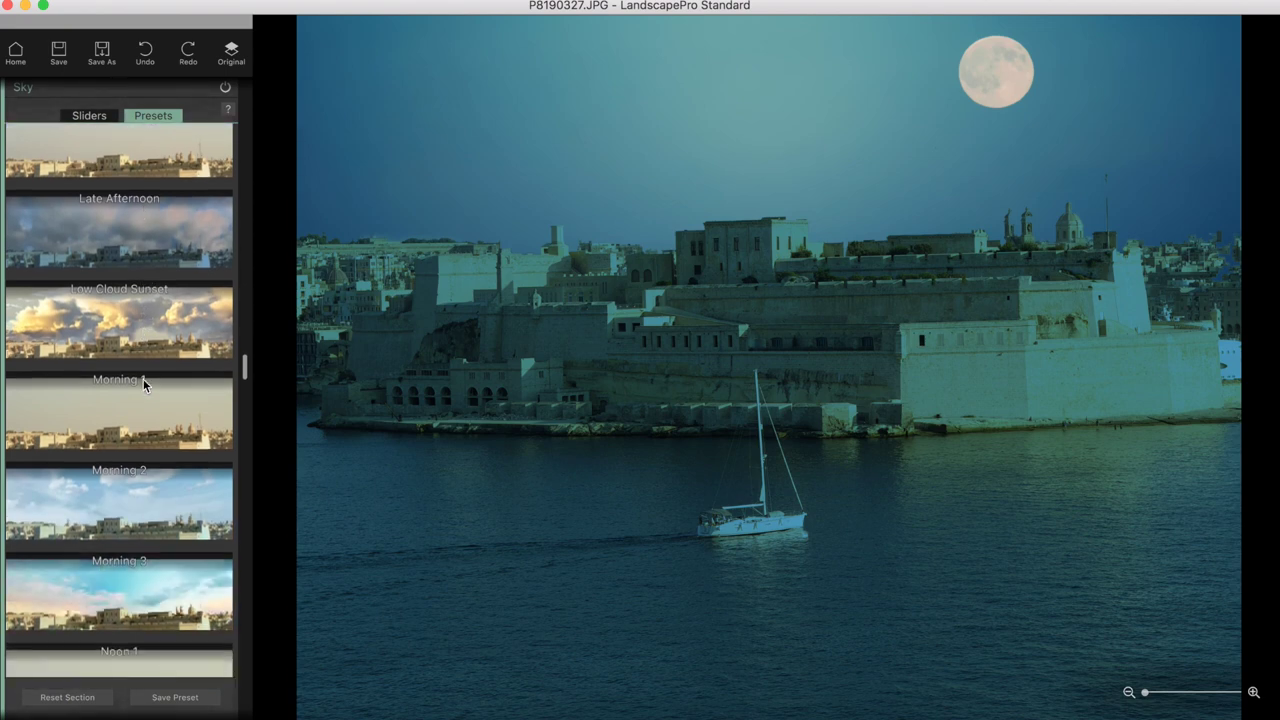
scroll(143, 380, "down", 15)
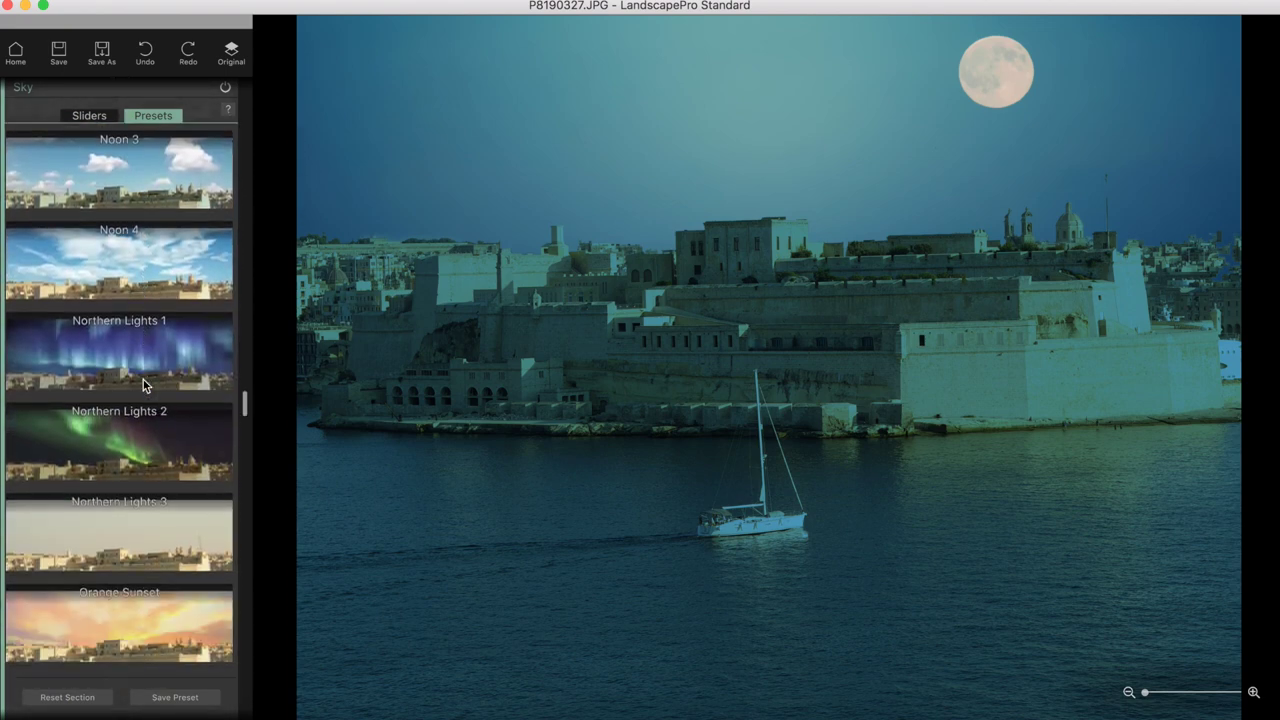
left_click(143, 385)
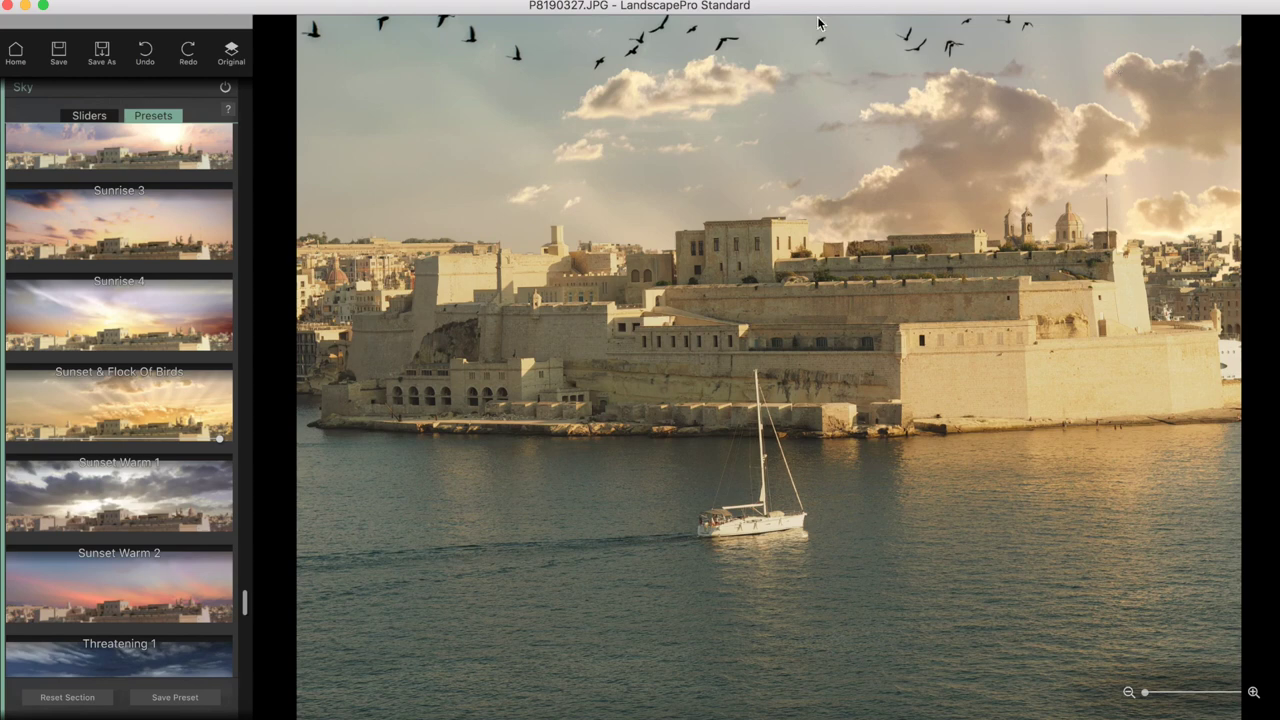
scroll(105, 337, "down", 10)
left_click(105, 337)
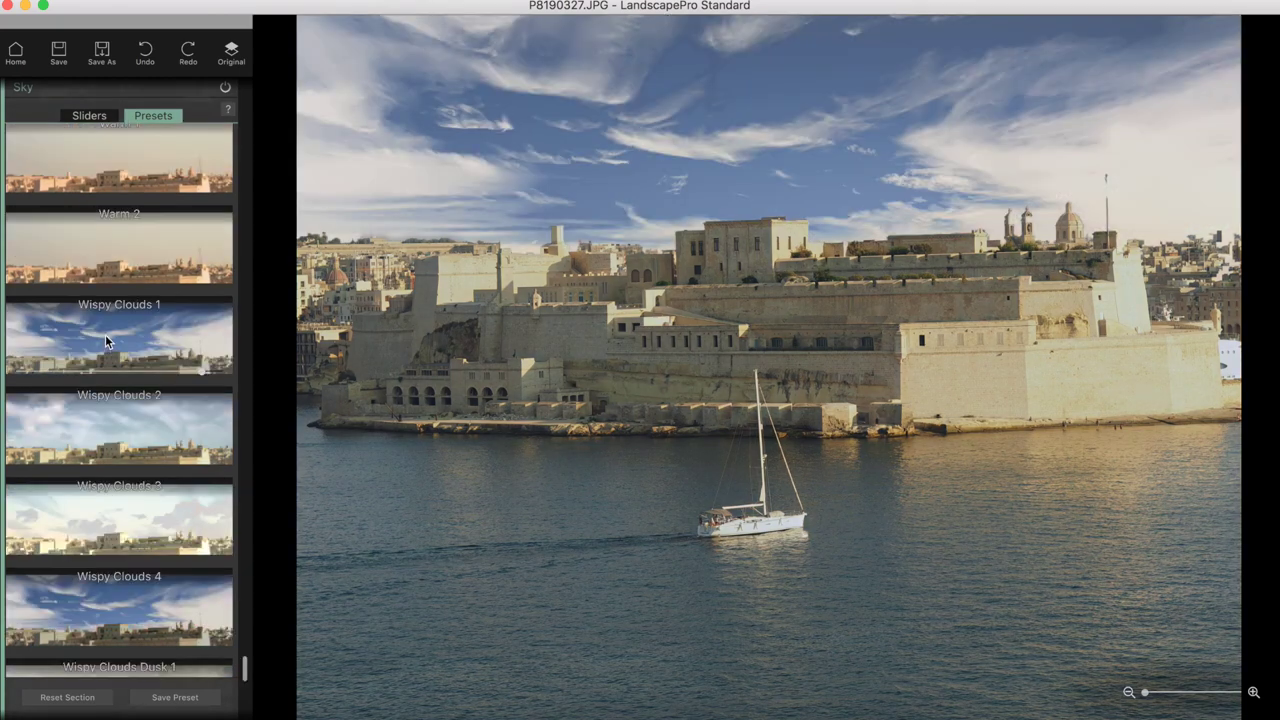
In Sky Sliders, set a moderate Copy to Image blend, expand Sky Edge and add some Dehaze.
left_click(89, 116)
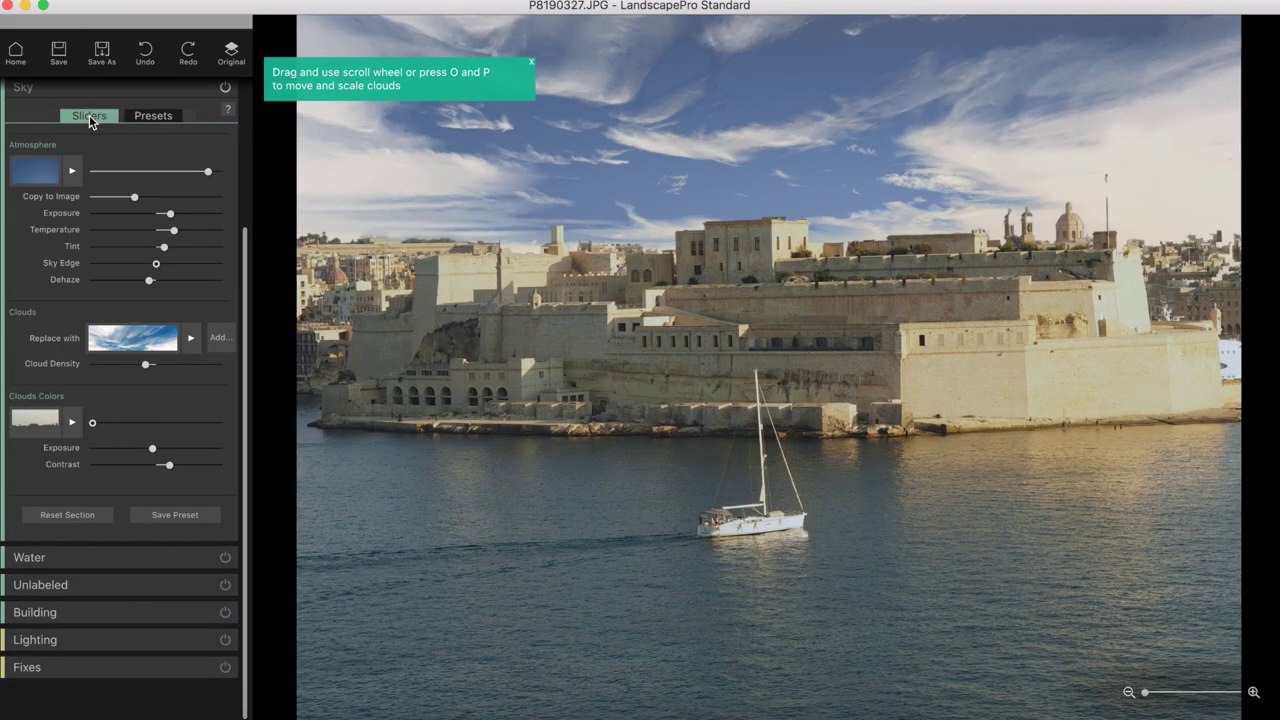
left_click_drag(134, 196, 76, 203)
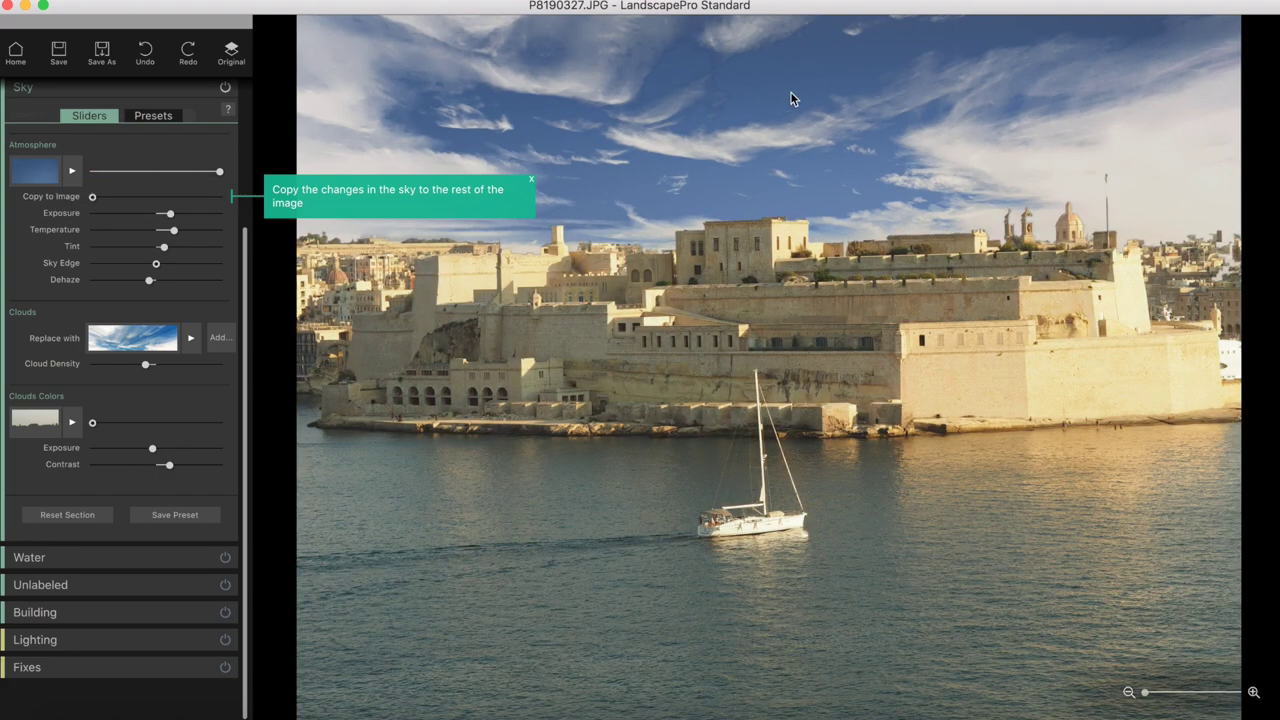
left_click_drag(93, 200, 172, 203)
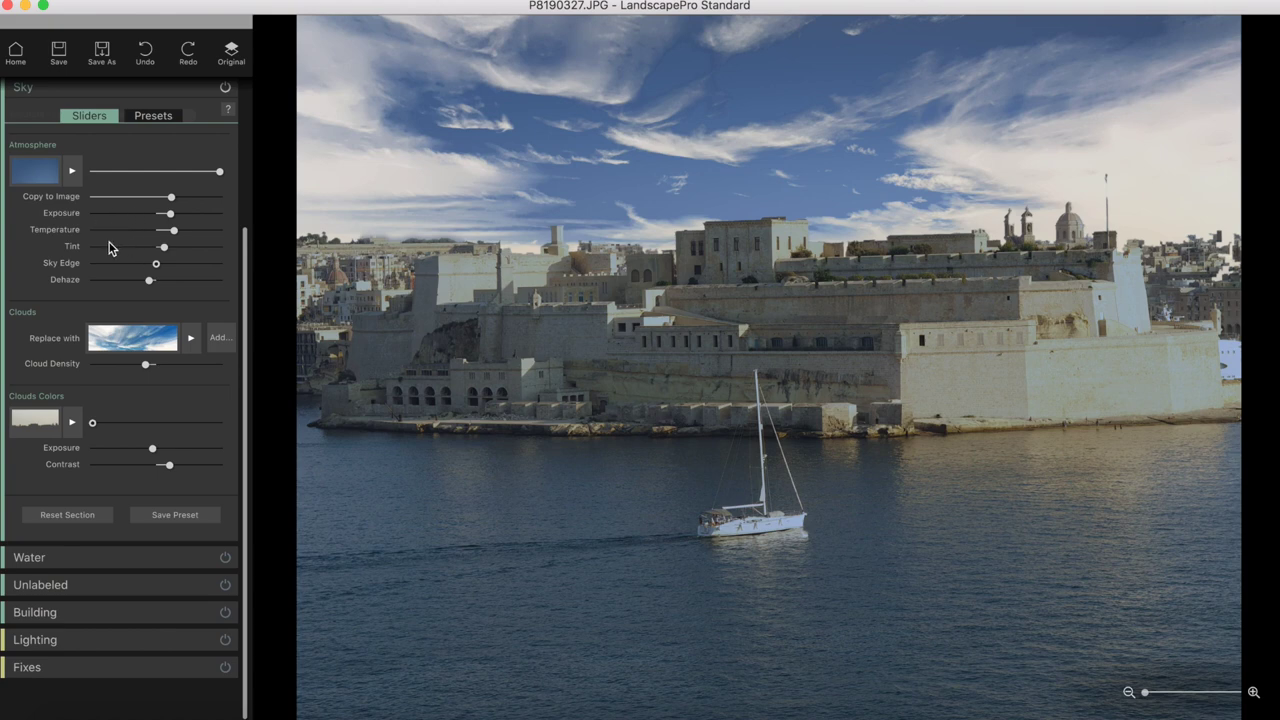
left_click(157, 264)
left_click_drag(160, 266, 191, 264)
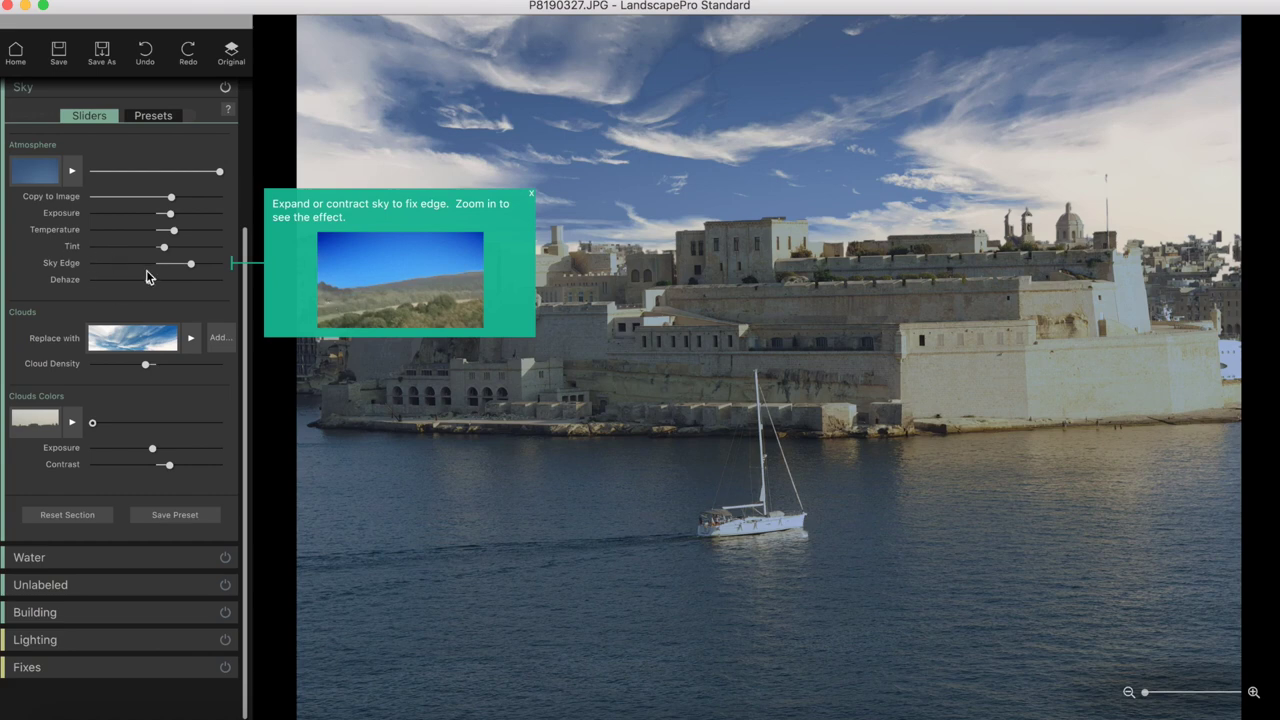
left_click_drag(149, 279, 176, 283)
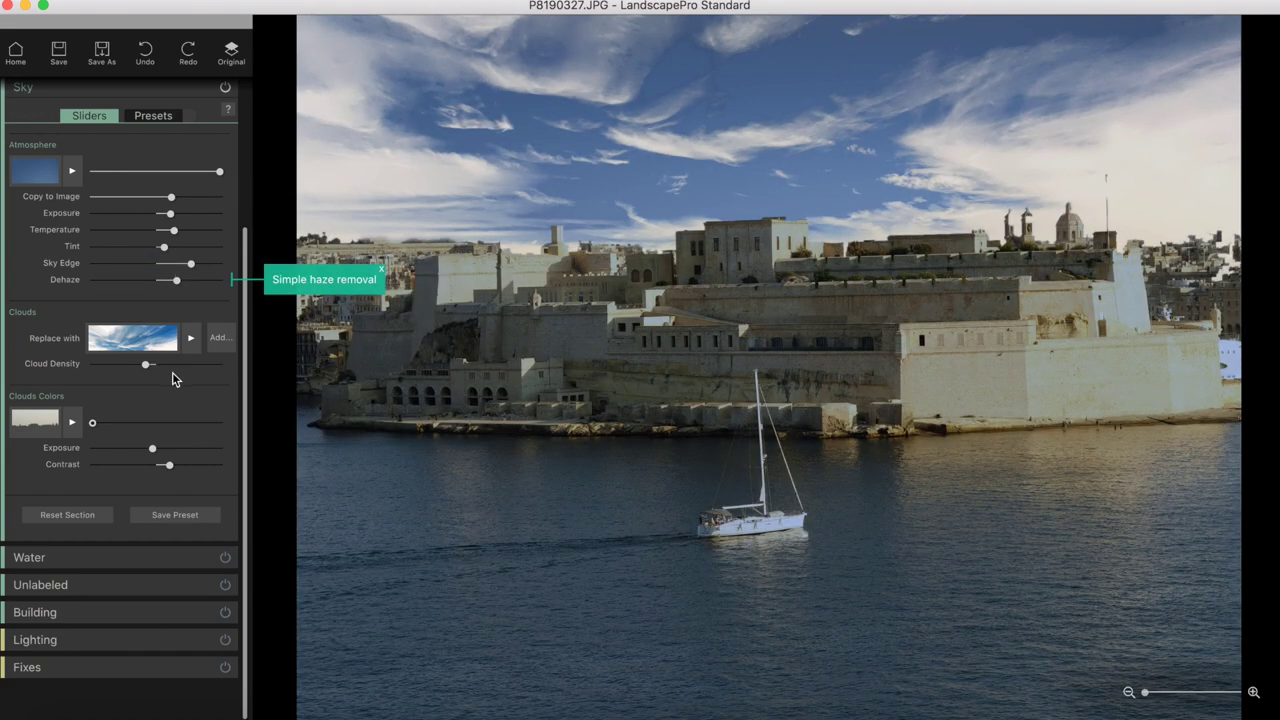
left_click(190, 338)
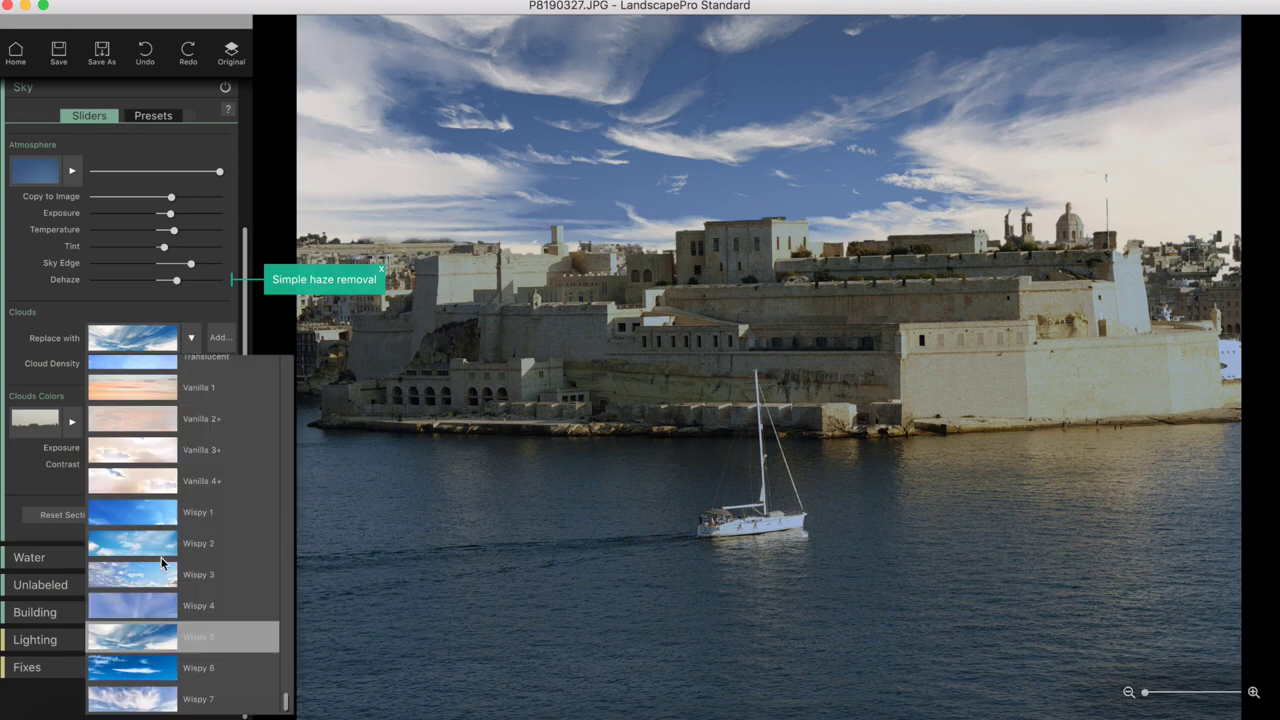
Replace the clouds with pink Vanilla 1 and choose a warmer sunset atmosphere style.
left_click(162, 397)
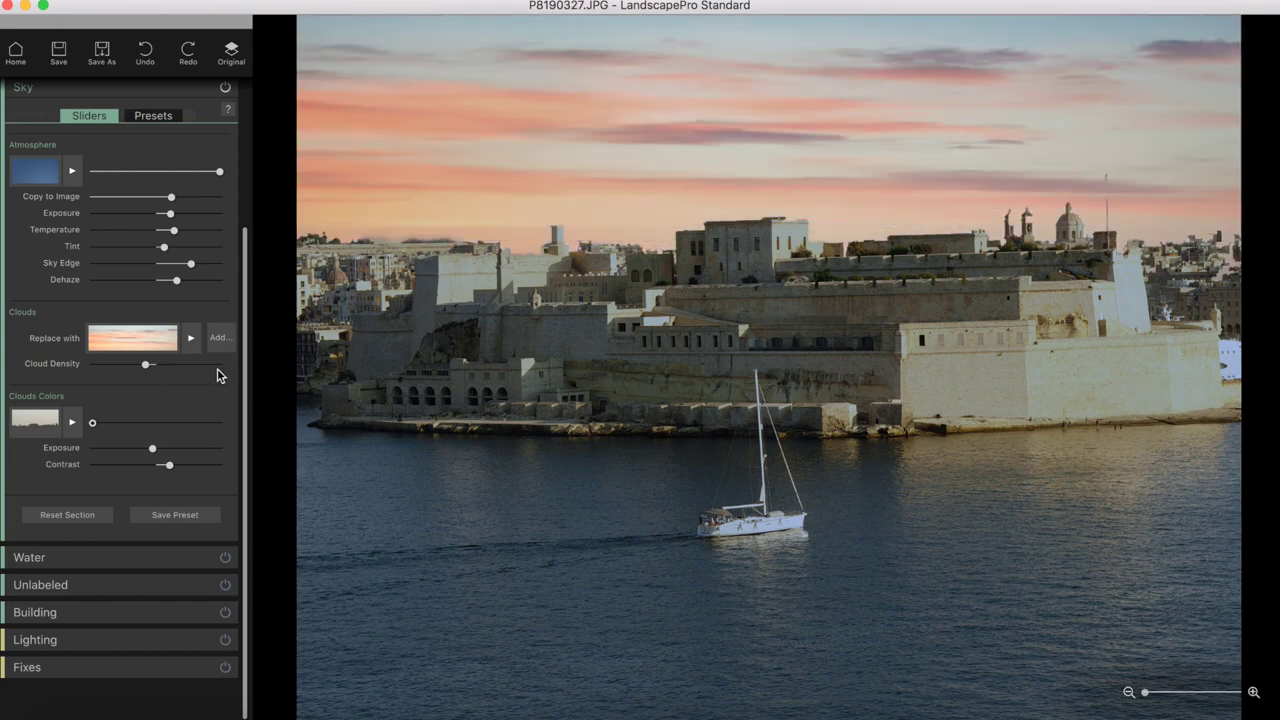
left_click(72, 170)
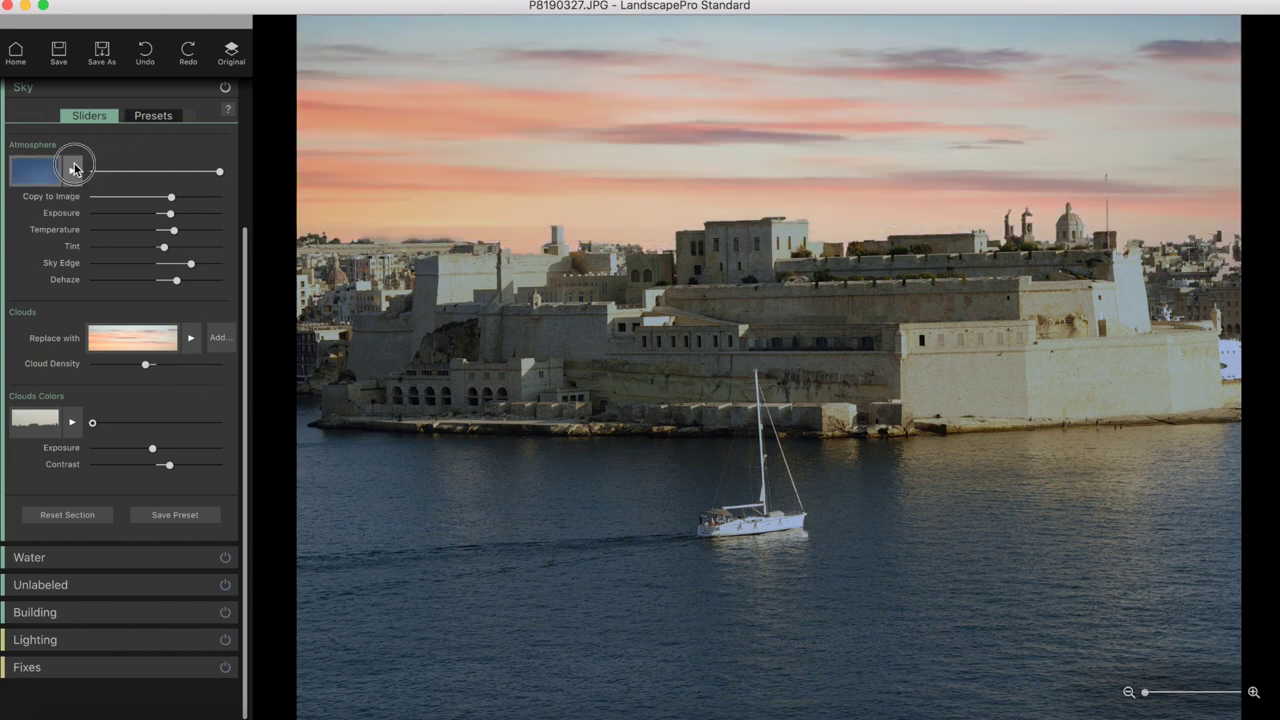
scroll(79, 405, "up", 10)
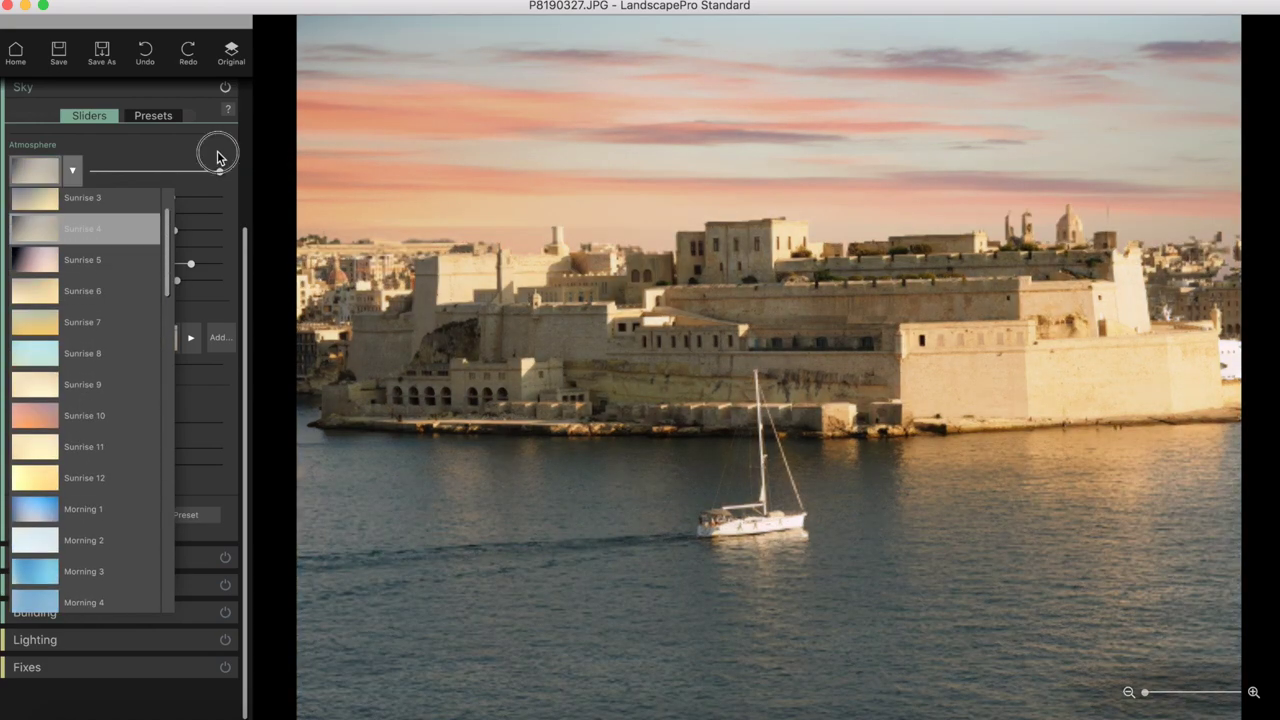
left_click(214, 152)
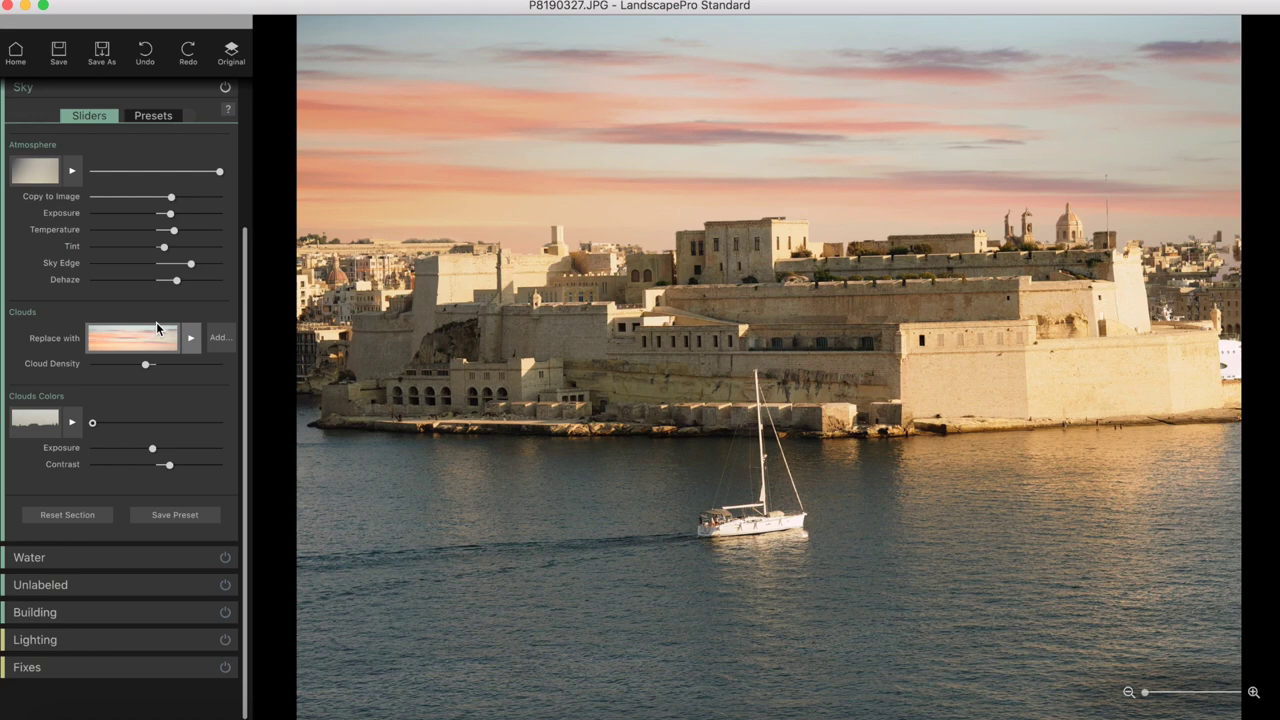
left_click(66, 90)
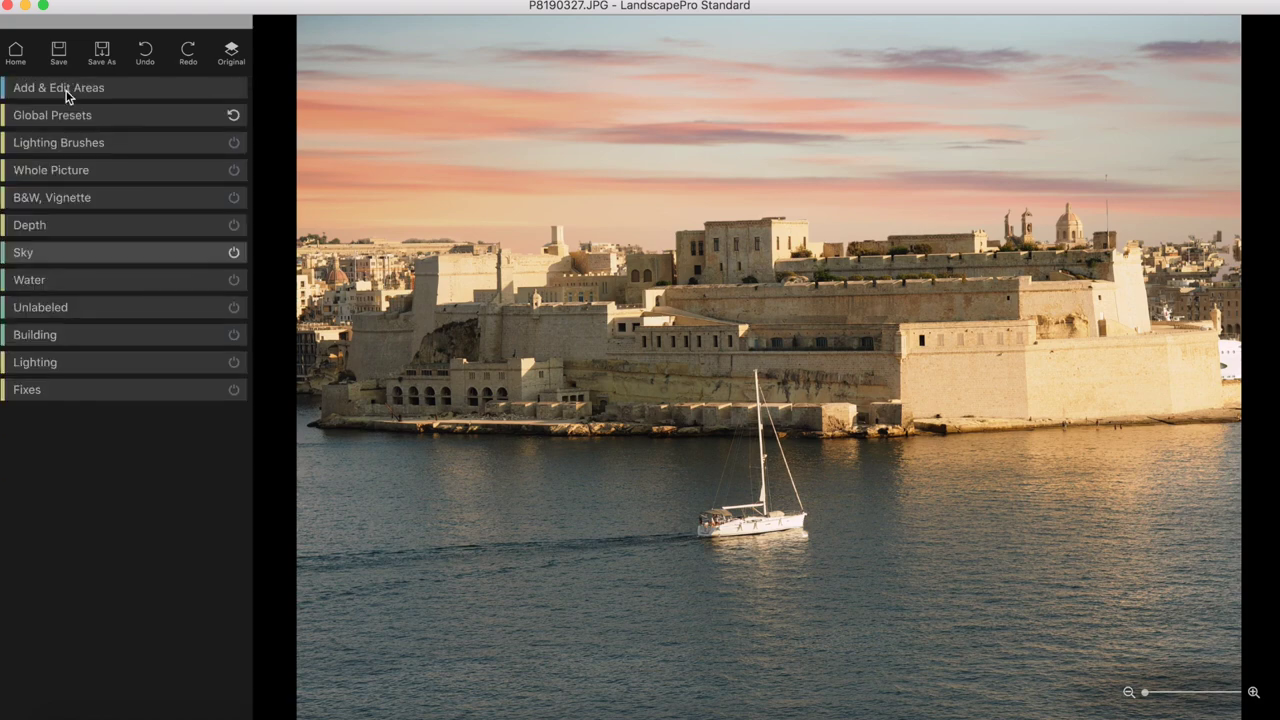
Preview the Deep Blue, Turquoise and Moonlight water styles.
left_click(68, 278)
left_click(77, 340)
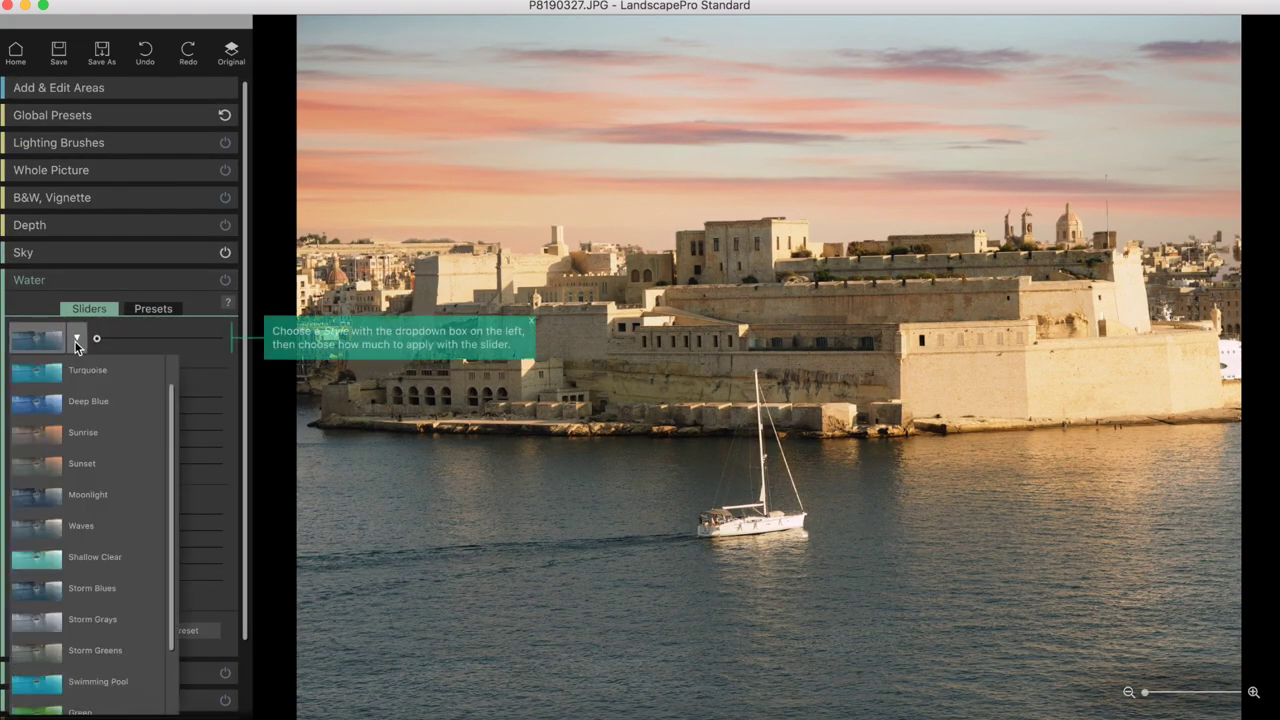
left_click(92, 399)
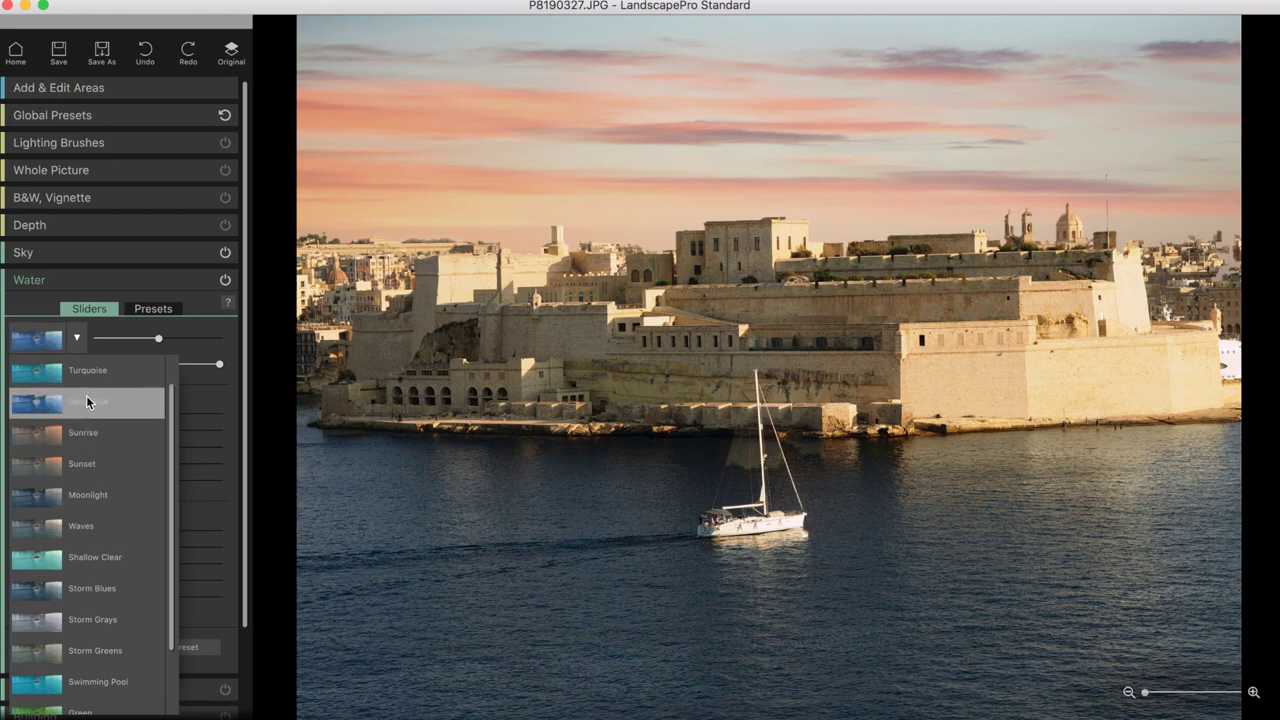
left_click(90, 376)
left_click(94, 498)
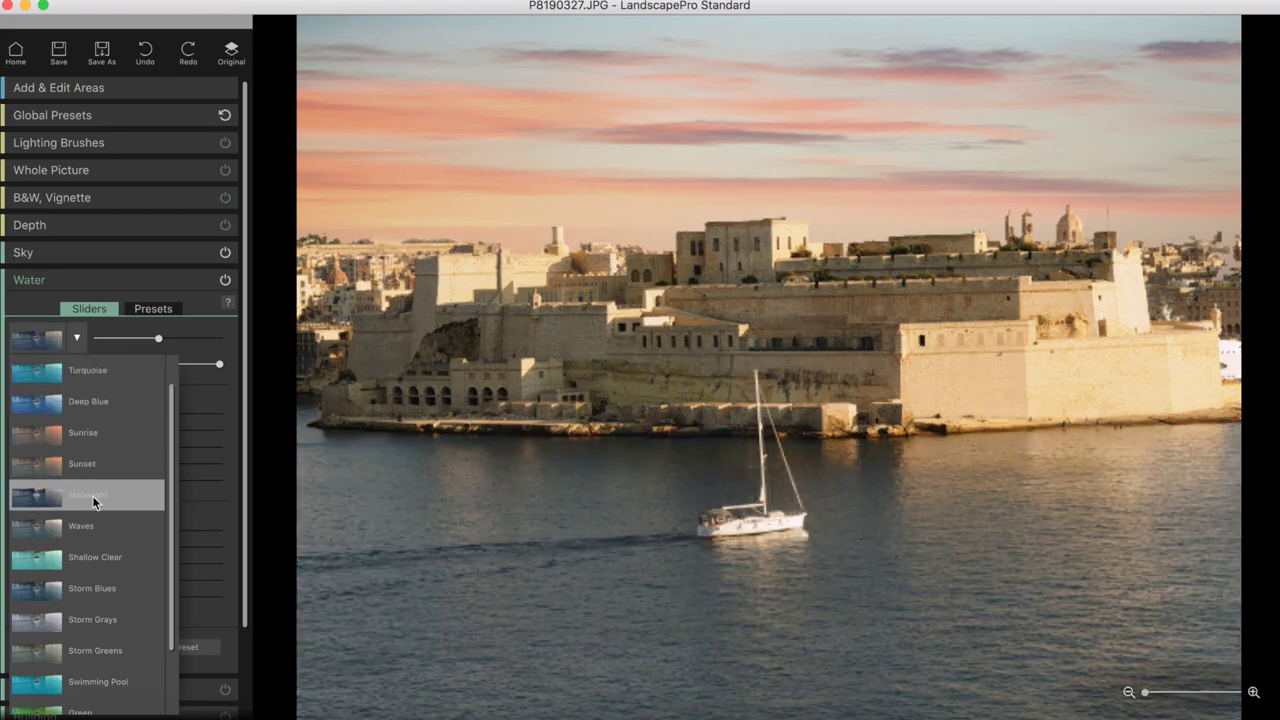
left_click(94, 488)
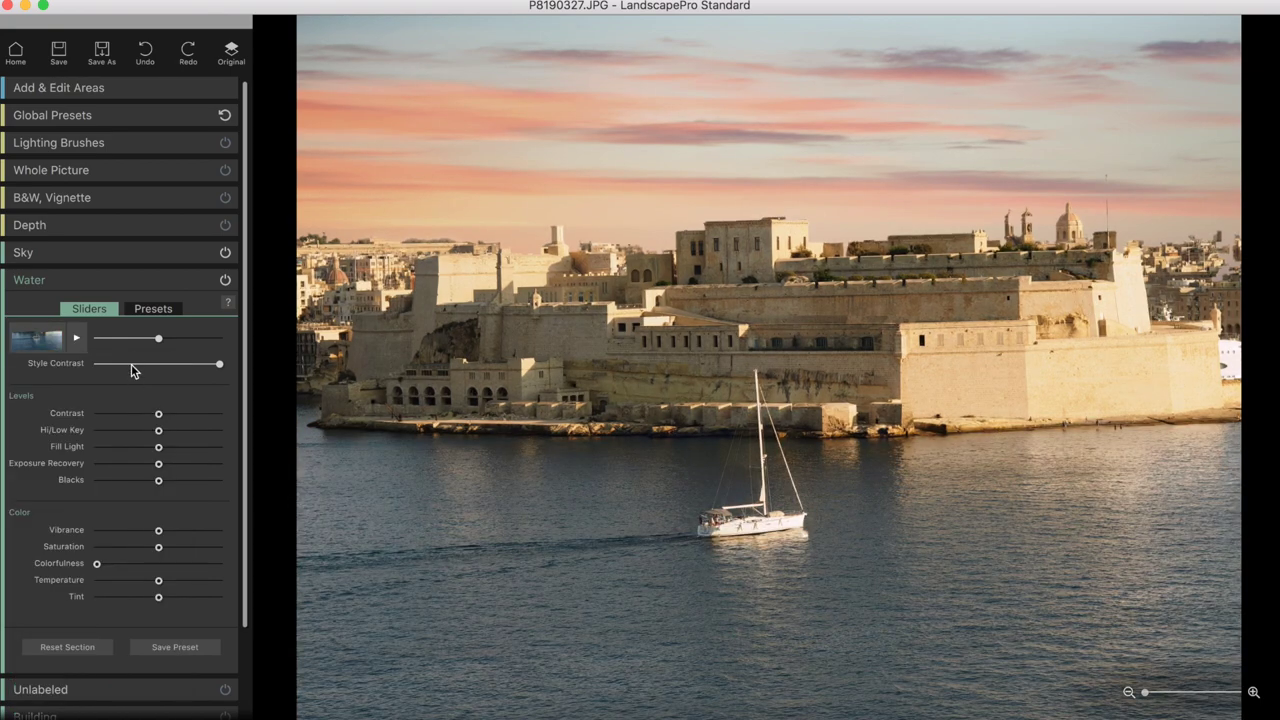
Browse the water presets and the Unlabeled presets, collapsing both sections afterwards.
left_click(155, 308)
scroll(161, 420, "down", 2)
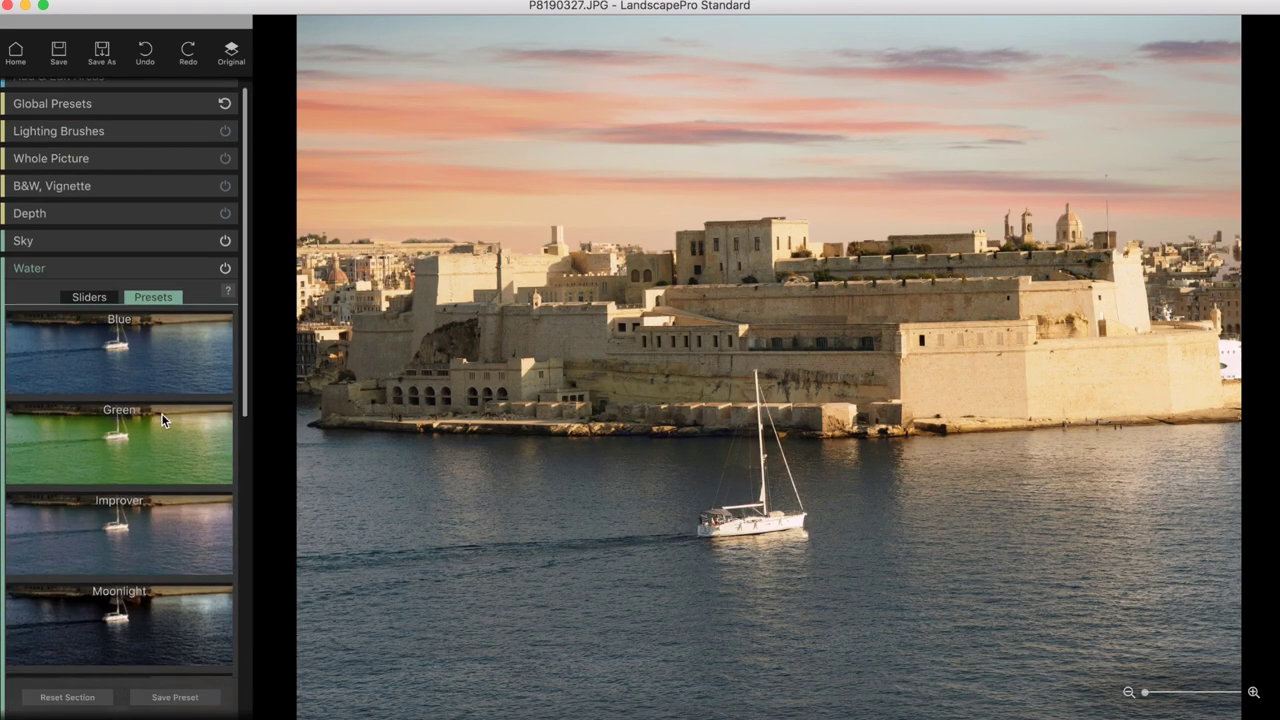
scroll(161, 420, "down", 5)
left_click(114, 97)
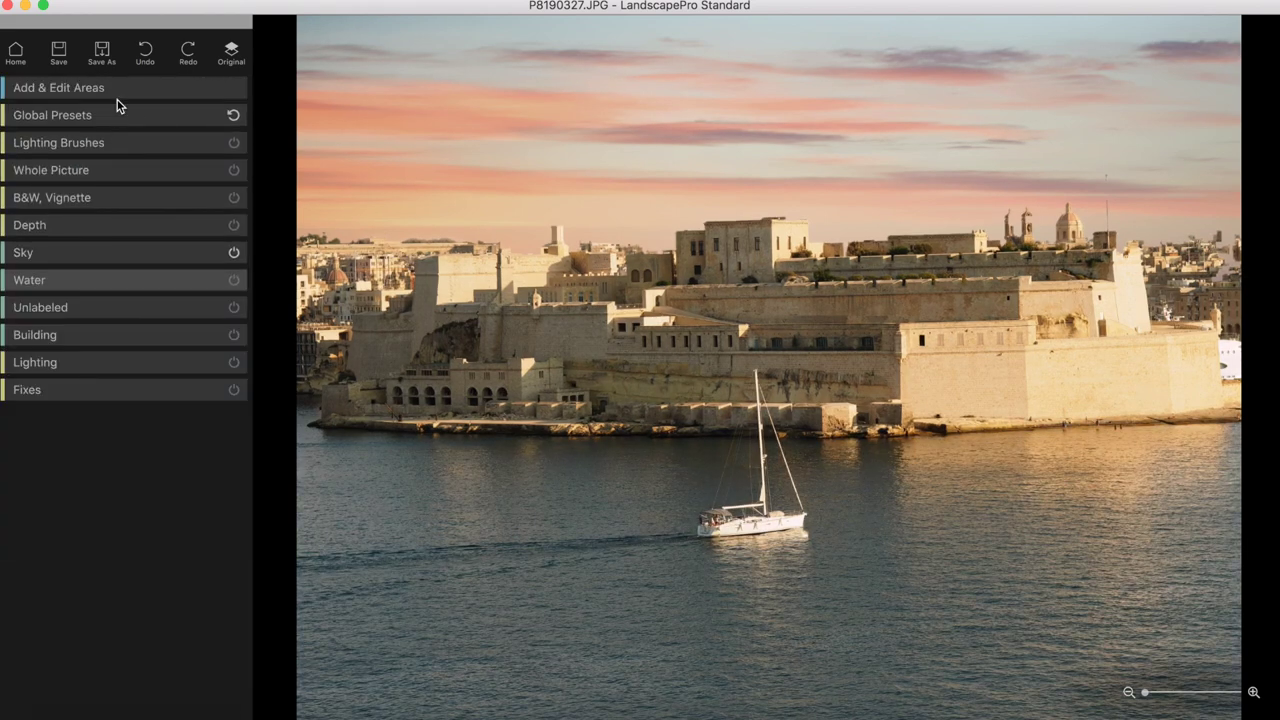
left_click(86, 308)
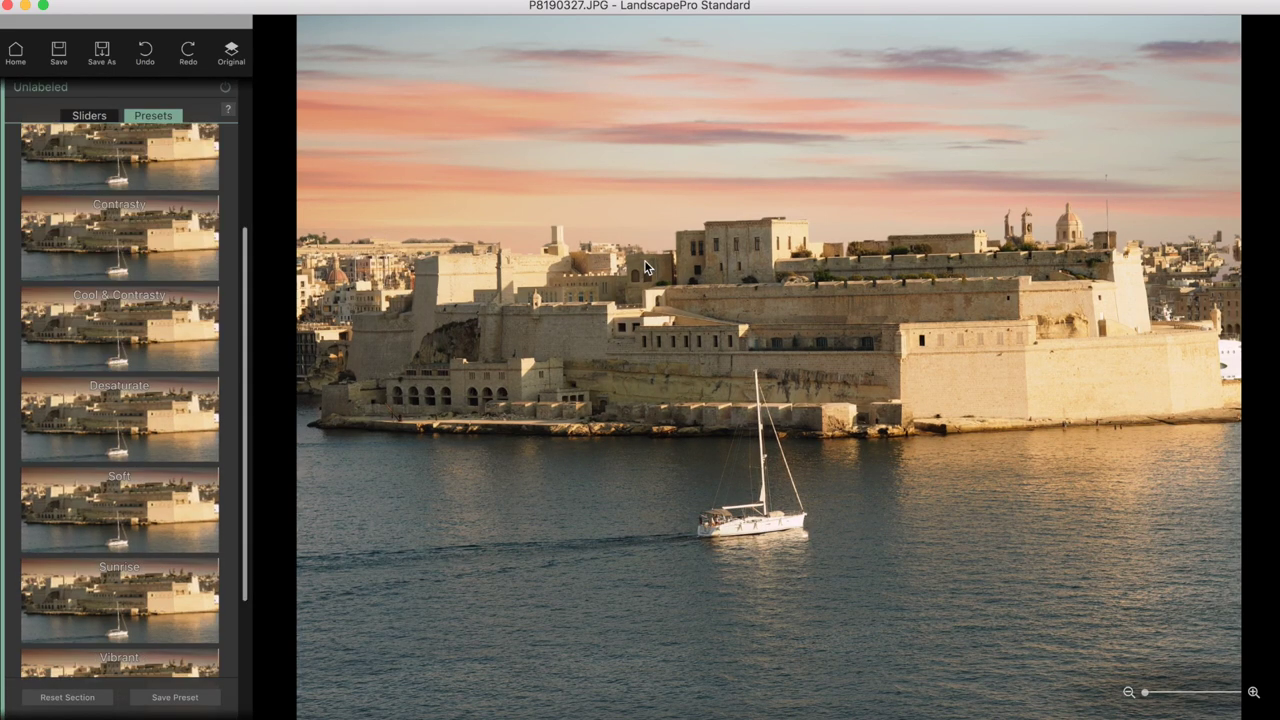
left_click_drag(249, 237, 246, 149)
left_click(110, 212)
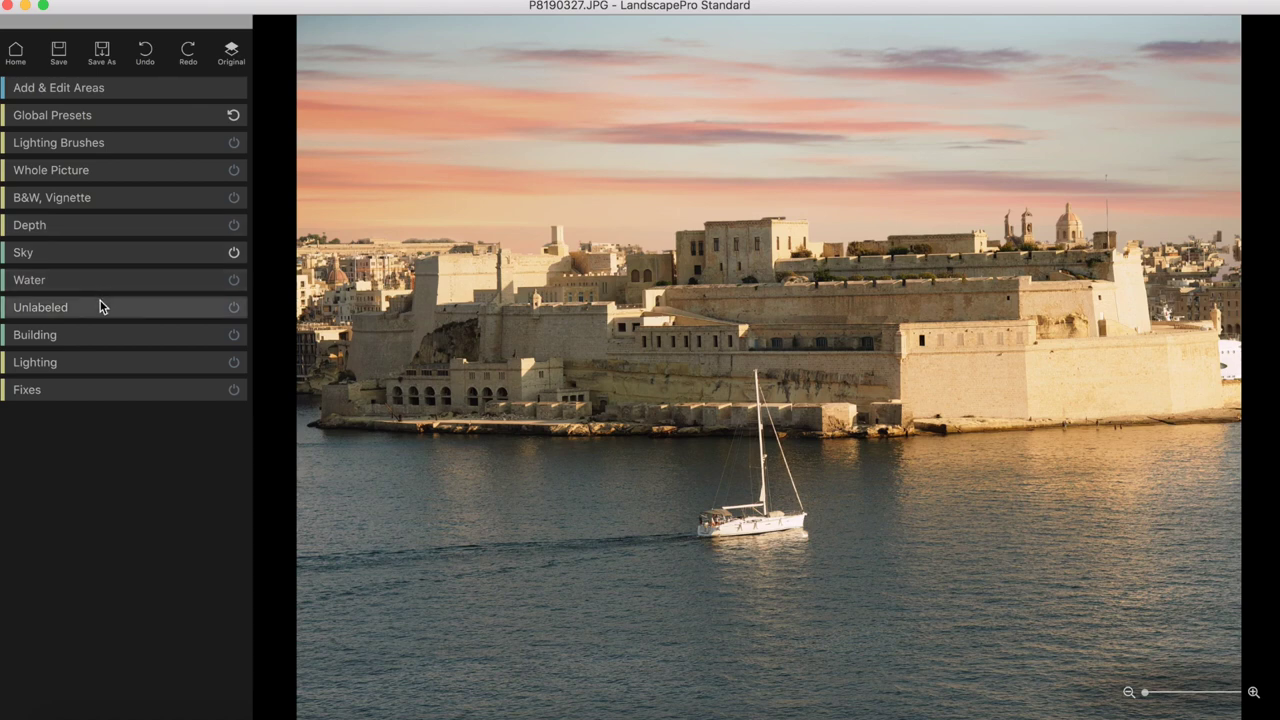
Raise the fortress buildings' Contrast in the Building sliders.
left_click(68, 334)
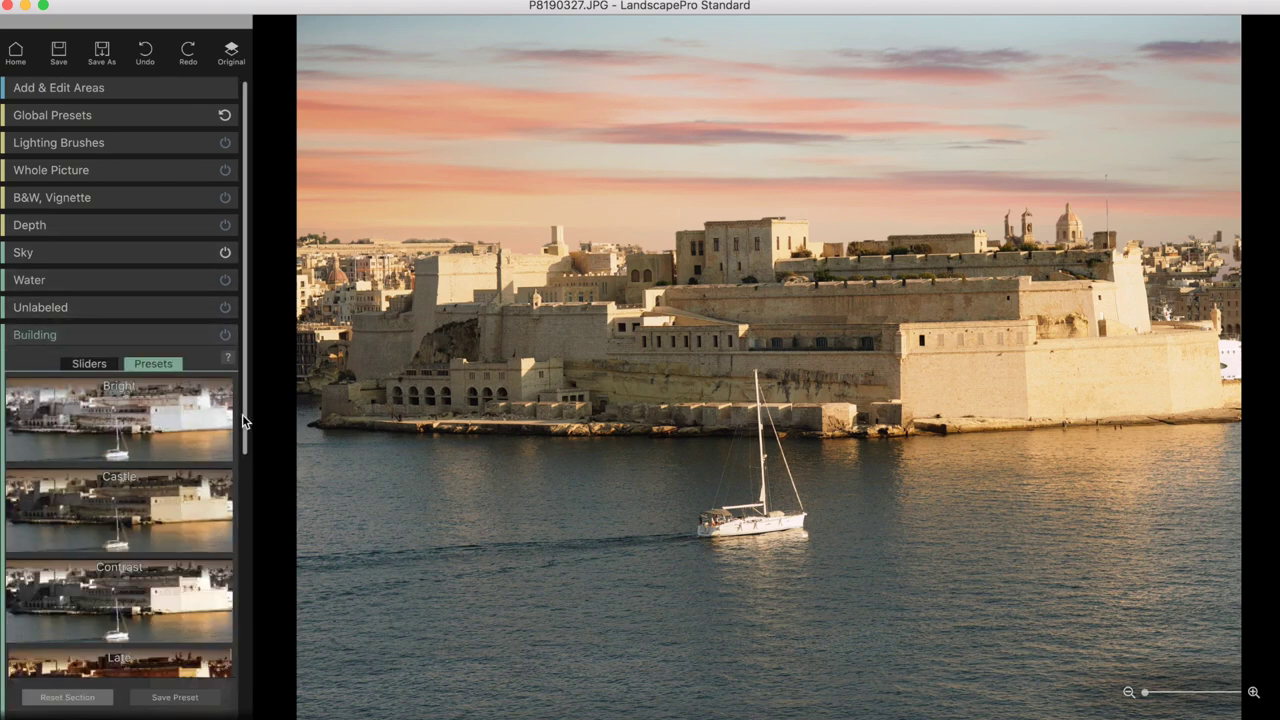
scroll(244, 430, "down", 5)
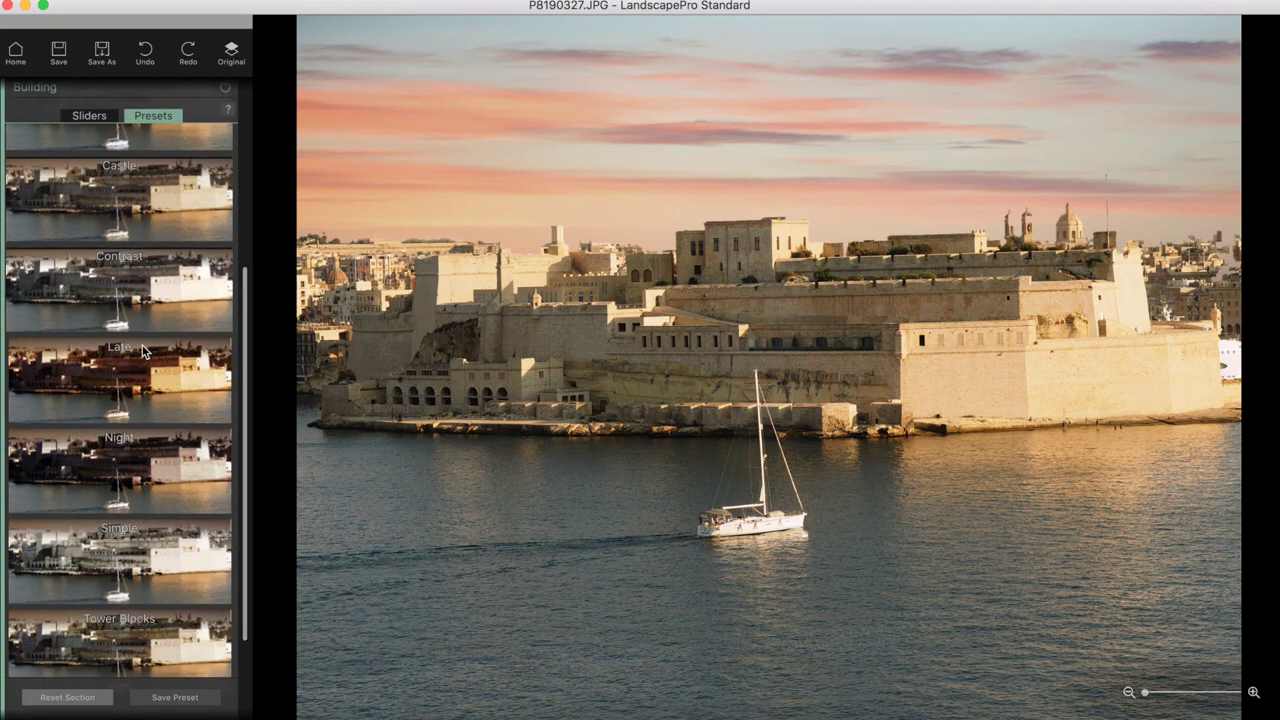
left_click_drag(246, 537, 245, 480)
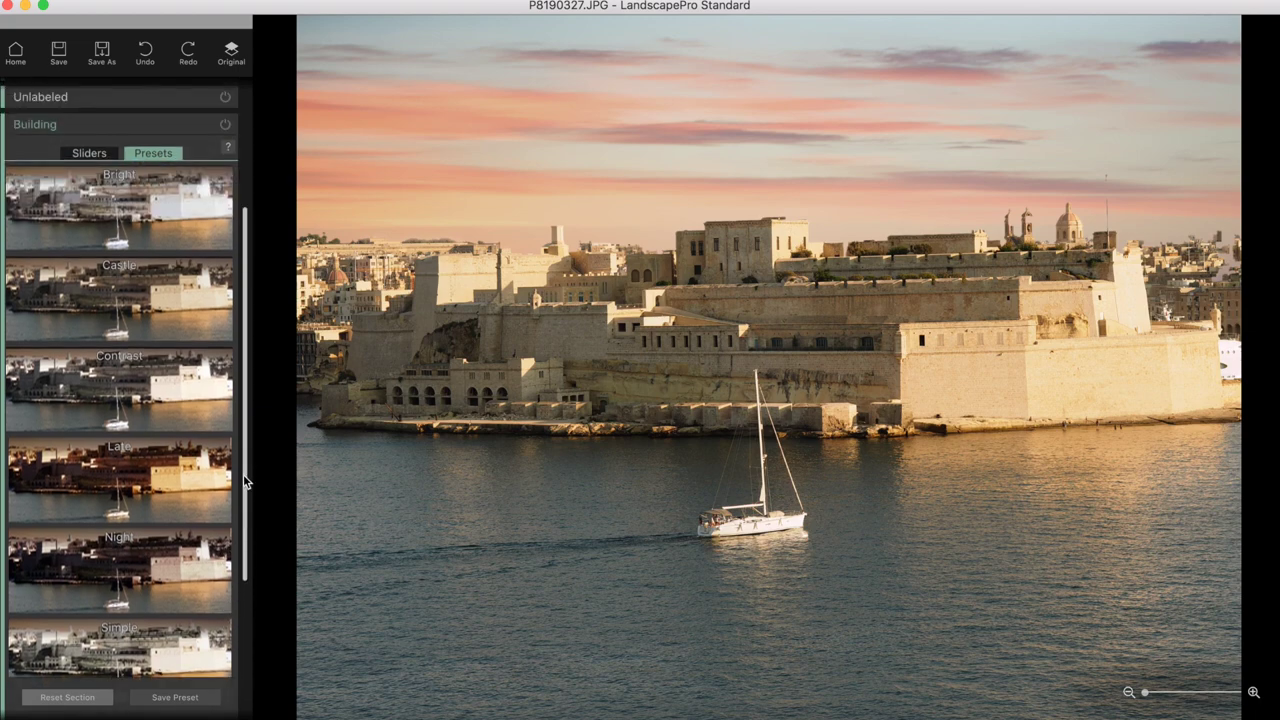
left_click(96, 150)
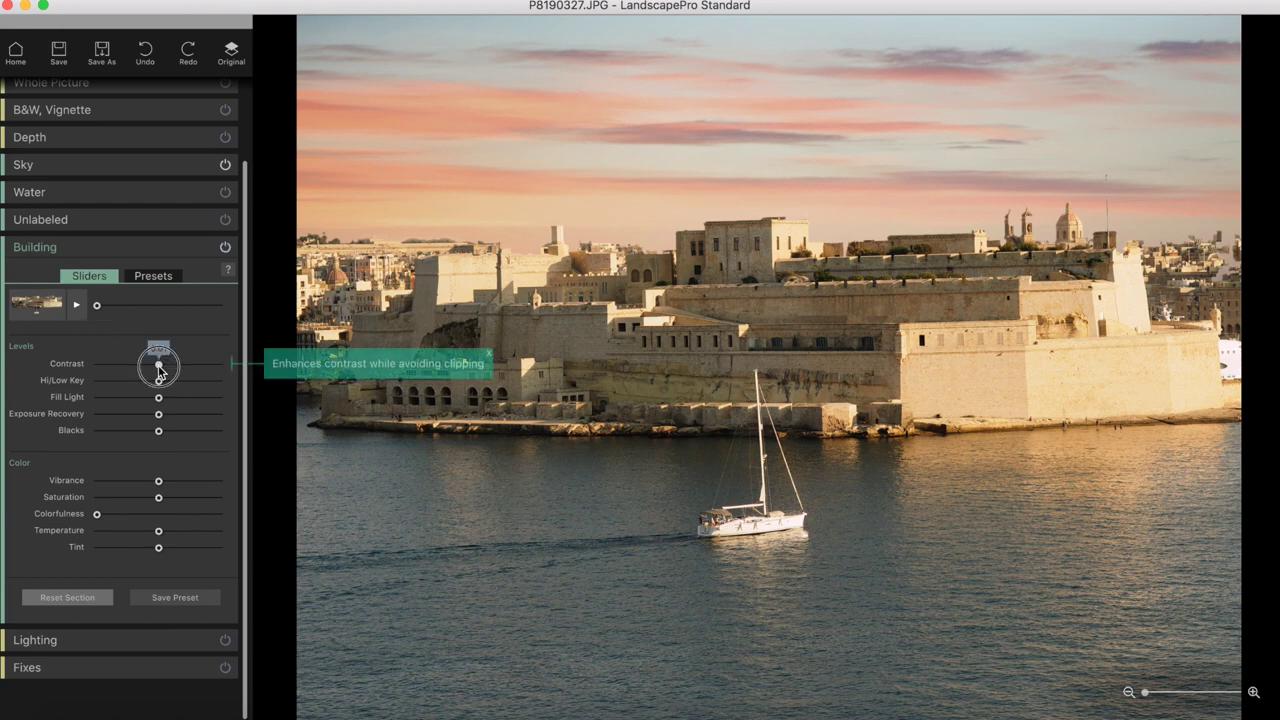
left_click_drag(160, 366, 182, 388)
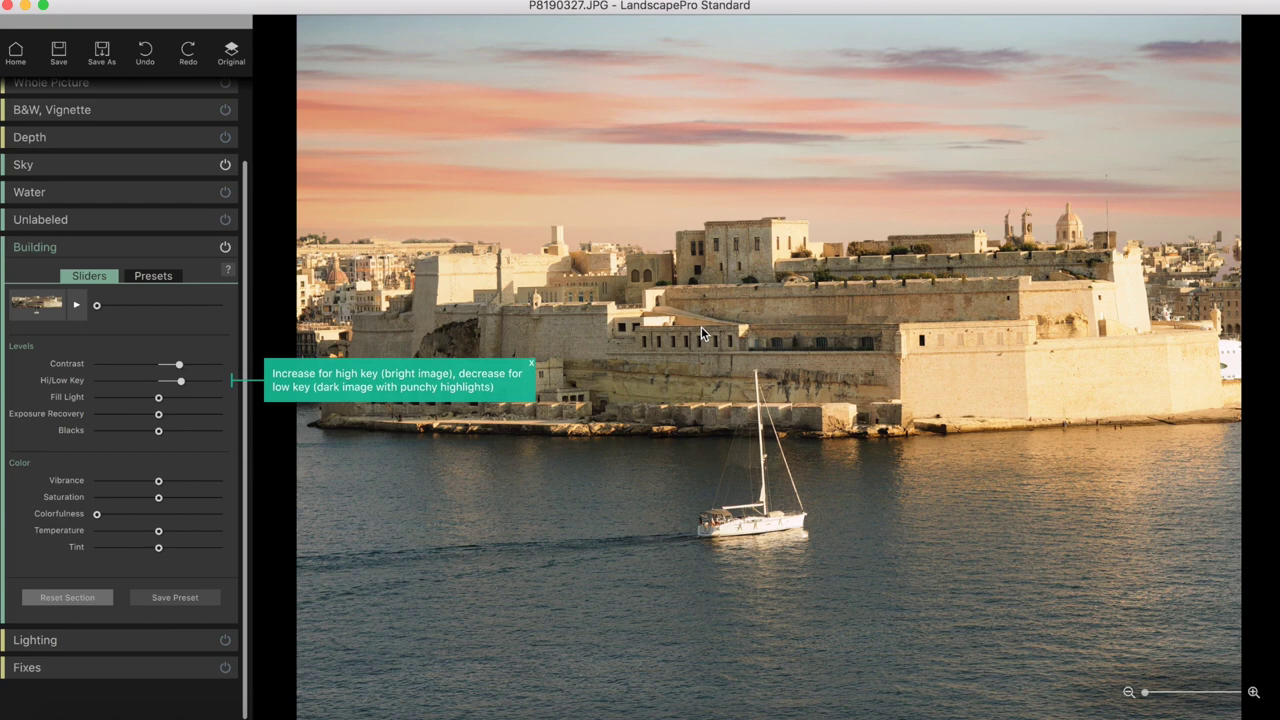
Try a stronger Lighting strength and browse the lighting presets.
left_click(188, 249)
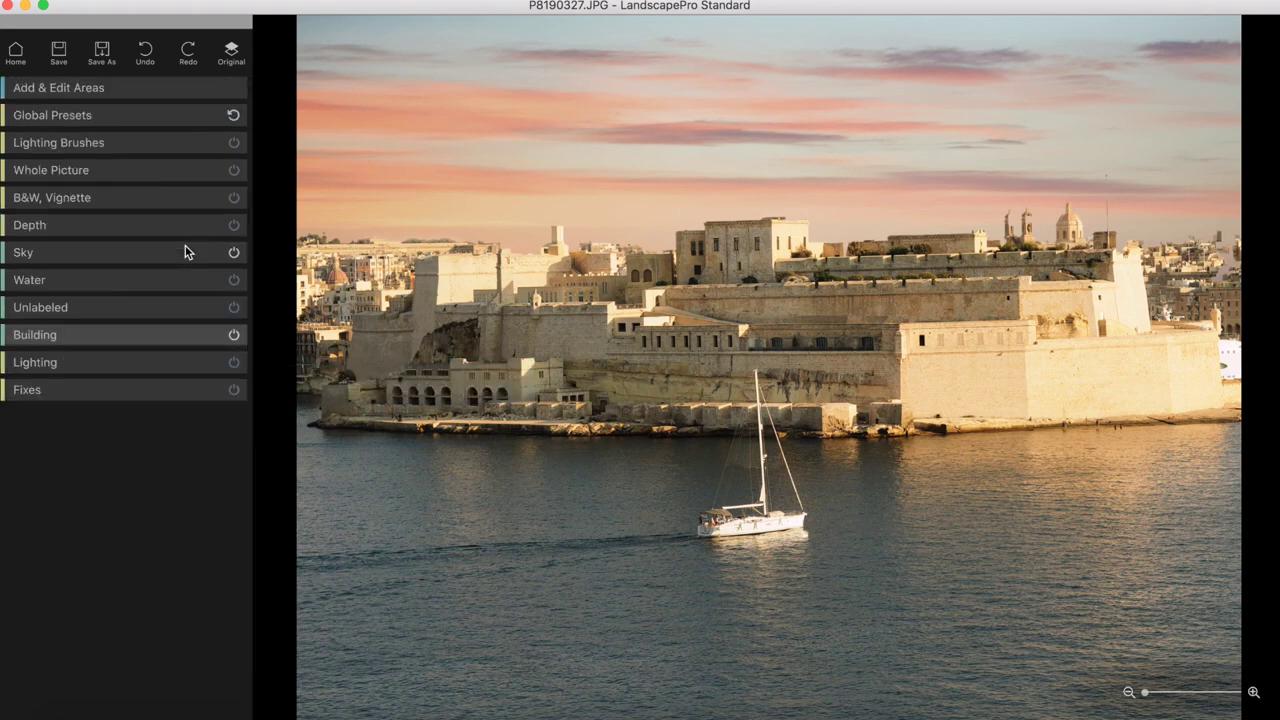
left_click(85, 360)
left_click_drag(90, 417, 178, 421)
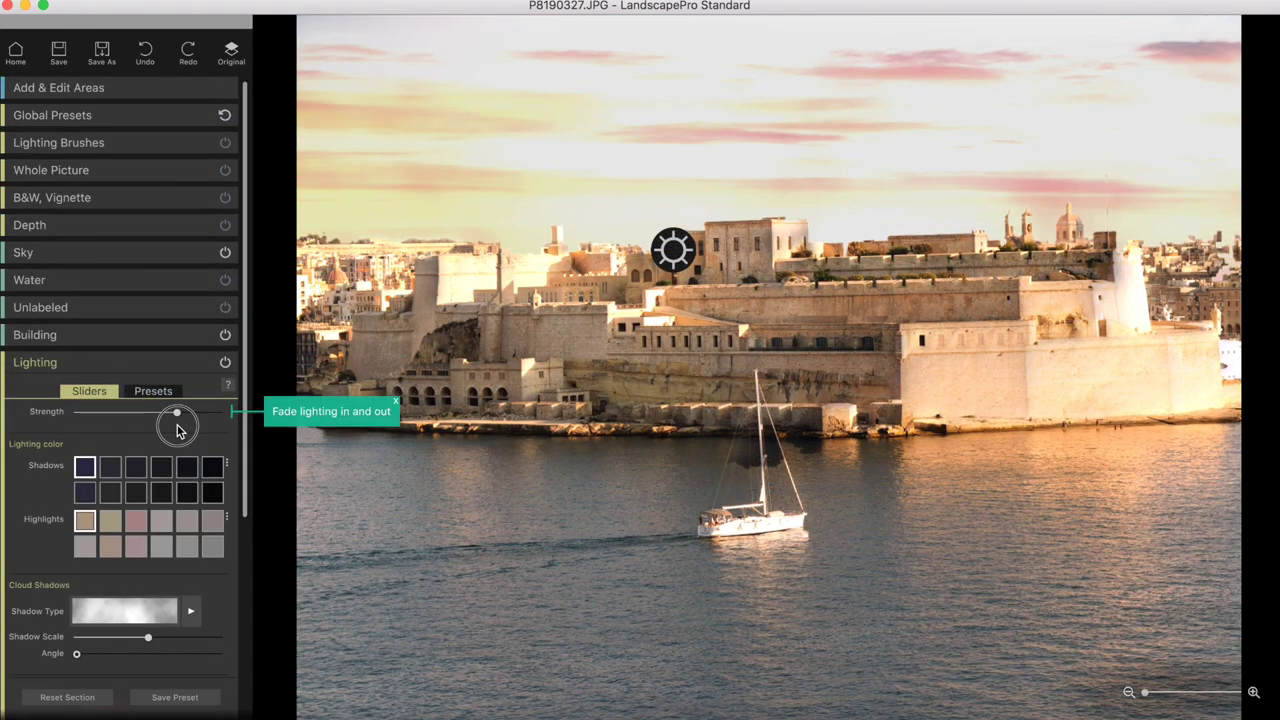
left_click(155, 391)
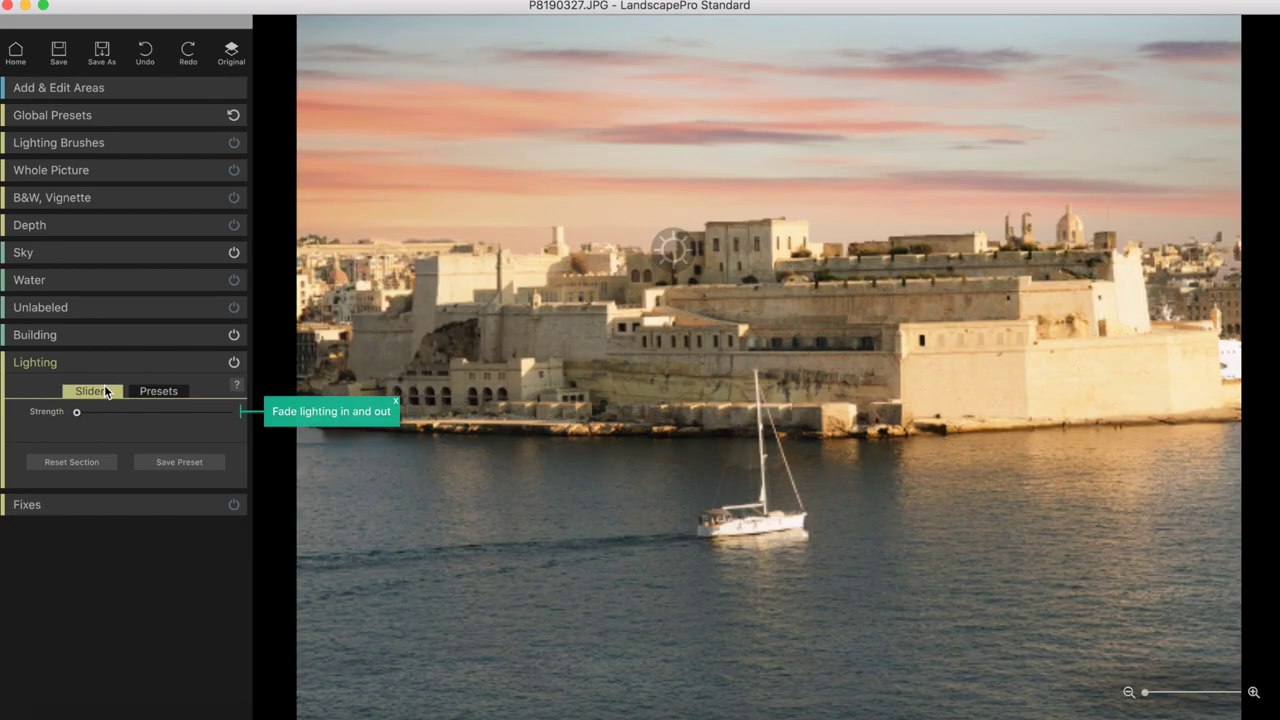
scroll(206, 465, "down", 4)
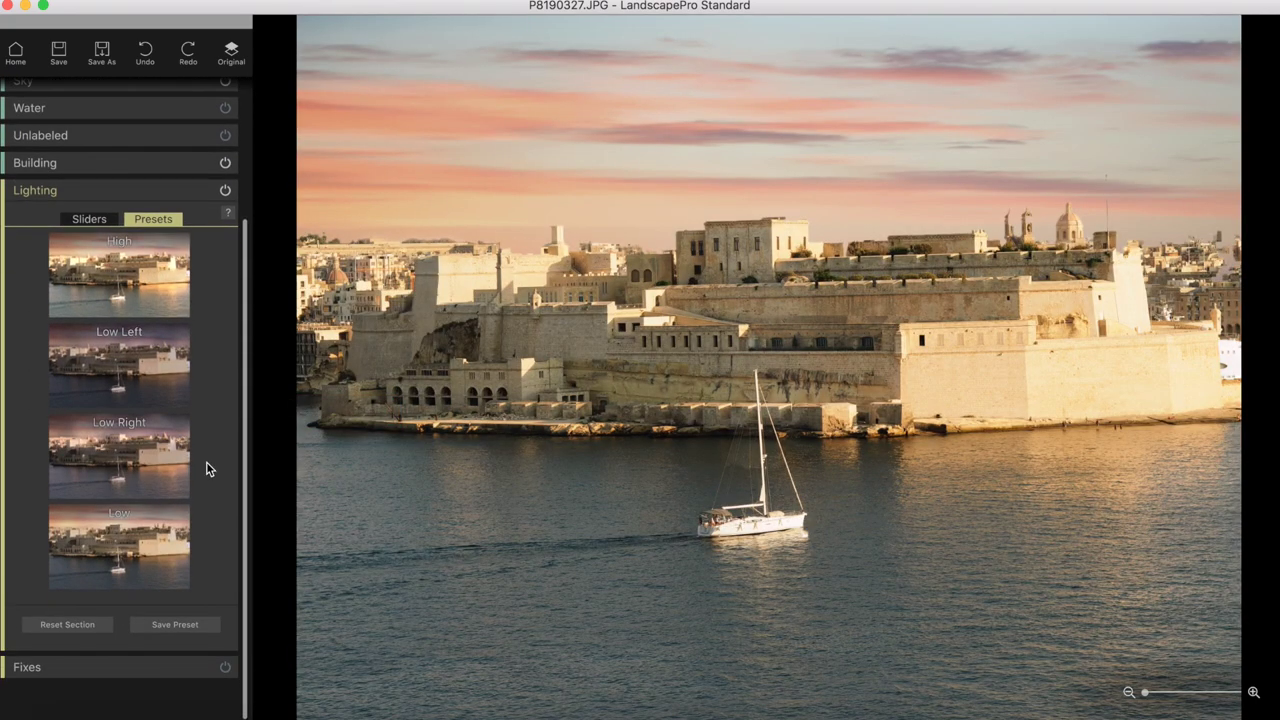
left_click(60, 223)
Show the Fixes presets: Denoise Max, Denoise Min, Fix and Straighten.
left_click(126, 392)
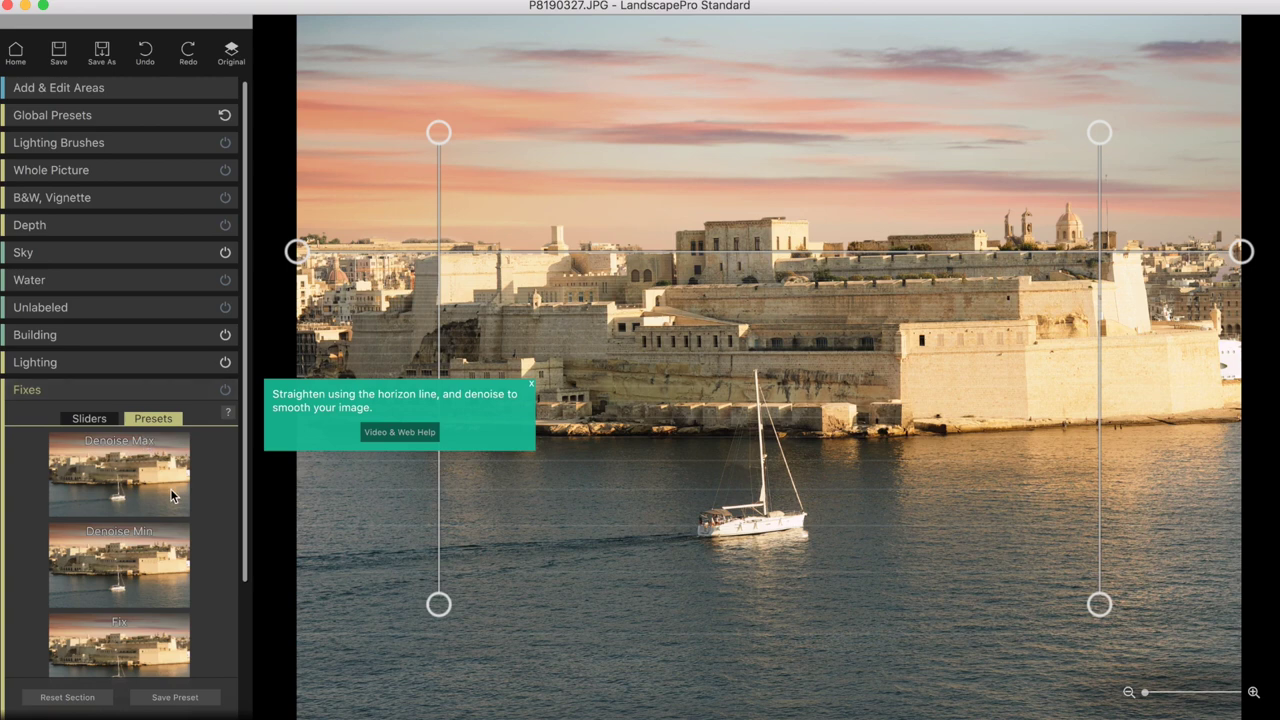
scroll(170, 488, "down", 2)
scroll(163, 466, "down", 5)
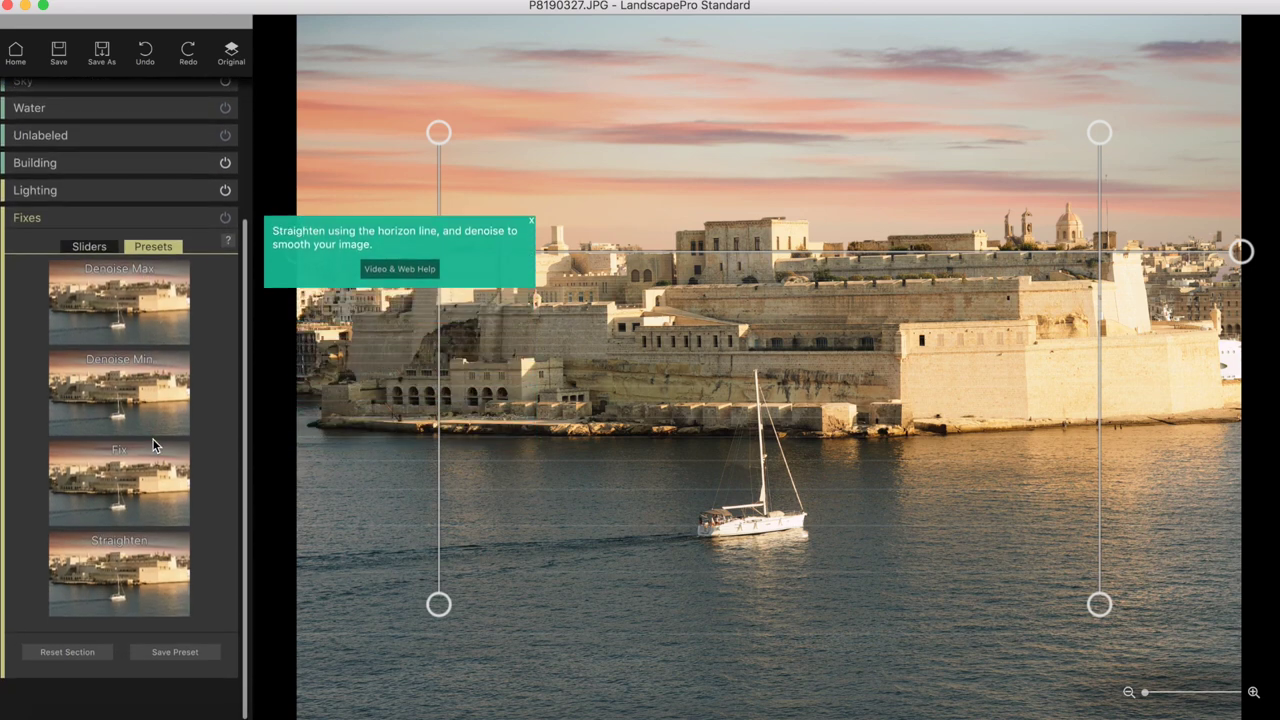